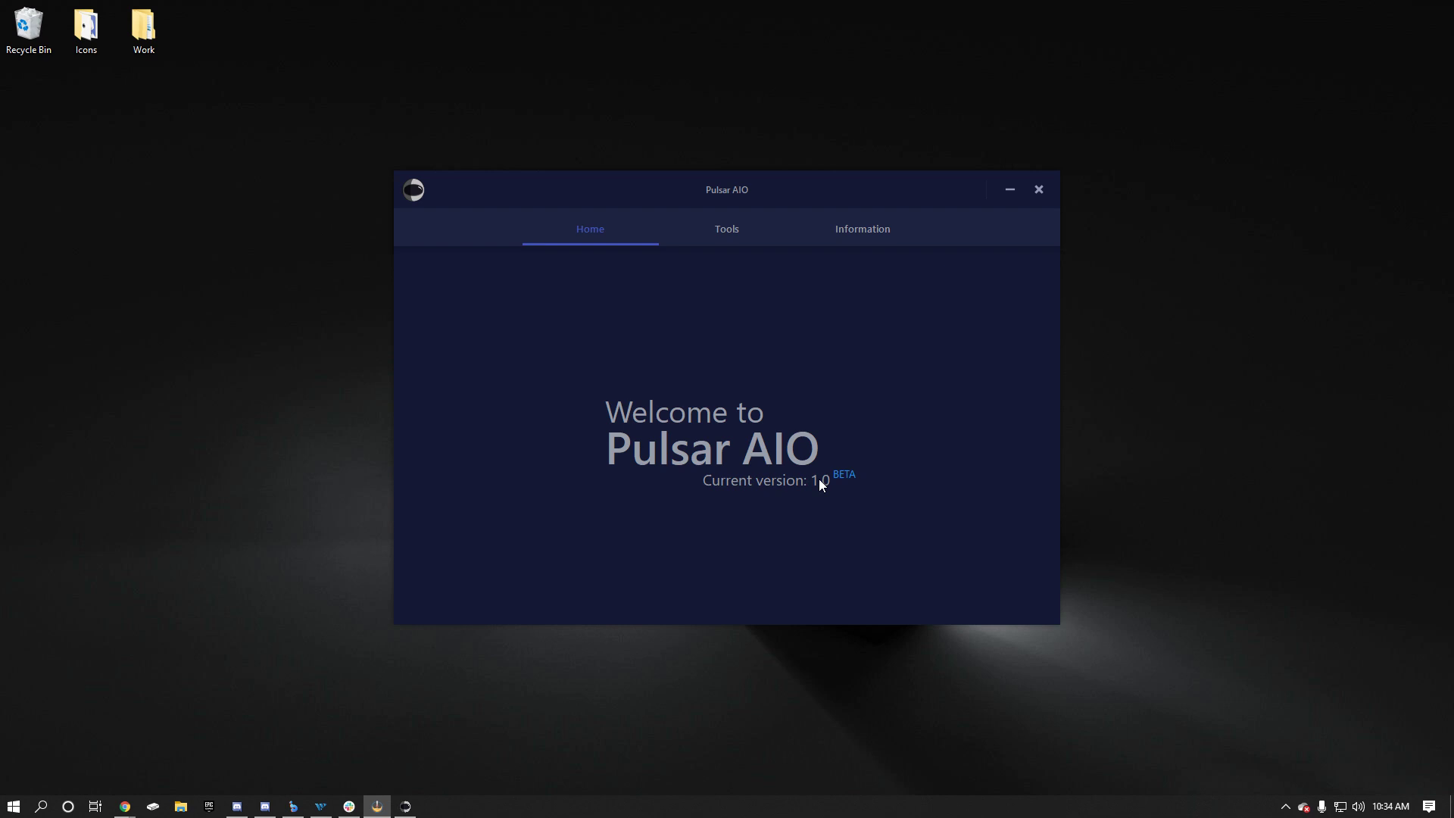
Switch from the welcome screen to the Tools tab listing the available tools
{"action": "left_click", "coordinate": [722, 229]}
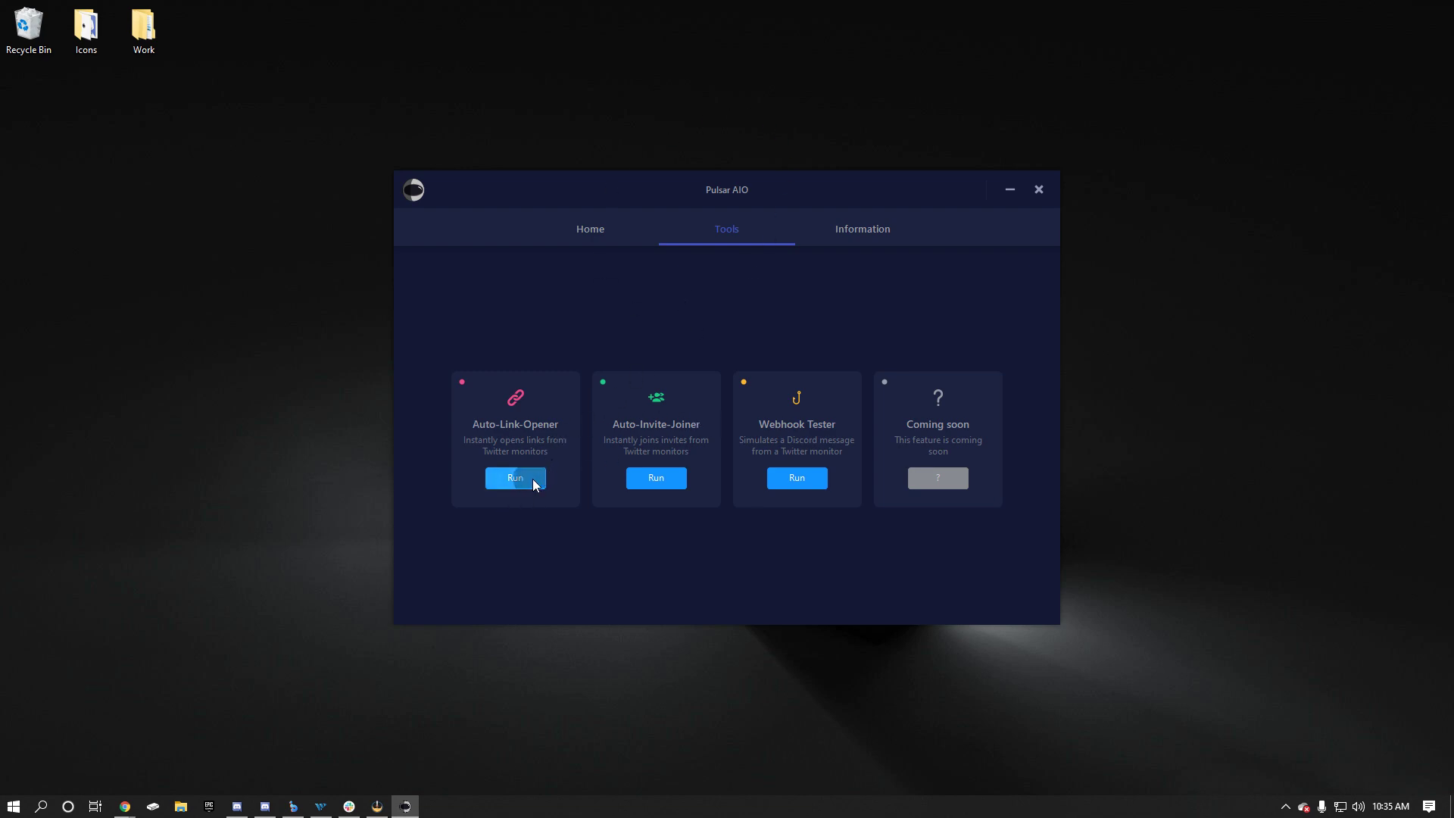
Launch the Auto-Invite-Joiner tool so its Configuration window opens
{"action": "left_click", "coordinate": [672, 483]}
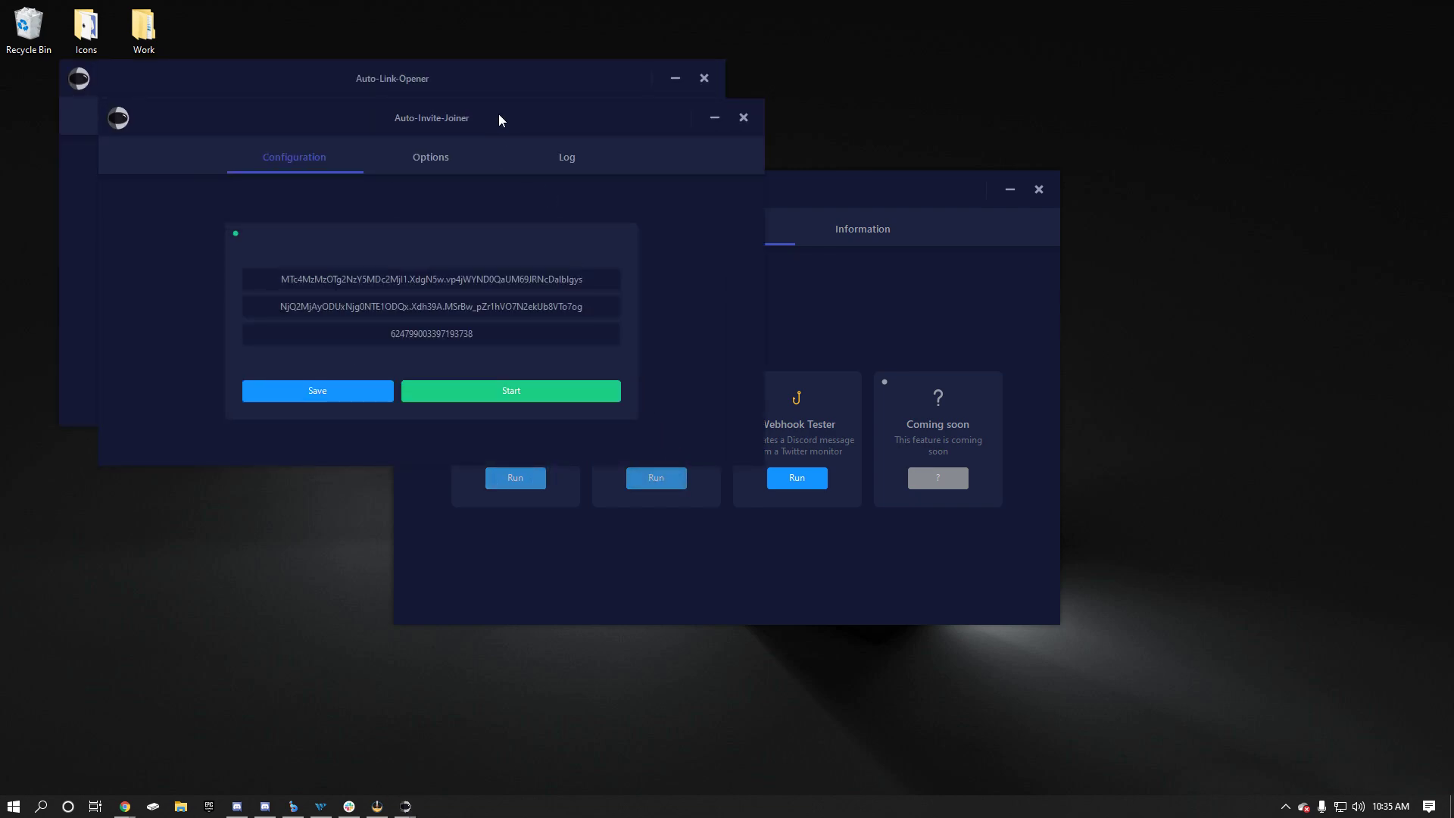
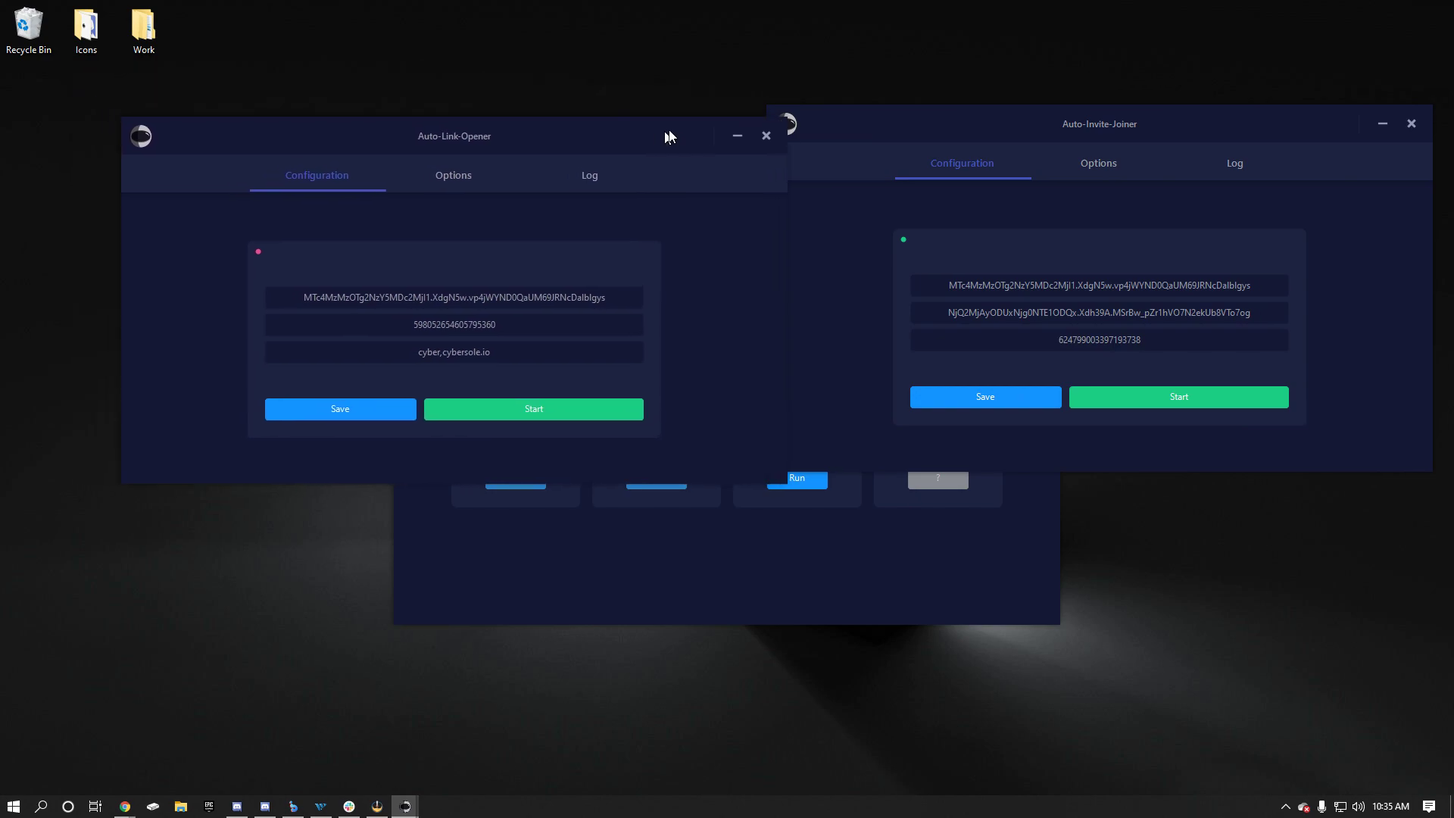
Drag the Auto-Link-Opener window up and right until it sits flush against the Auto-Invite-Joiner window
{"action": "left_click_drag", "start_coordinate": [670, 137], "coordinate": [691, 125]}
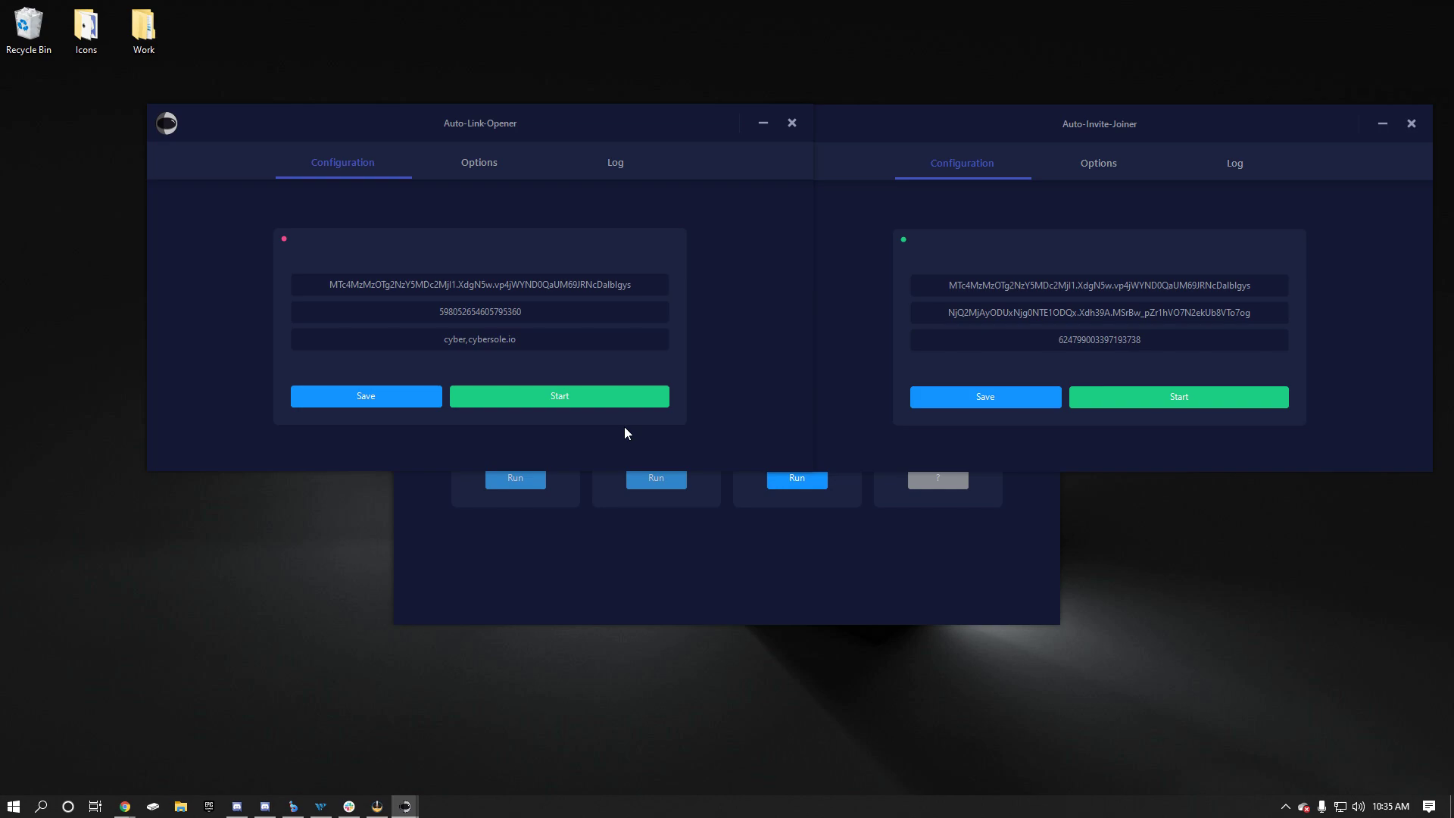
Place the Auto-Link-Opener window over the main Pulsar AIO window, then switch back to Discord's settings
{"action": "left_click_drag", "start_coordinate": [520, 125], "coordinate": [784, 216]}
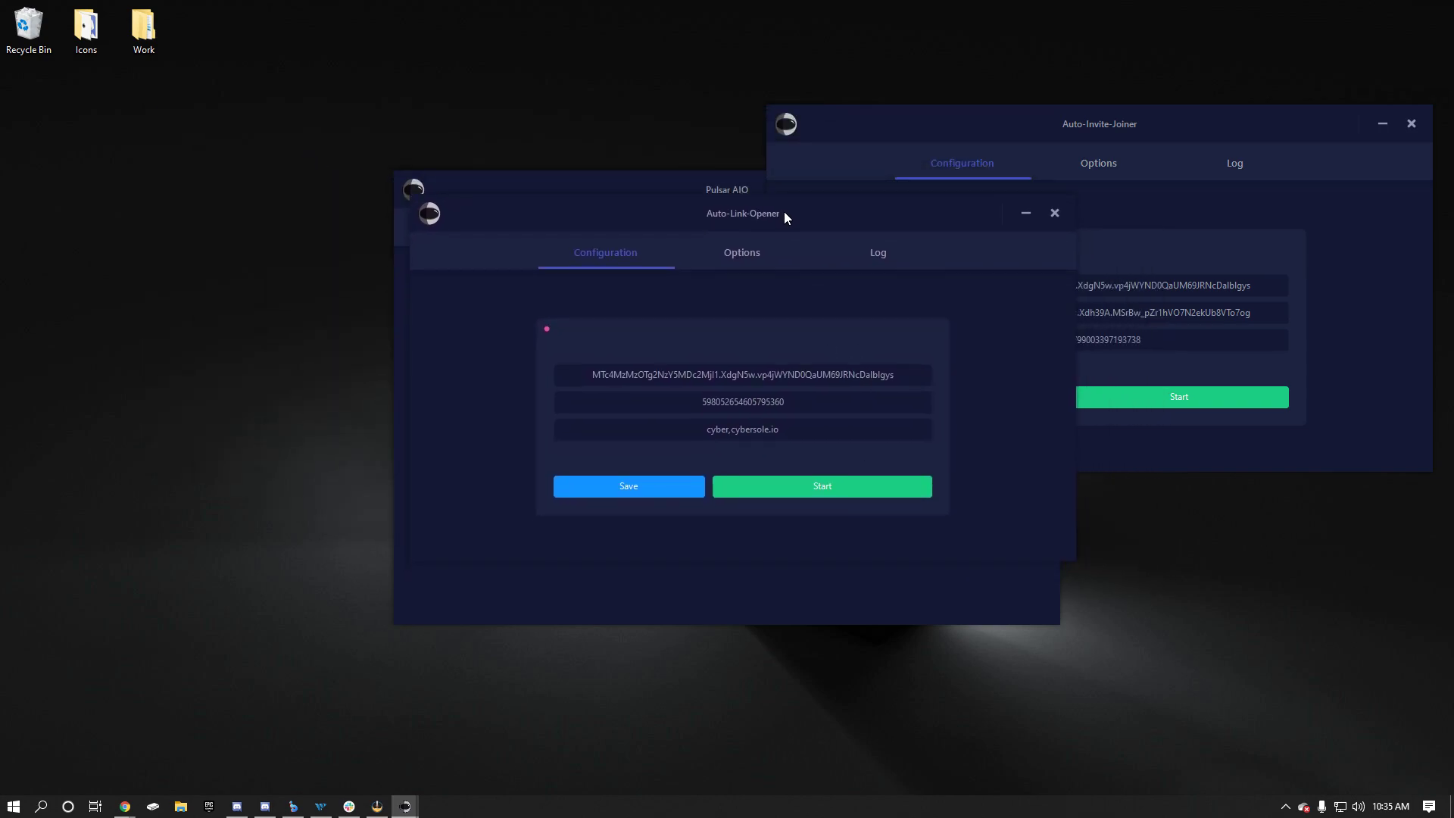
{"action": "left_click", "coordinate": [264, 806]}
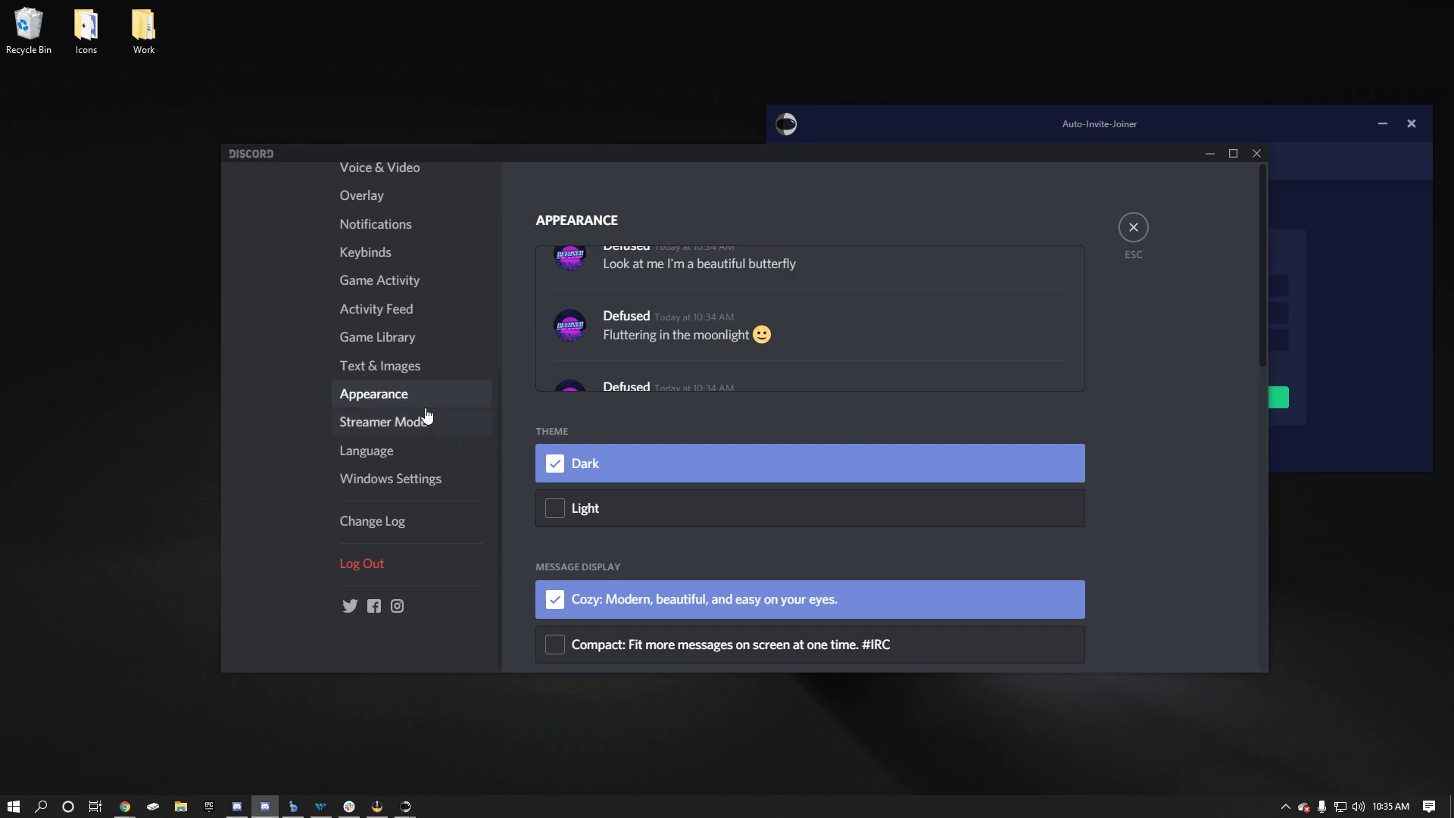
In Discord's Advanced settings, leave Developer Mode on and return to Cook Season #general
{"action": "scroll", "coordinate": [824, 501], "scroll_direction": "down", "scroll_amount": 5}
{"action": "scroll", "coordinate": [899, 472], "scroll_direction": "down", "scroll_amount": 3}
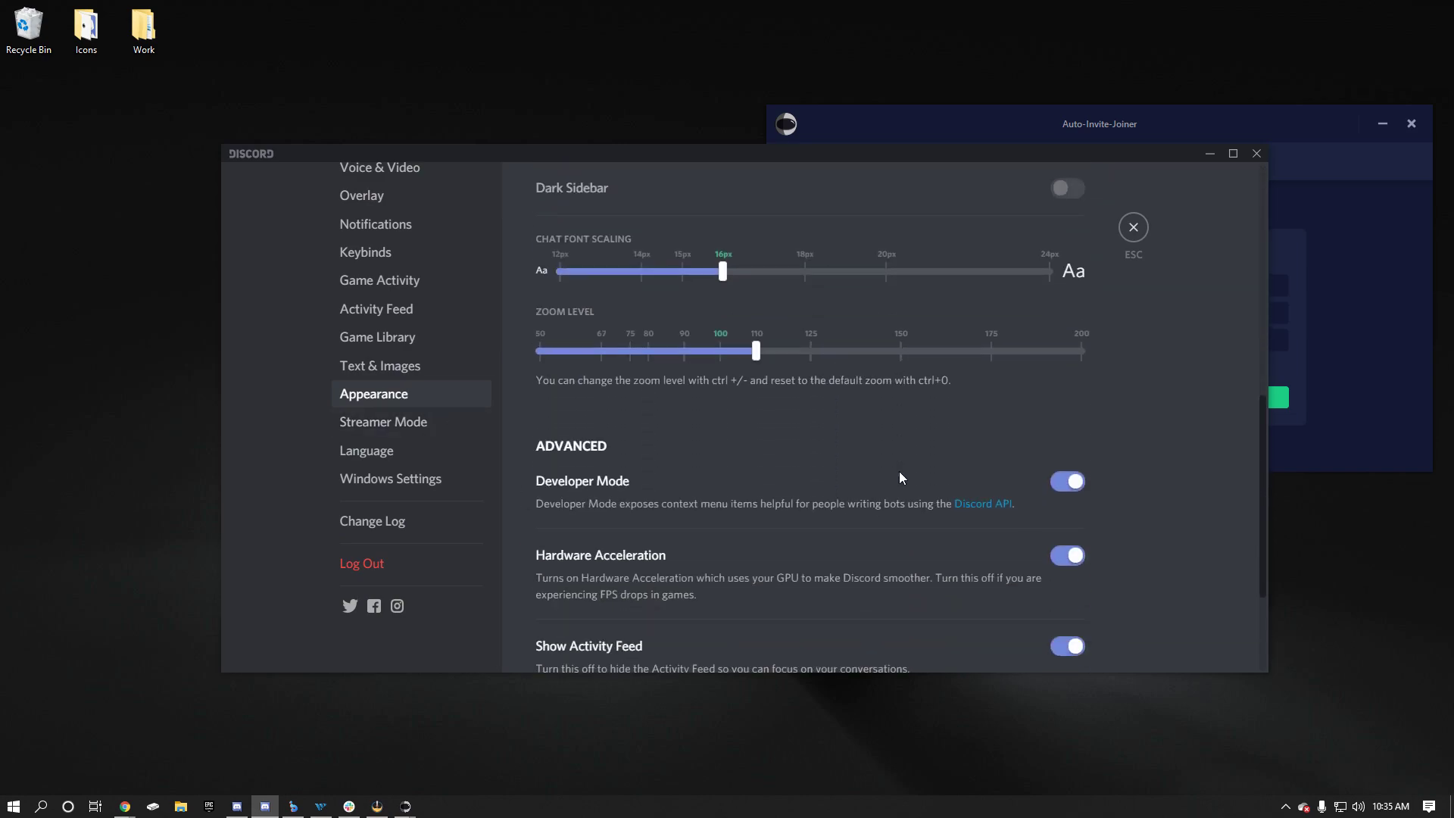
{"action": "left_click", "coordinate": [1074, 377]}
{"action": "left_click", "coordinate": [1076, 383]}
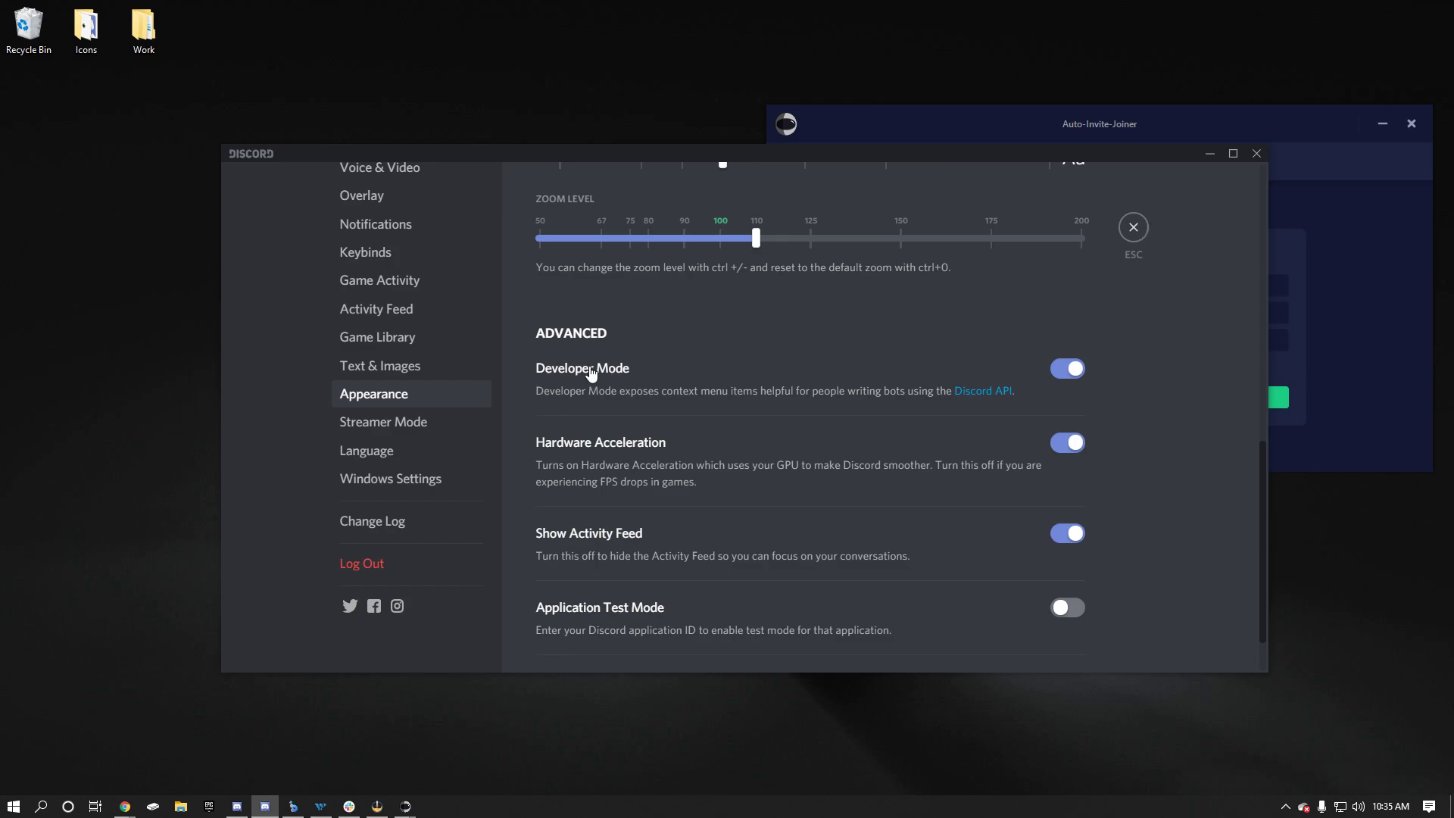
{"action": "key", "text": "Escape"}
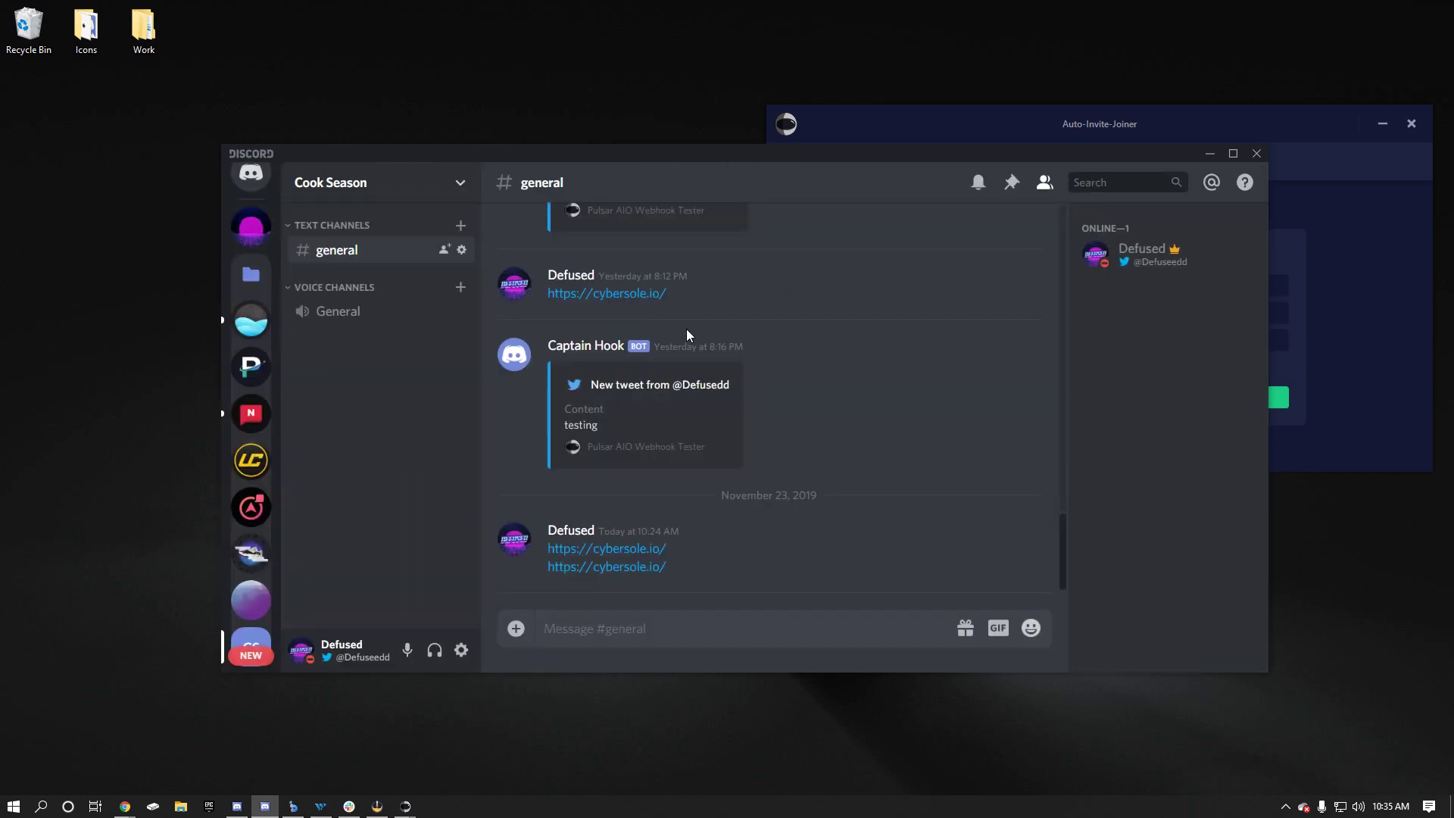
Copy the ID of the Cook Season server's #general channel to the clipboard
{"action": "right_click", "coordinate": [383, 250]}
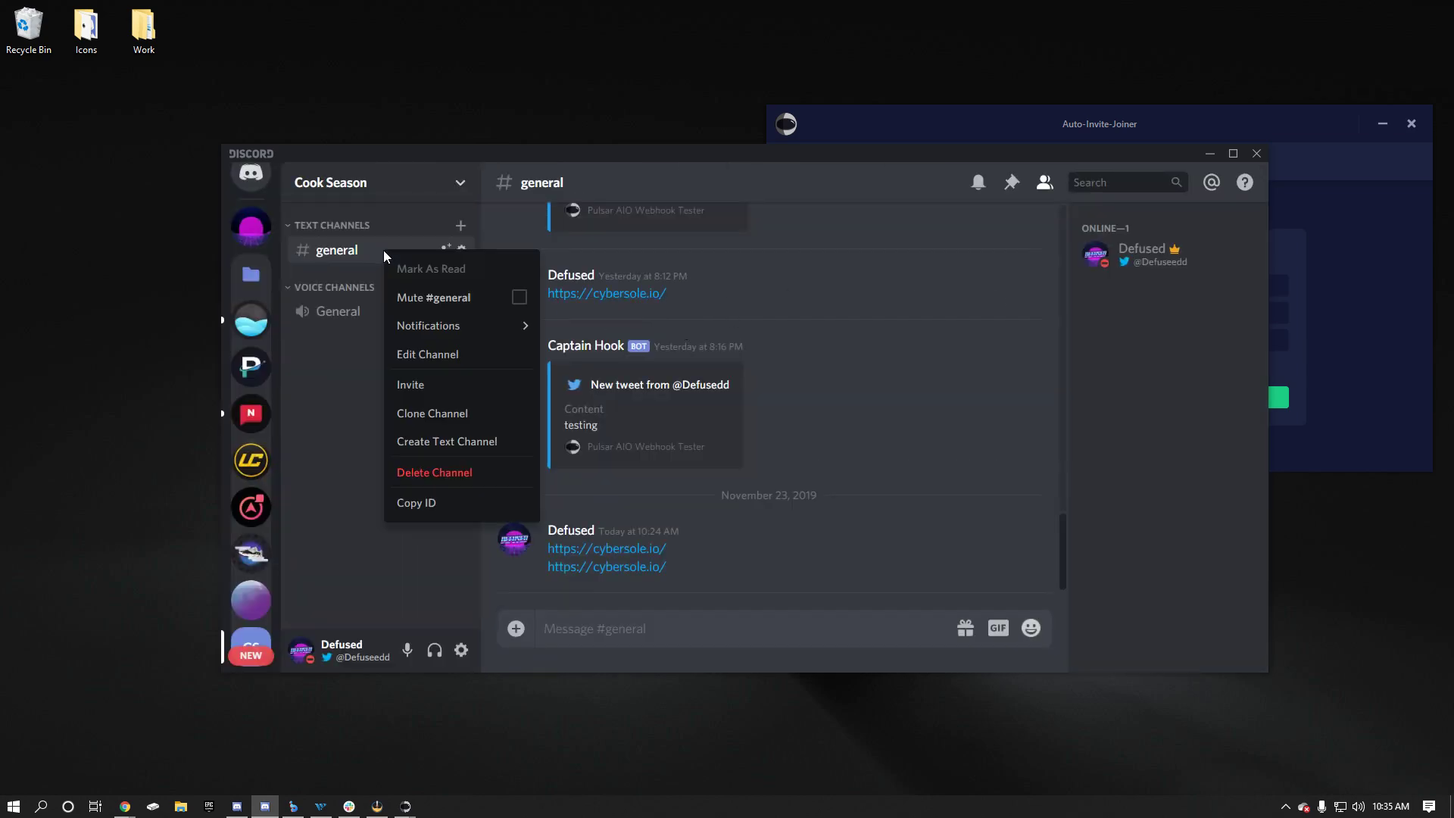
{"action": "left_click", "coordinate": [430, 505]}
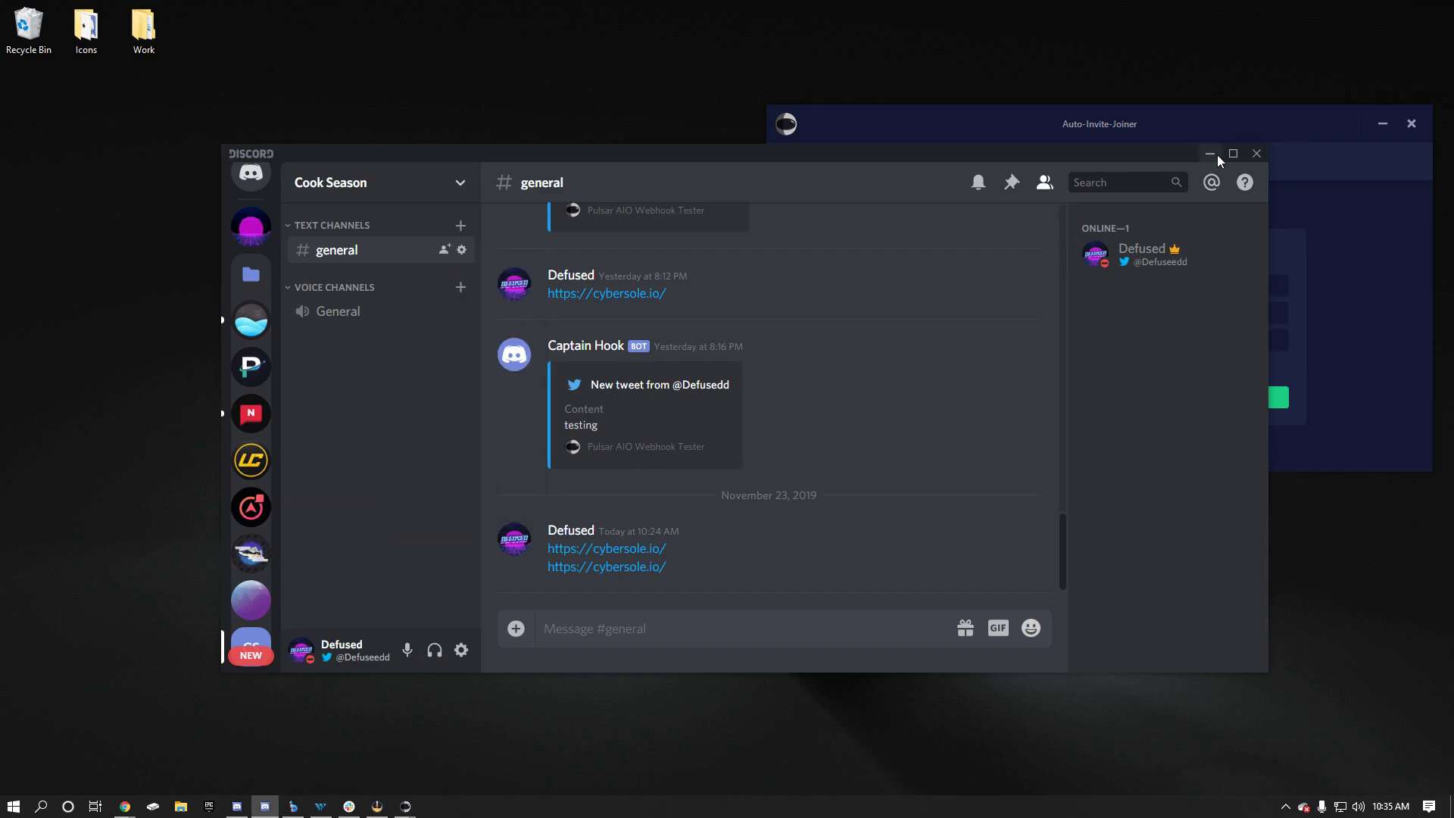
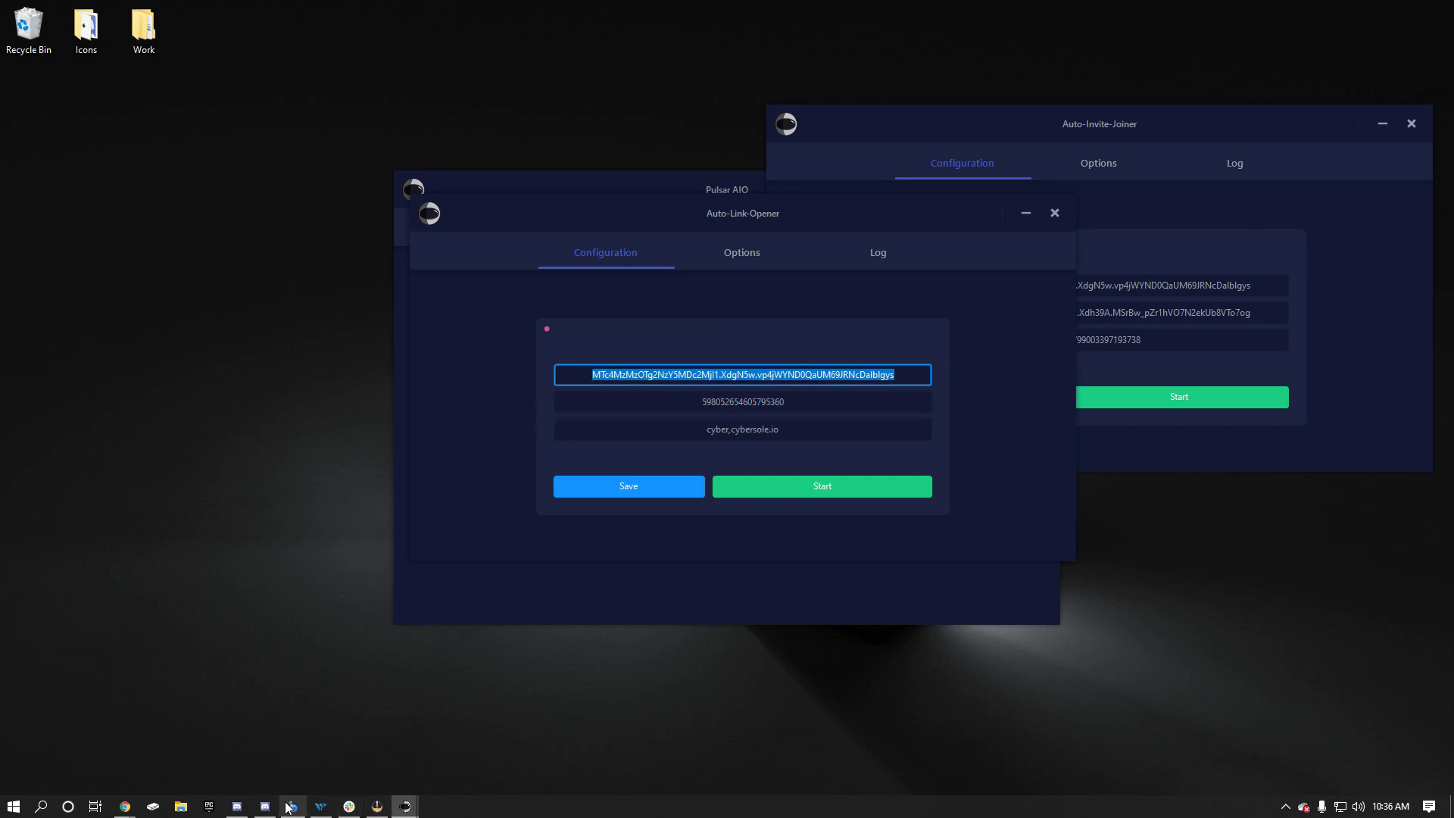
Bring Discord to the front and open its DevTools on the Network panel with Ctrl+Shift+I
{"action": "left_click", "coordinate": [265, 805]}
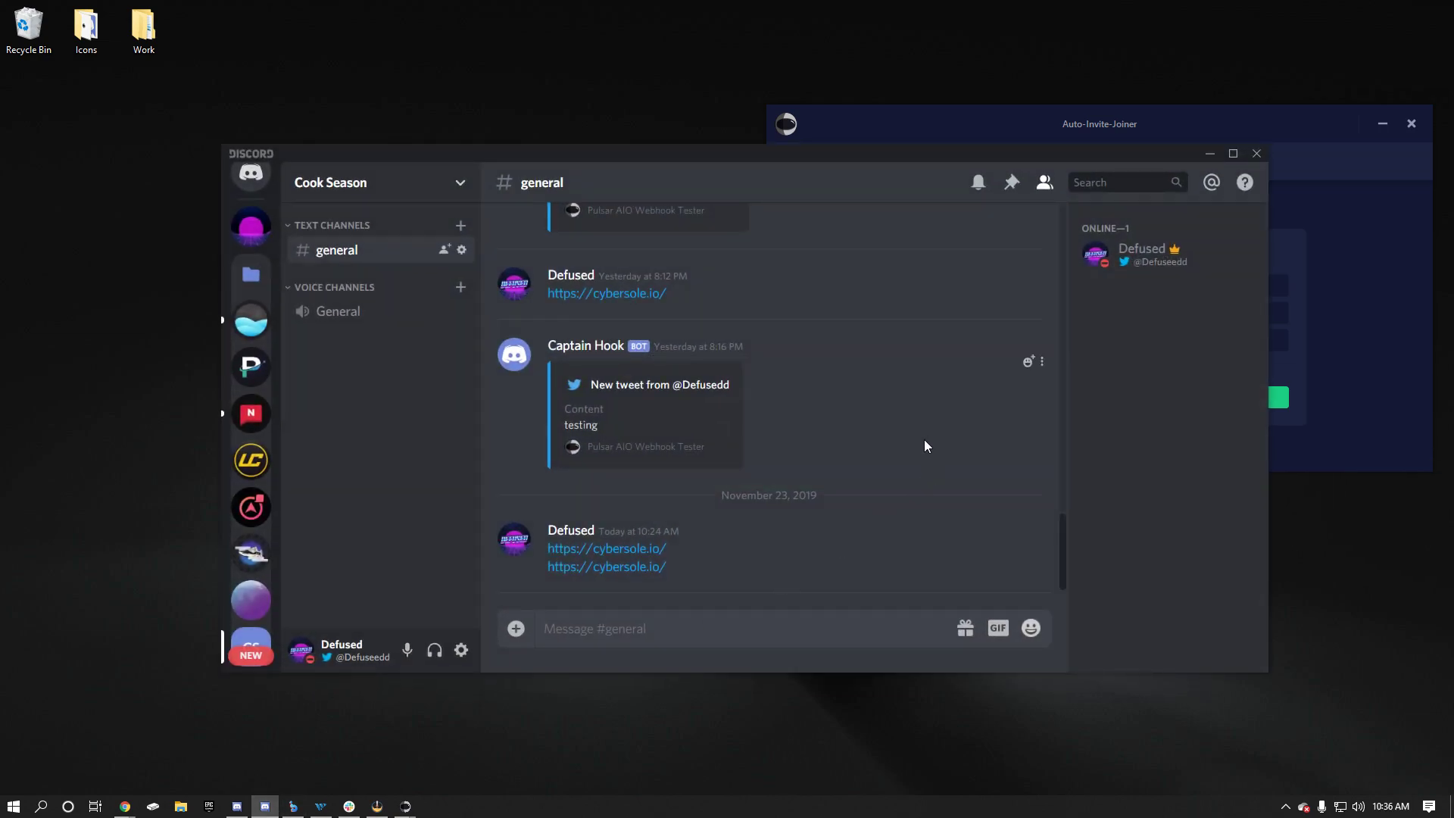
{"action": "key", "text": "ctrl+shift+i"}
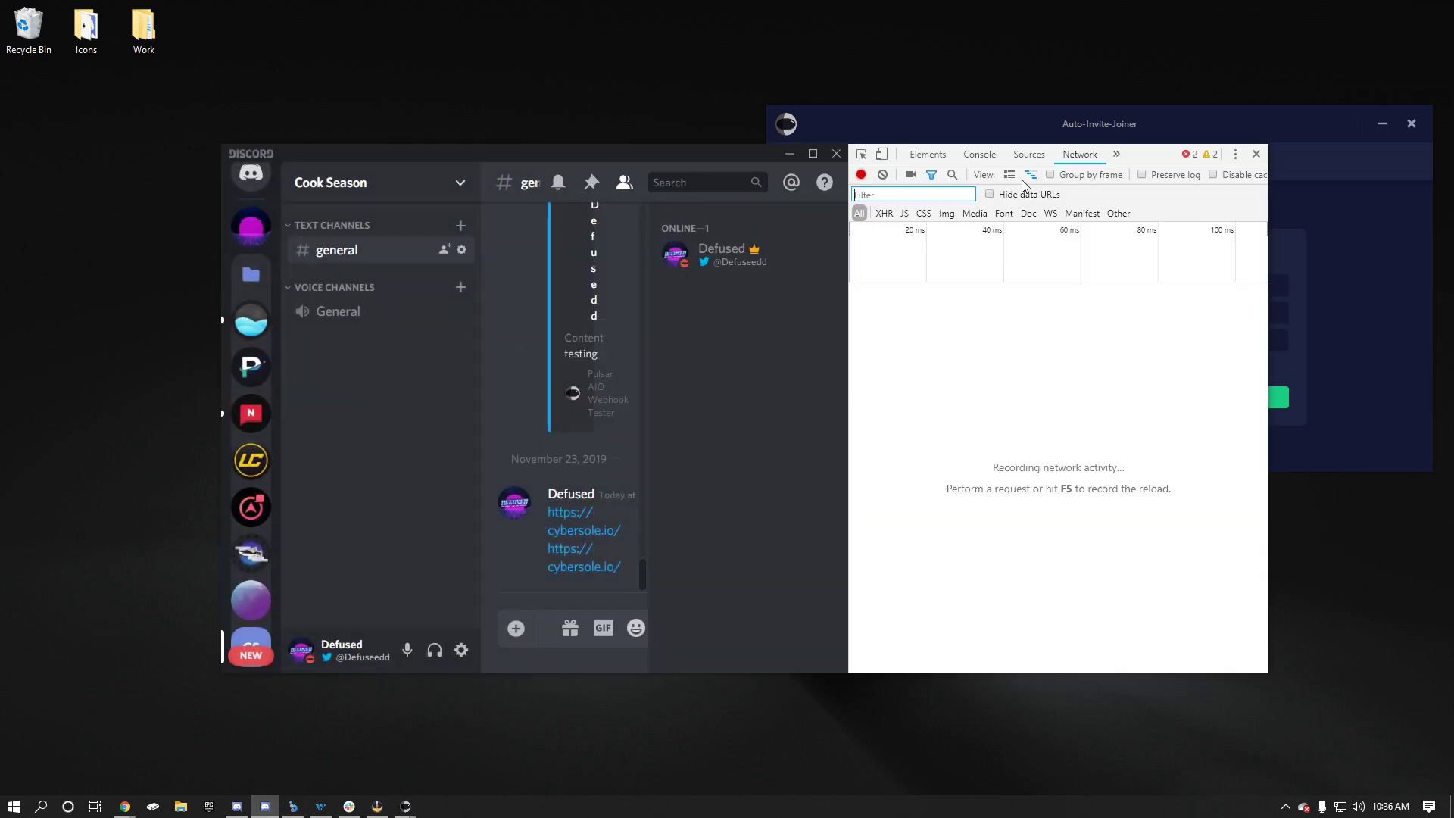
Filter network requests by 'science', reload Discord, and scroll the first request's headers to authorization
{"action": "type", "text": "science"}
{"action": "key", "text": "ctrl+r"}
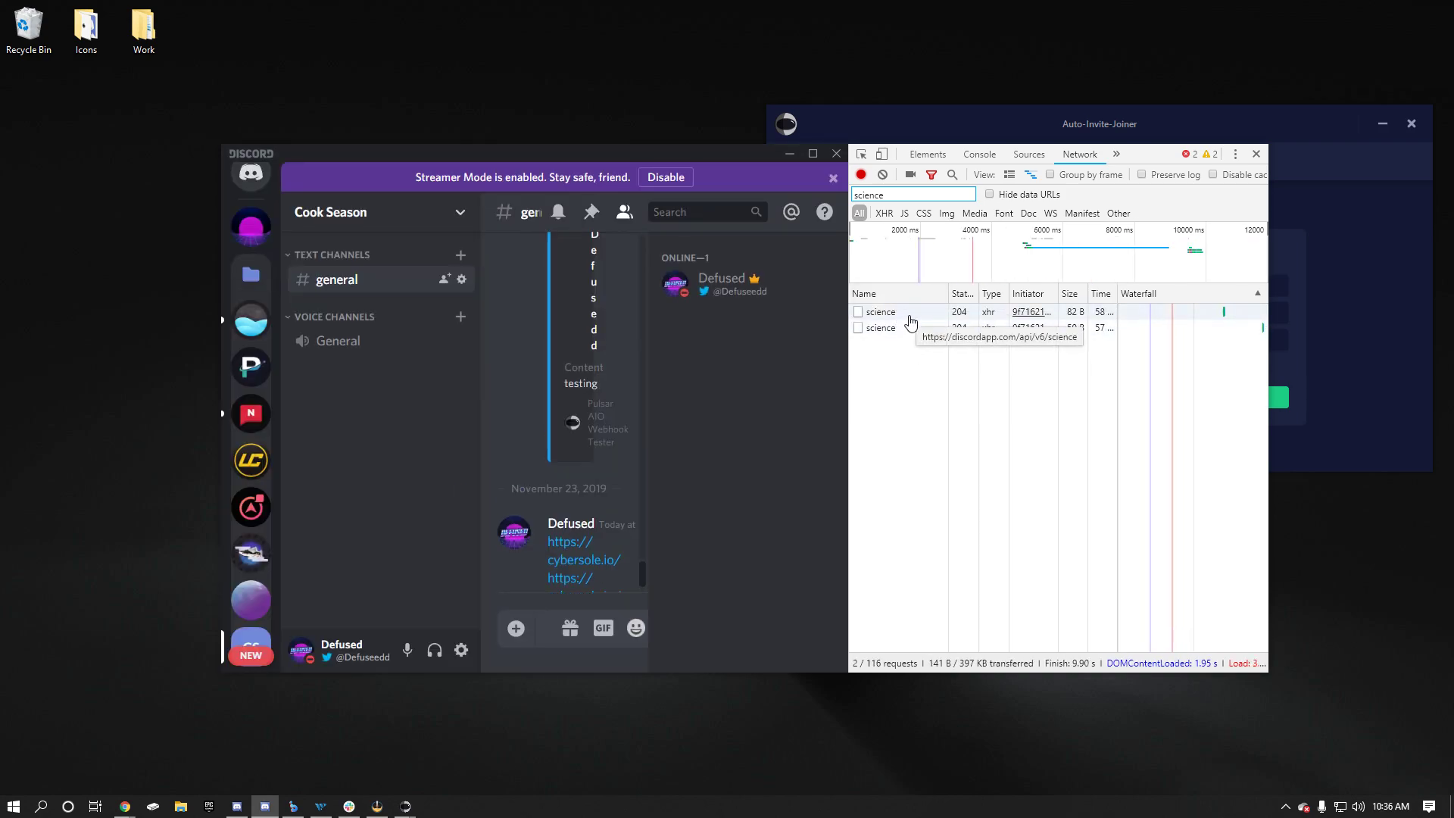
{"action": "left_click", "coordinate": [910, 316]}
{"action": "scroll", "coordinate": [1098, 358], "scroll_direction": "down", "scroll_amount": 4}
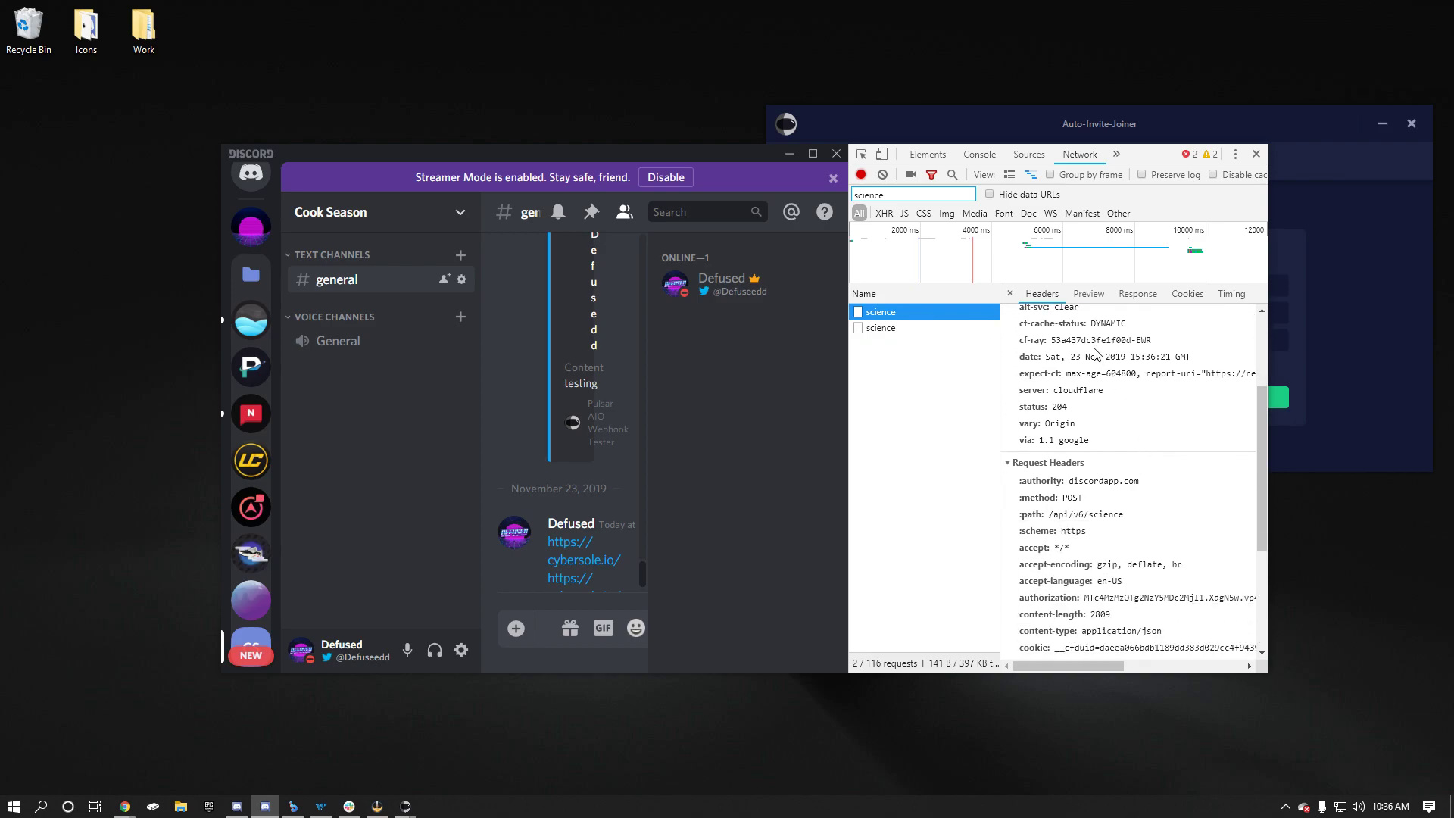
{"action": "scroll", "coordinate": [1081, 448], "scroll_direction": "down", "scroll_amount": 2}
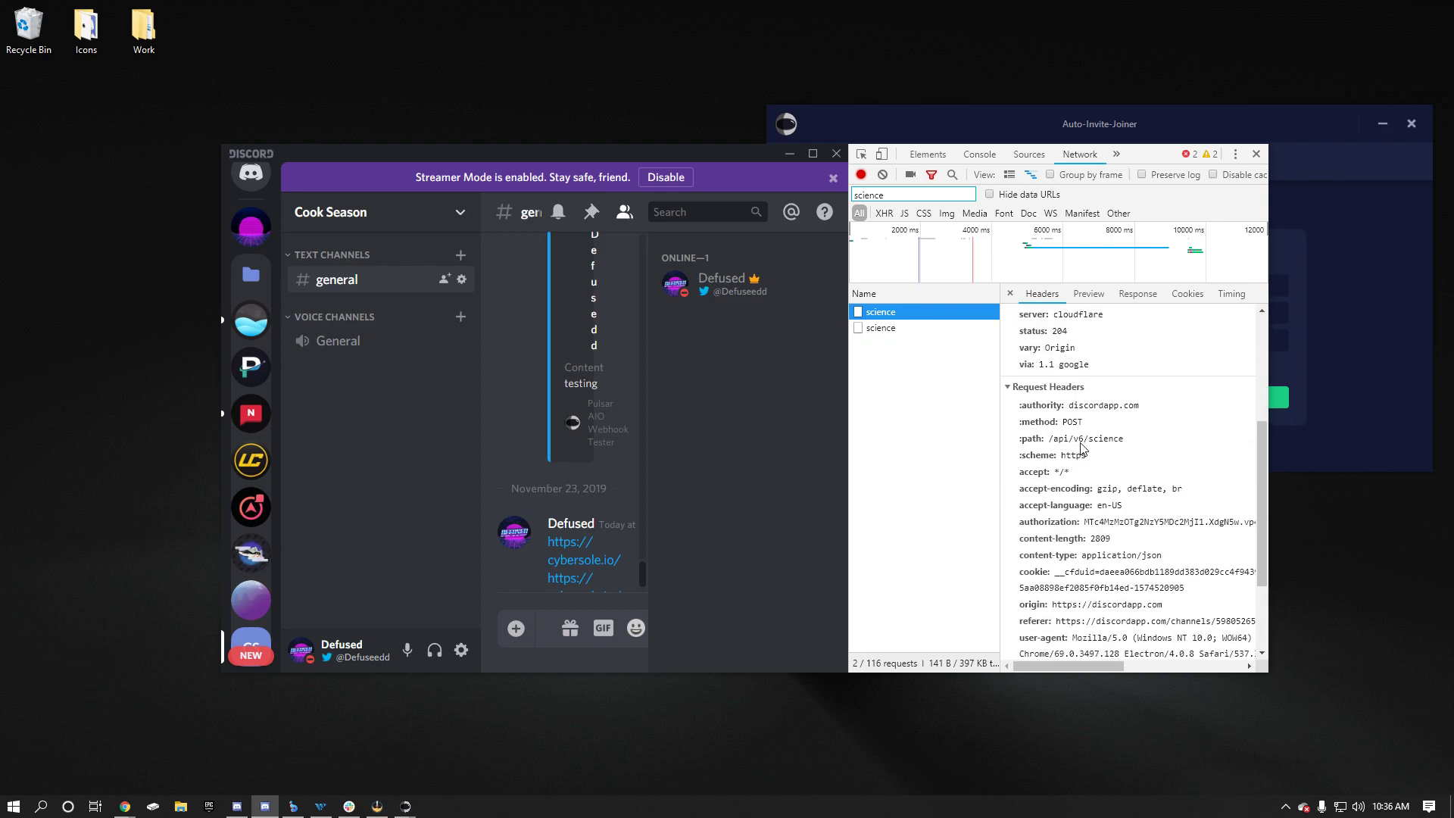
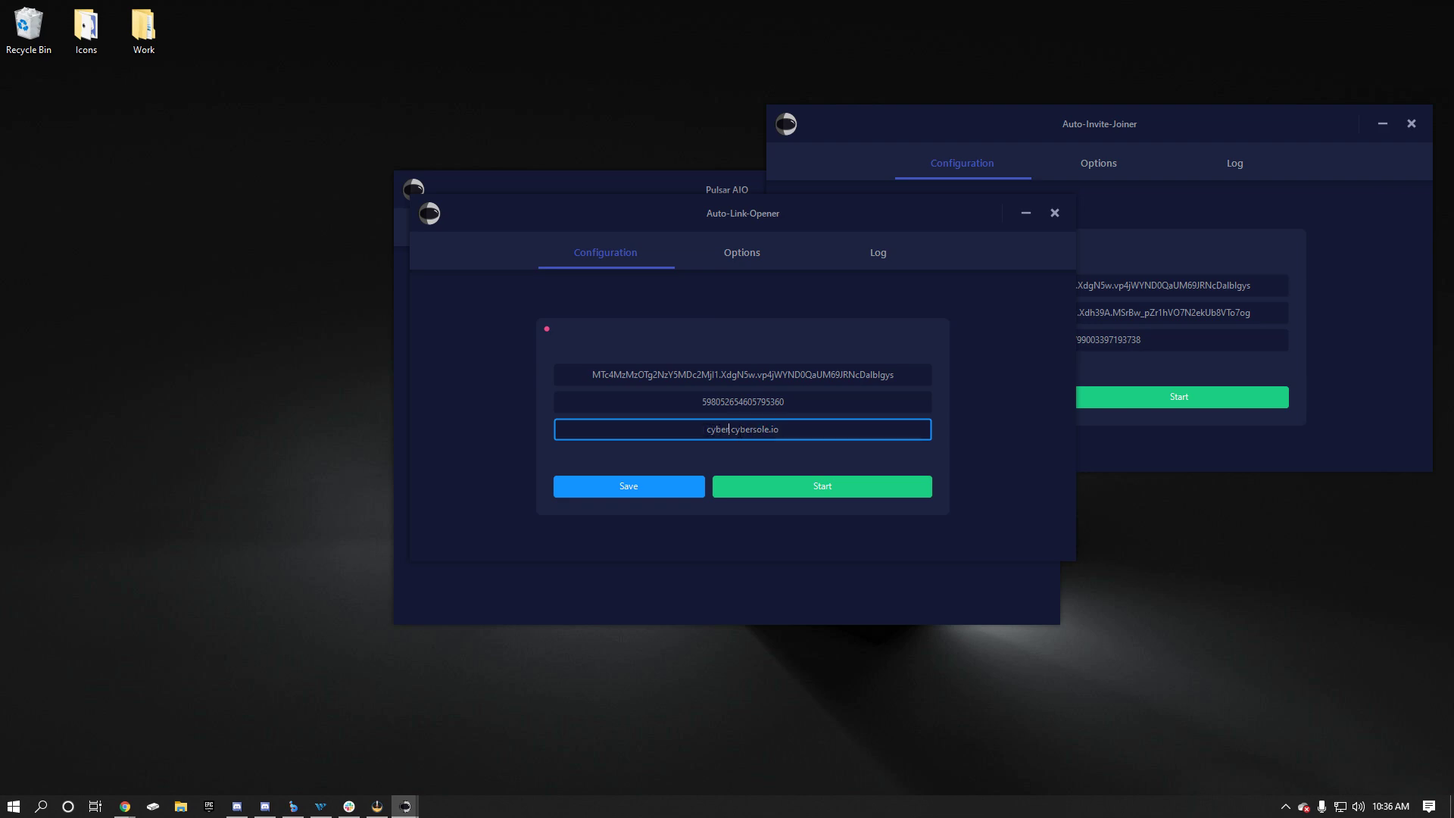
Edit the Auto-Link-Opener keywords to 'cyber,cybersole.io' and save them
{"action": "left_click_drag", "start_coordinate": [731, 430], "coordinate": [802, 432]}
{"action": "left_click_drag", "start_coordinate": [705, 429], "coordinate": [727, 430]}
{"action": "left_click", "coordinate": [740, 429]}
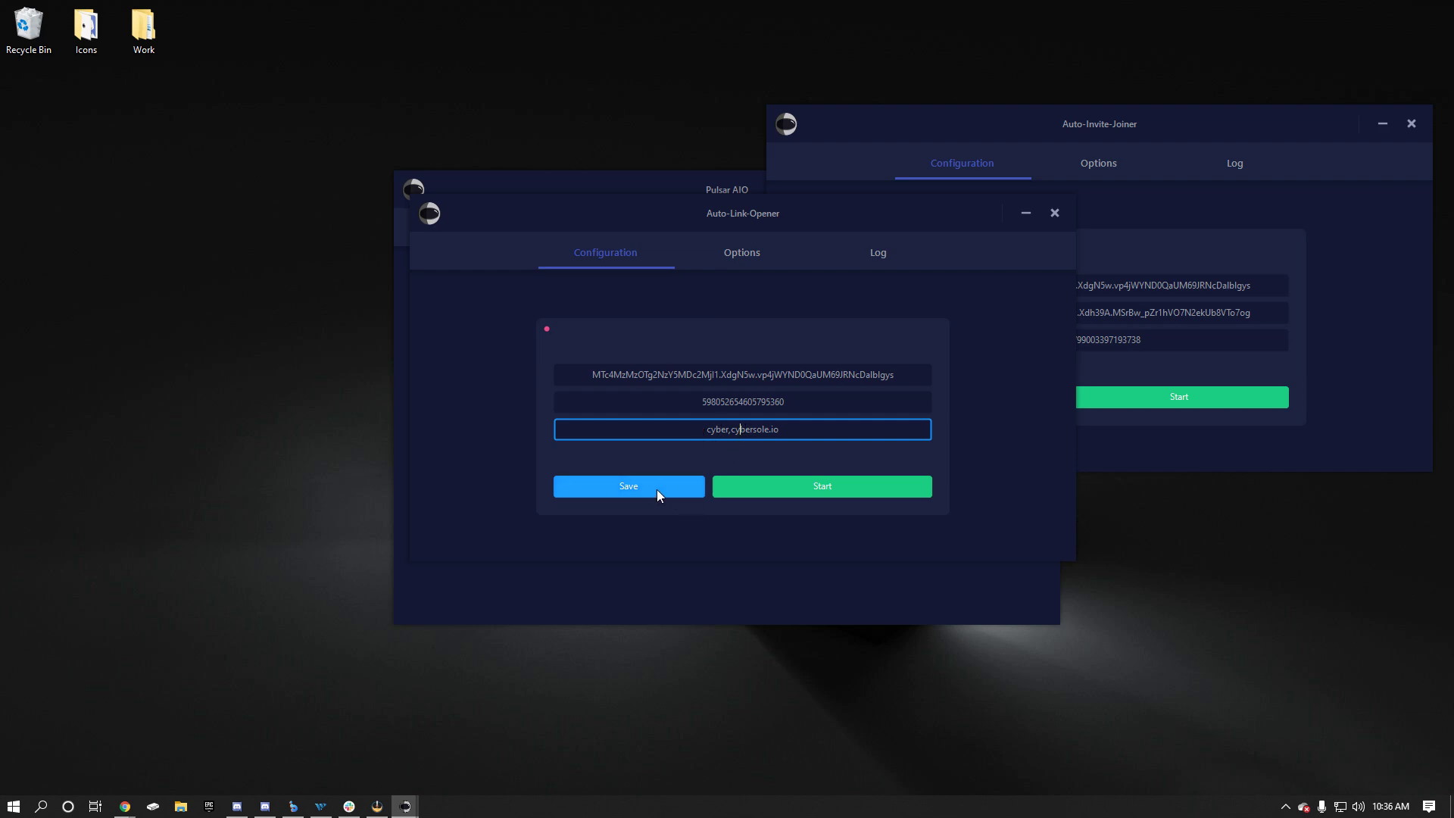
{"action": "left_click", "coordinate": [657, 489]}
Review the opener's Options, save the configuration again, and start the Auto-Link-Opener
{"action": "left_click", "coordinate": [736, 250]}
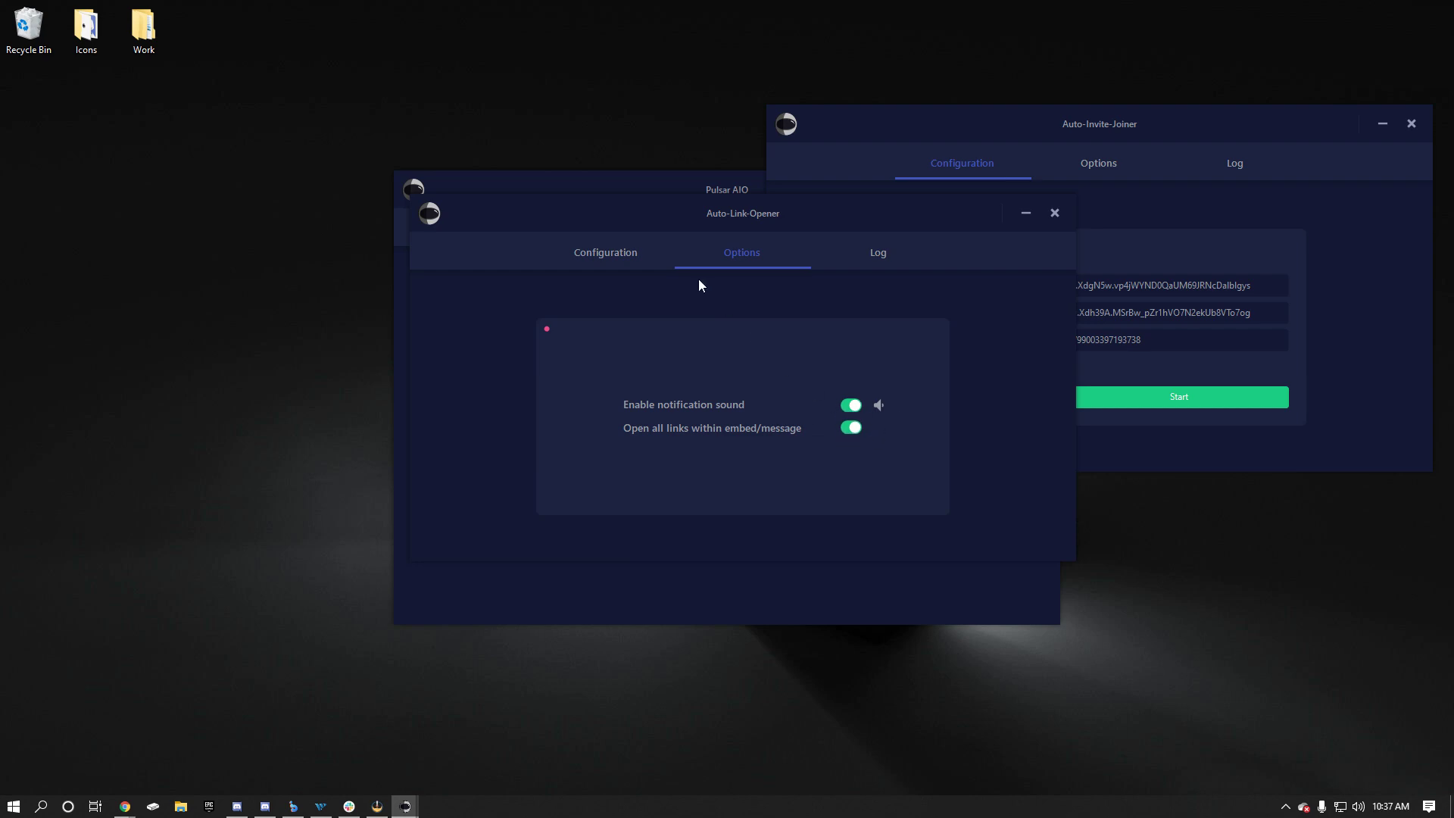
{"action": "left_click", "coordinate": [610, 253]}
{"action": "left_click", "coordinate": [670, 485]}
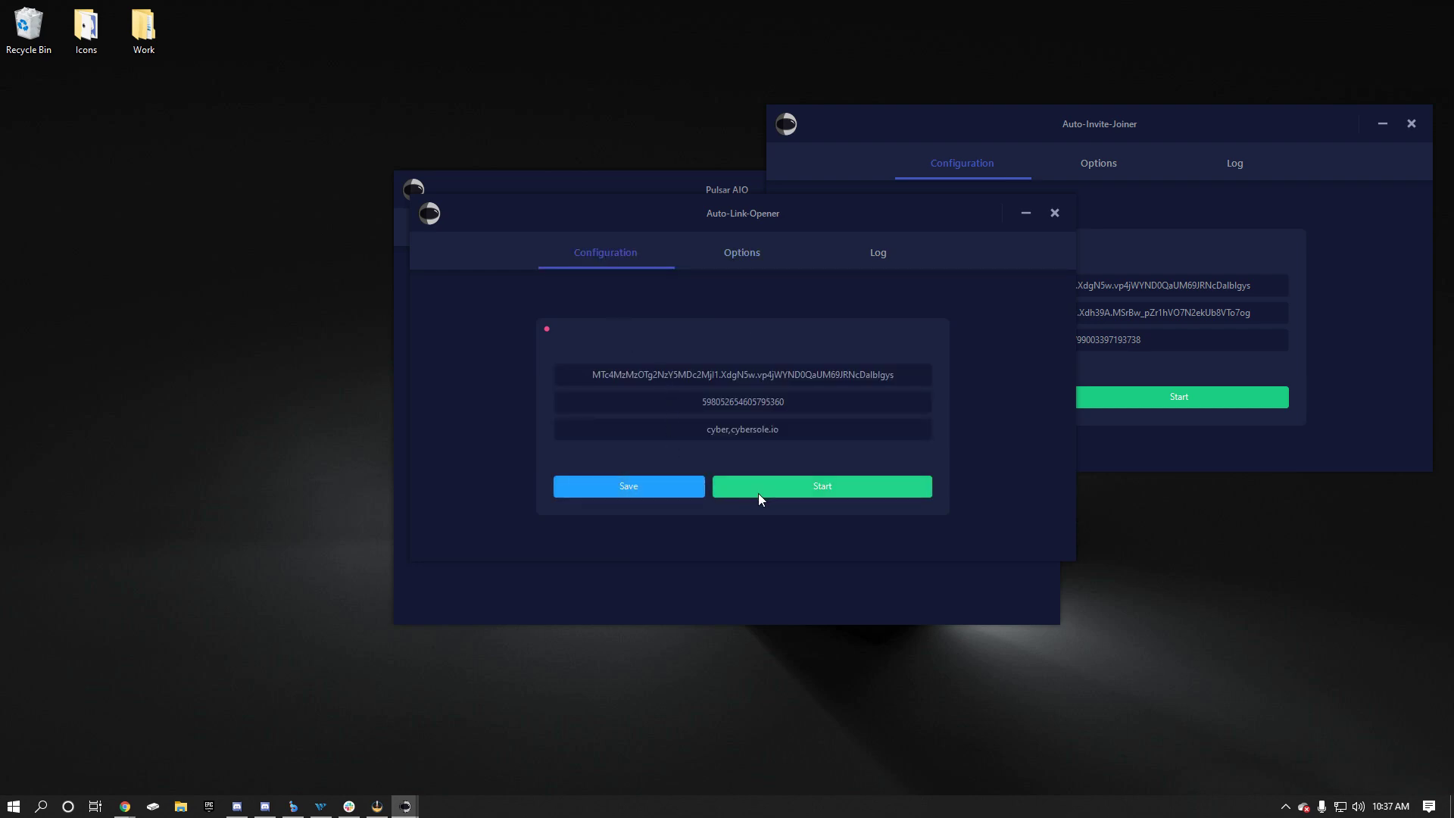
{"action": "left_click", "coordinate": [769, 496]}
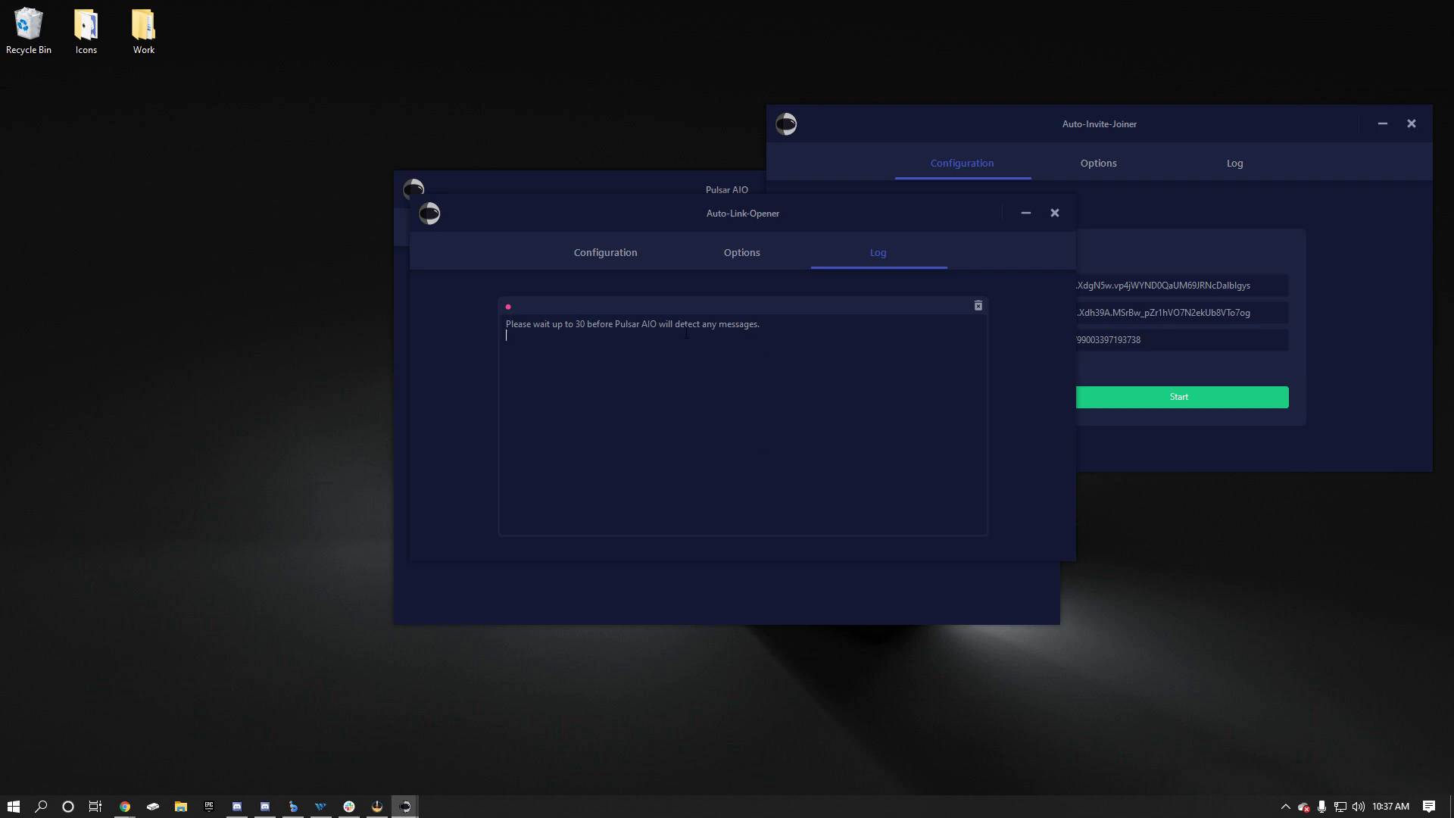
Select the log's wait-up-to-30 message, including all log text with Ctrl+A, then deselect it
{"action": "left_click_drag", "start_coordinate": [686, 333], "coordinate": [485, 324]}
{"action": "left_click", "coordinate": [720, 338]}
{"action": "left_click_drag", "start_coordinate": [761, 325], "coordinate": [499, 323]}
{"action": "left_click", "coordinate": [567, 346]}
{"action": "key", "text": "ctrl+a"}
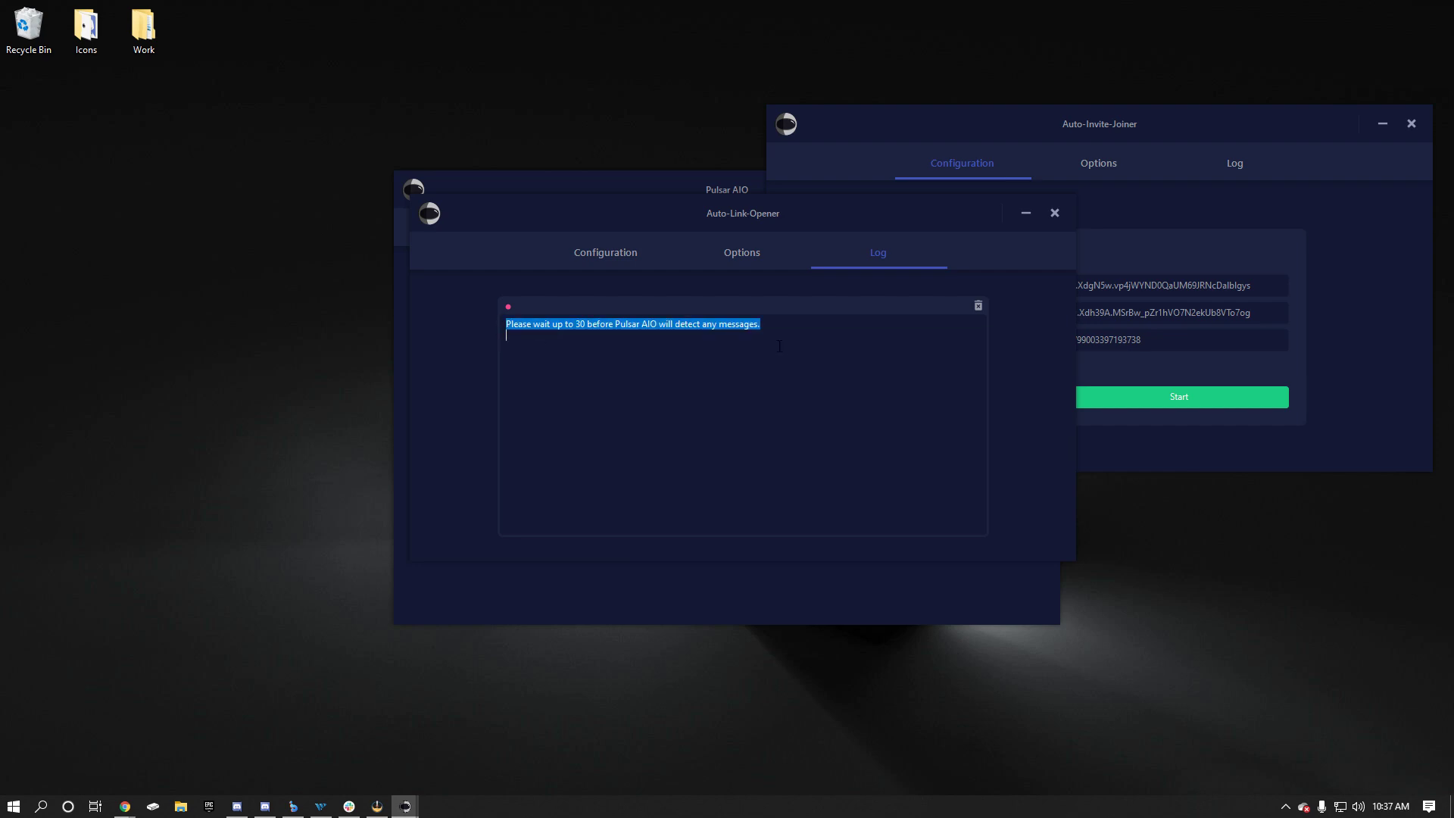
{"action": "left_click", "coordinate": [780, 352]}
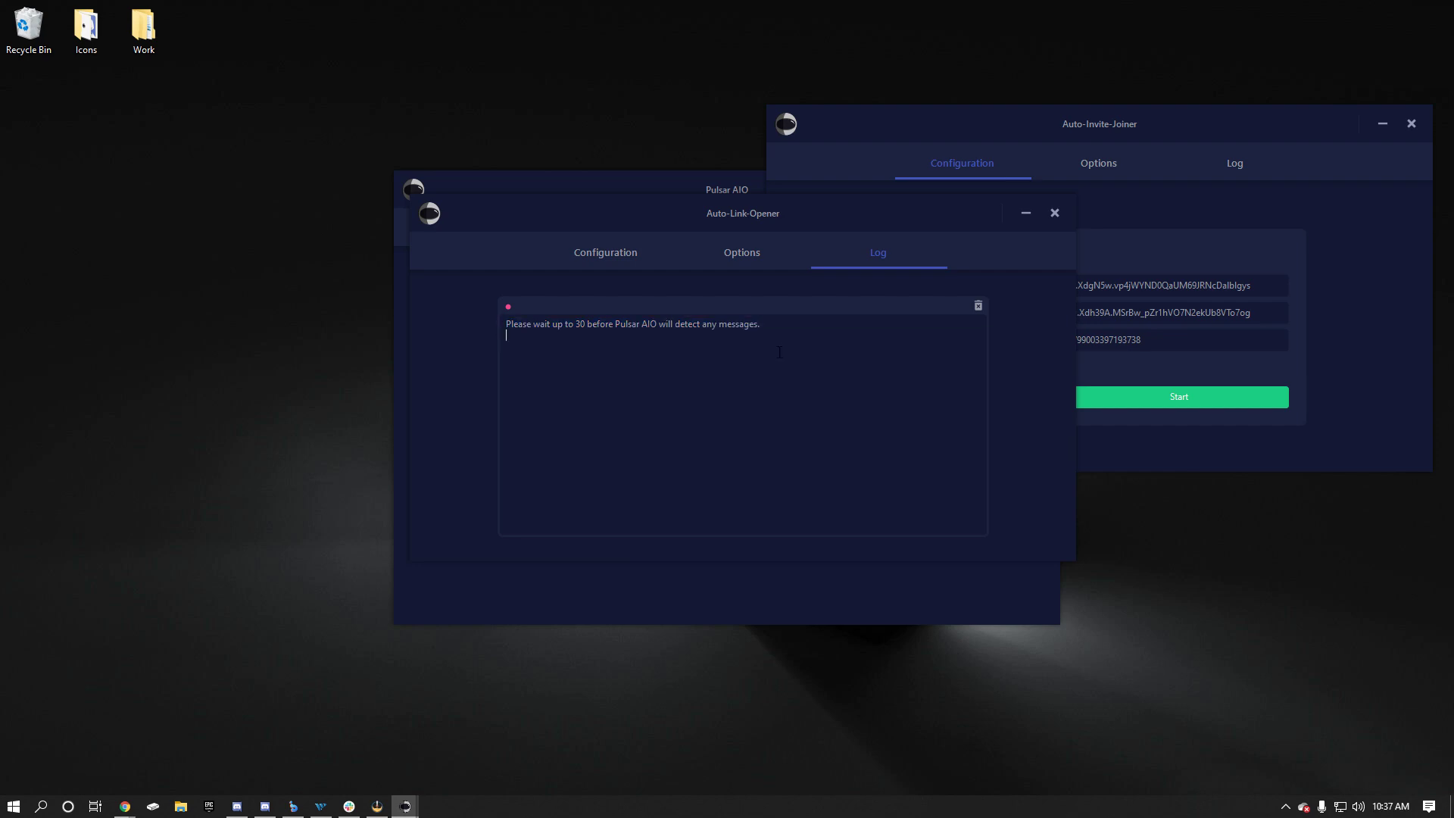
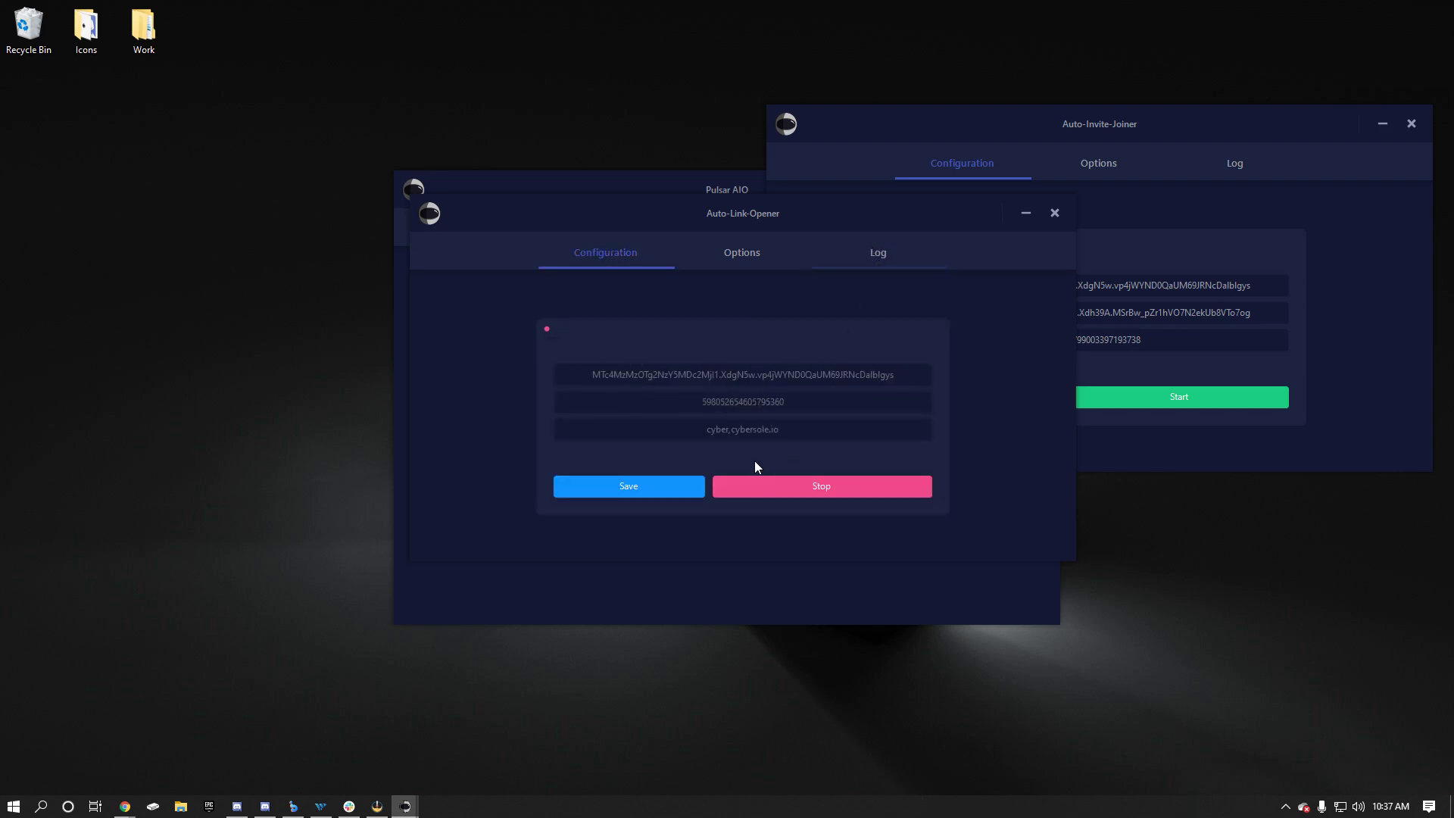
Show the Auto-Link-Opener log for cybersole.io, glance at the Cybersole Chrome window, then minimize Chrome
{"action": "left_click", "coordinate": [889, 262]}
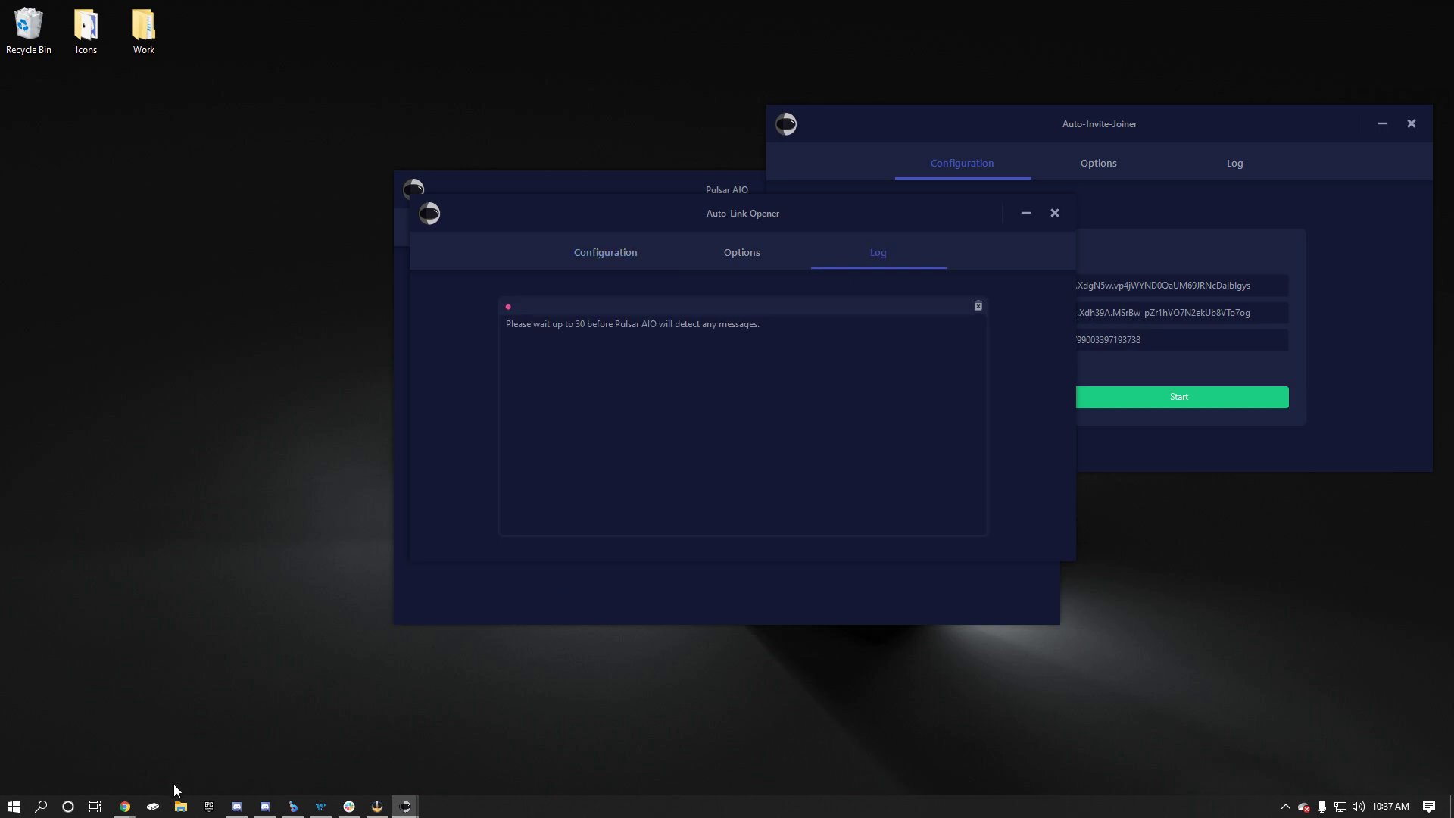
{"action": "mouse_move", "coordinate": [131, 813]}
{"action": "left_click", "coordinate": [267, 755]}
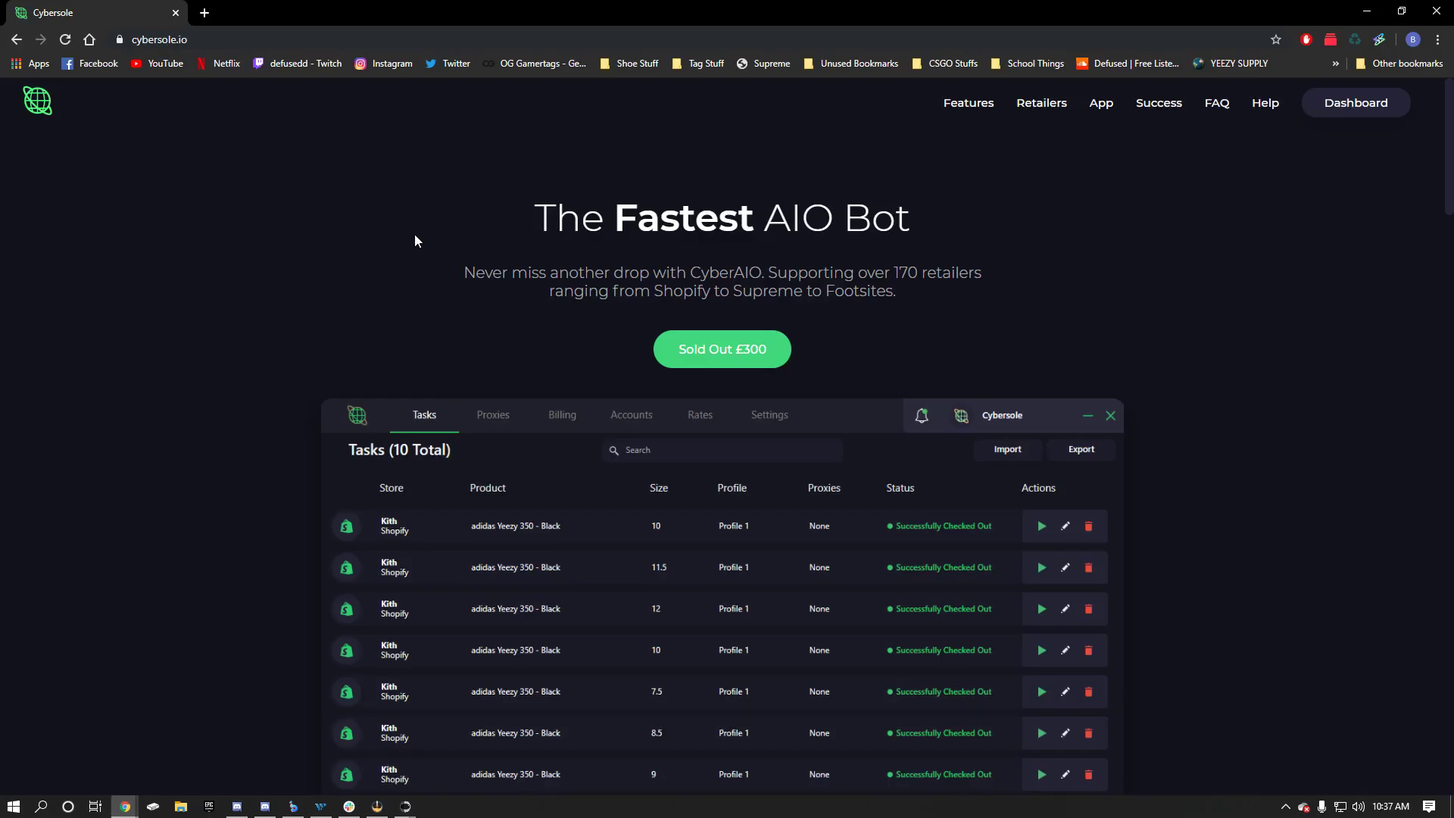
{"action": "left_click", "coordinate": [203, 39]}
{"action": "key", "text": "ctrl+c"}
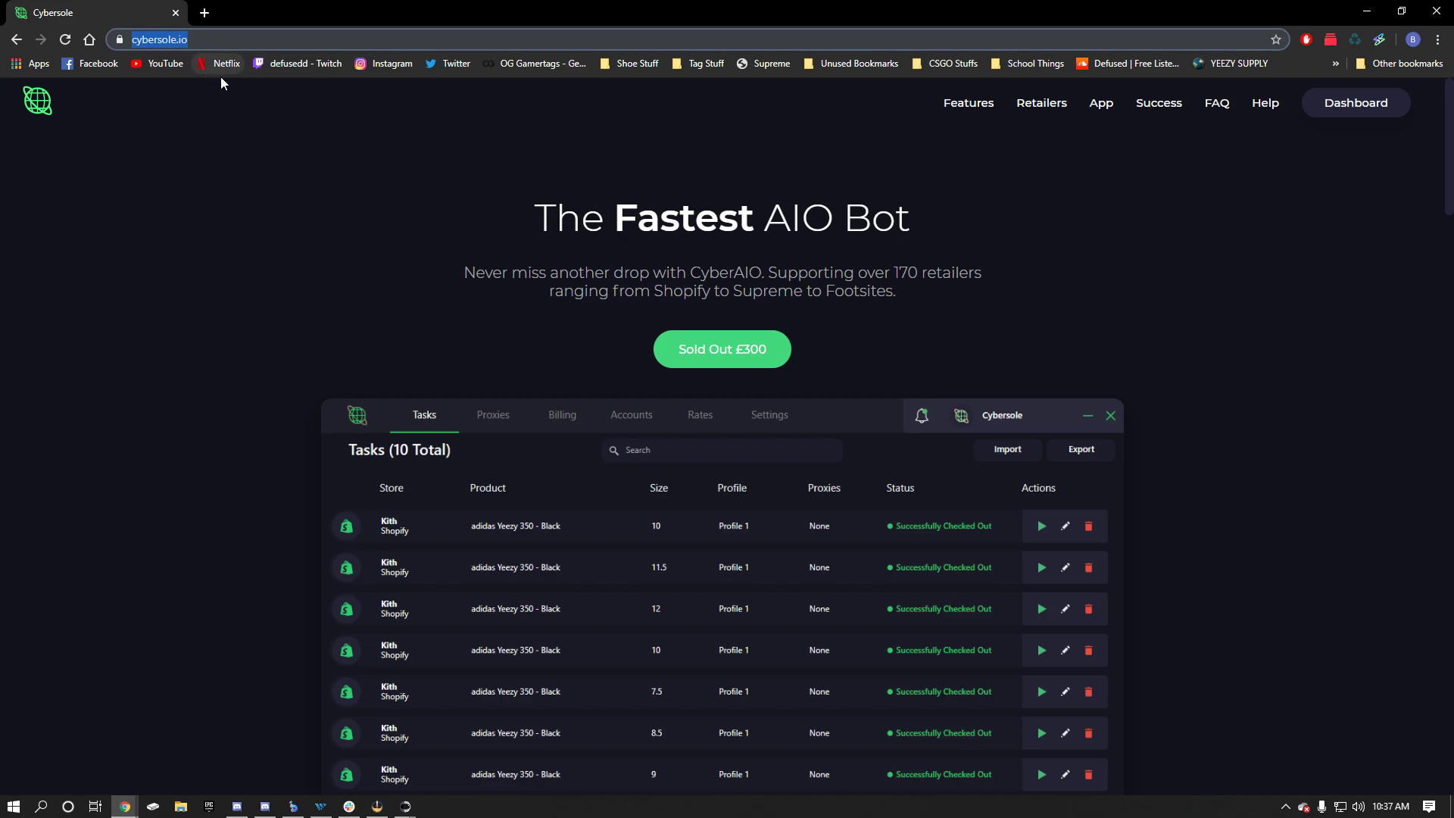
{"action": "left_click", "coordinate": [1373, 9]}
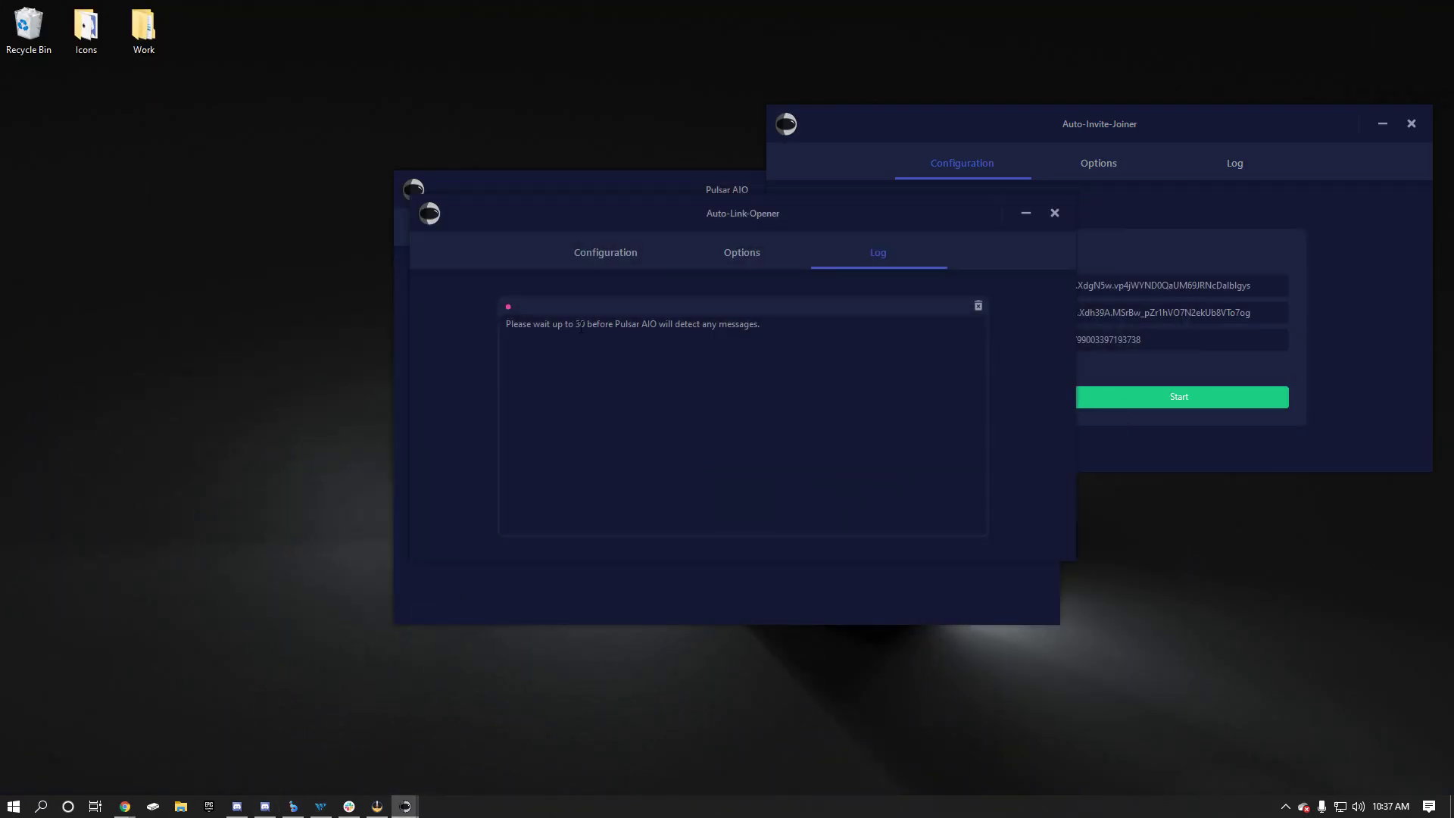
{"action": "left_click_drag", "start_coordinate": [576, 324], "coordinate": [606, 324]}
{"action": "left_click", "coordinate": [606, 324]}
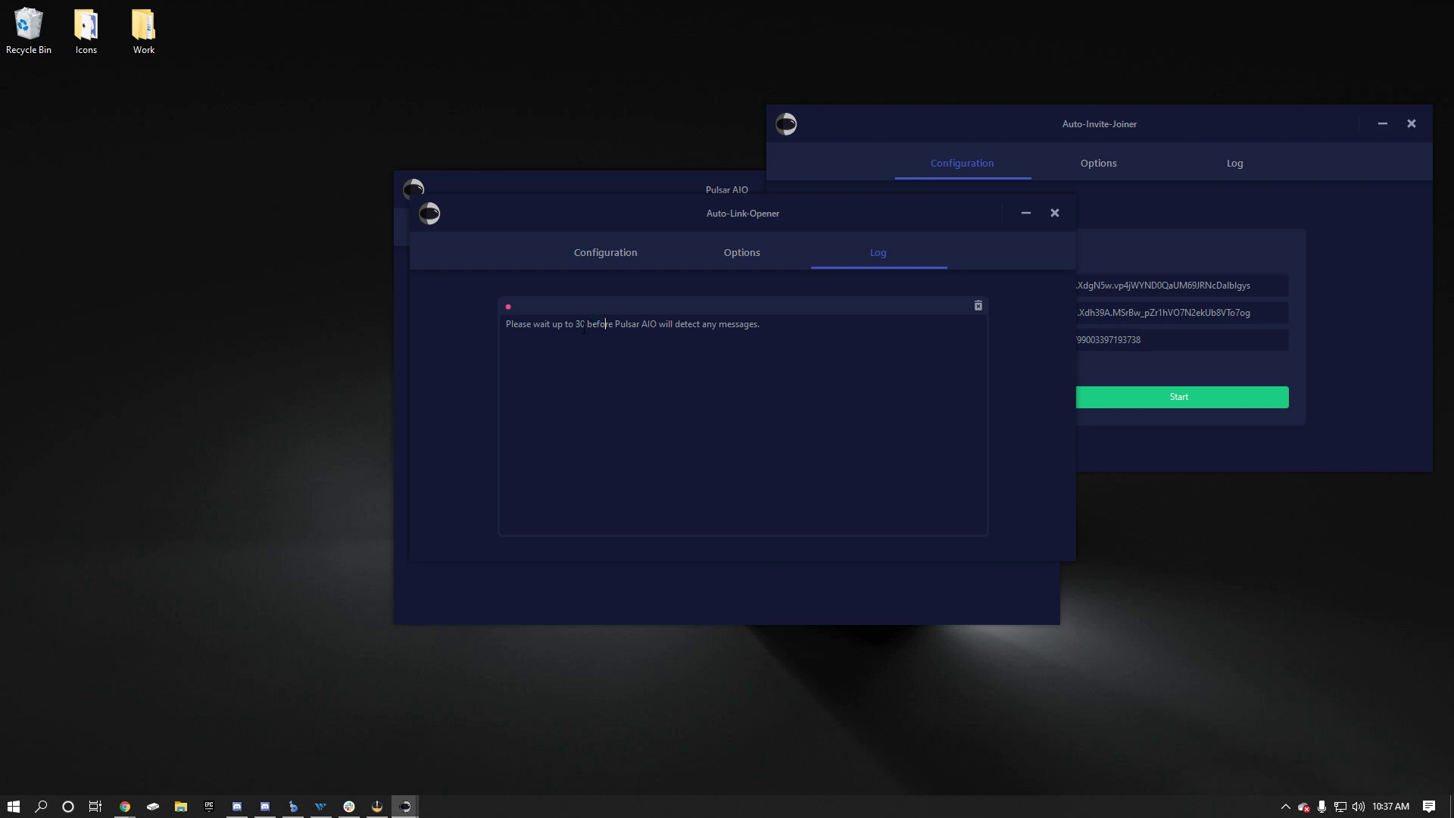
{"action": "left_click", "coordinate": [267, 807]}
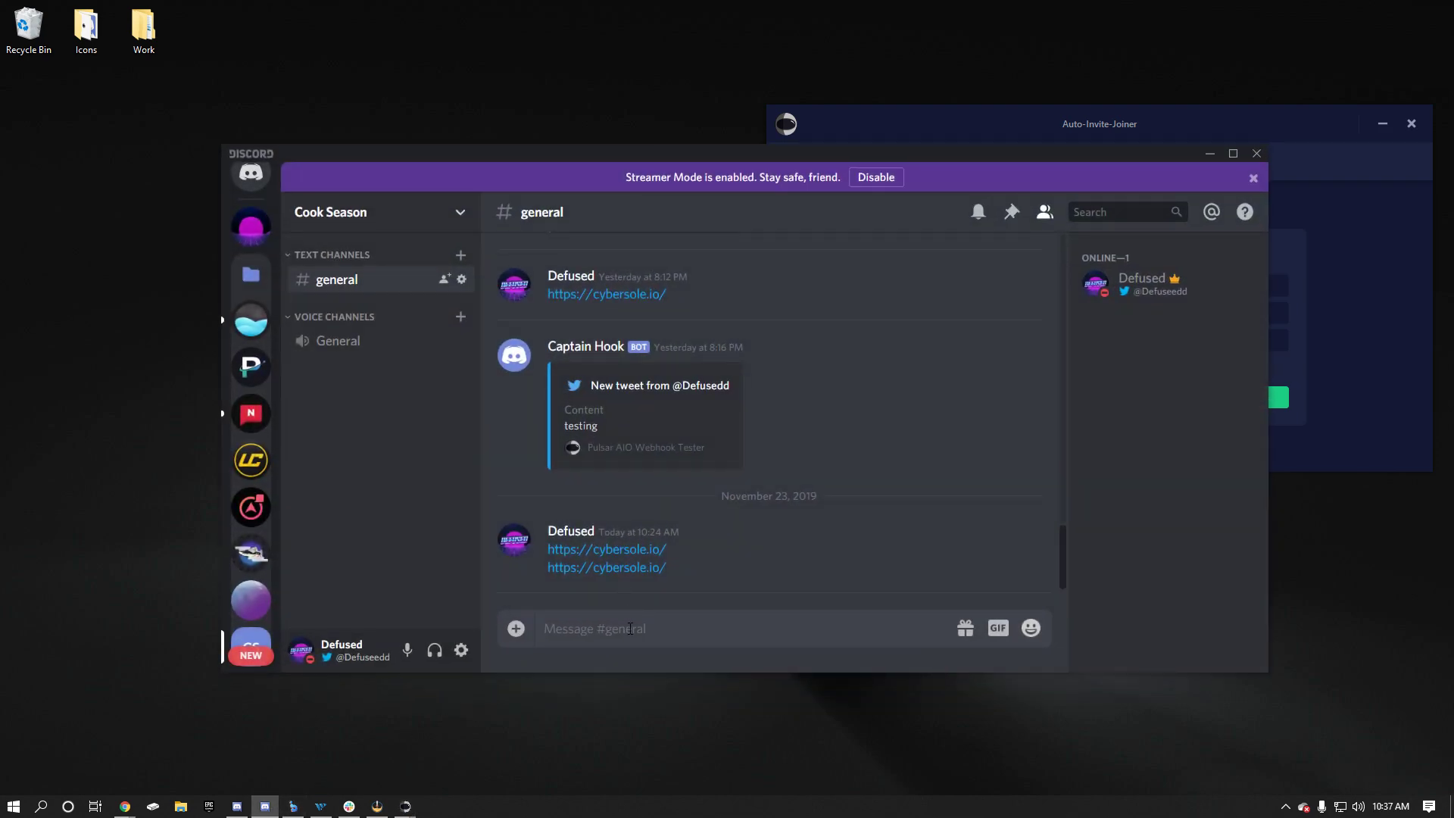
{"action": "key", "text": "ctrl+v"}
{"action": "key", "text": "Return"}
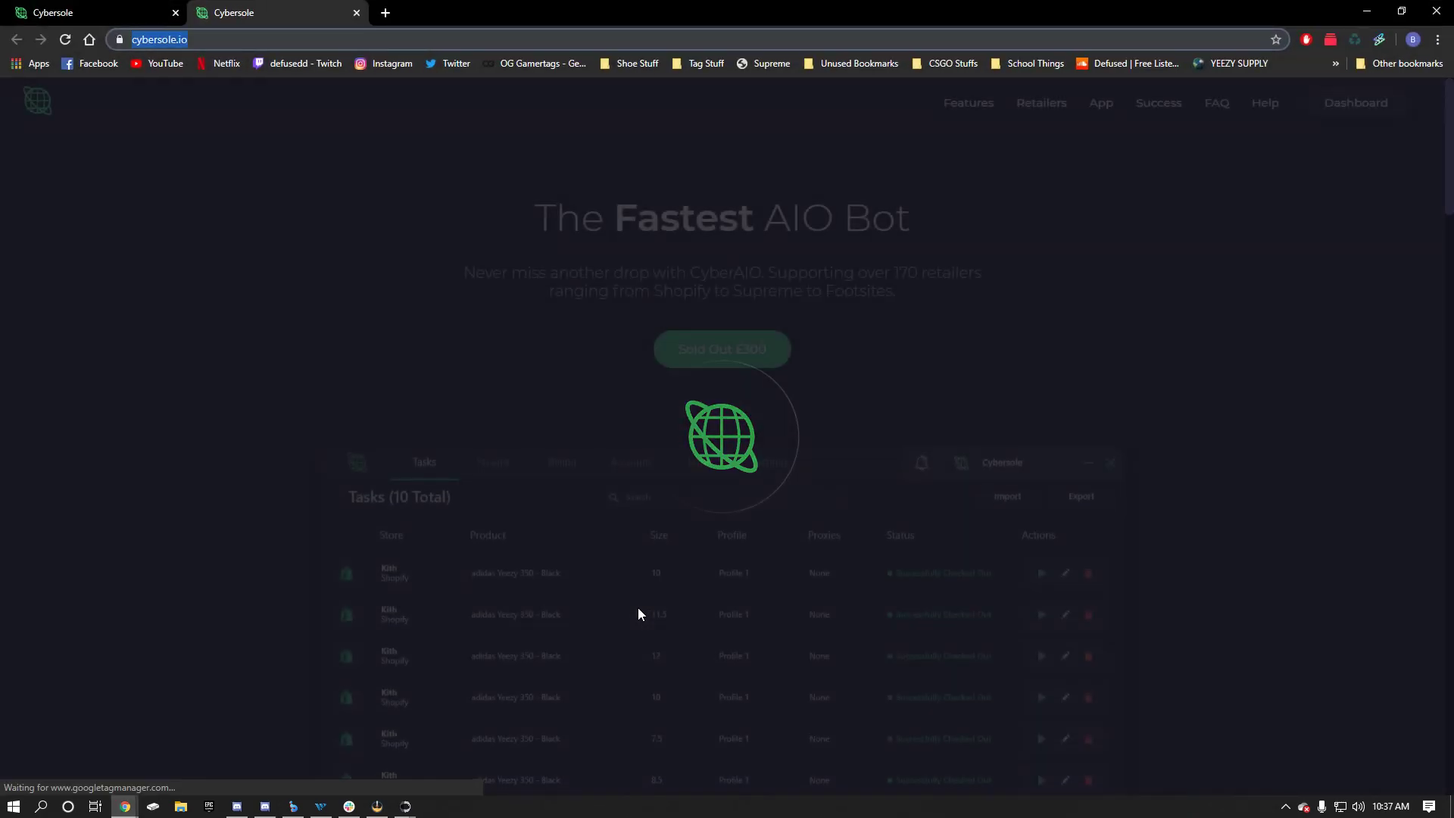
Minimize the auto-opened Chrome window and post the cybersole.io link a second time
{"action": "scroll", "coordinate": [641, 603], "scroll_direction": "down", "scroll_amount": 5}
{"action": "scroll", "coordinate": [793, 560], "scroll_direction": "up", "scroll_amount": 5}
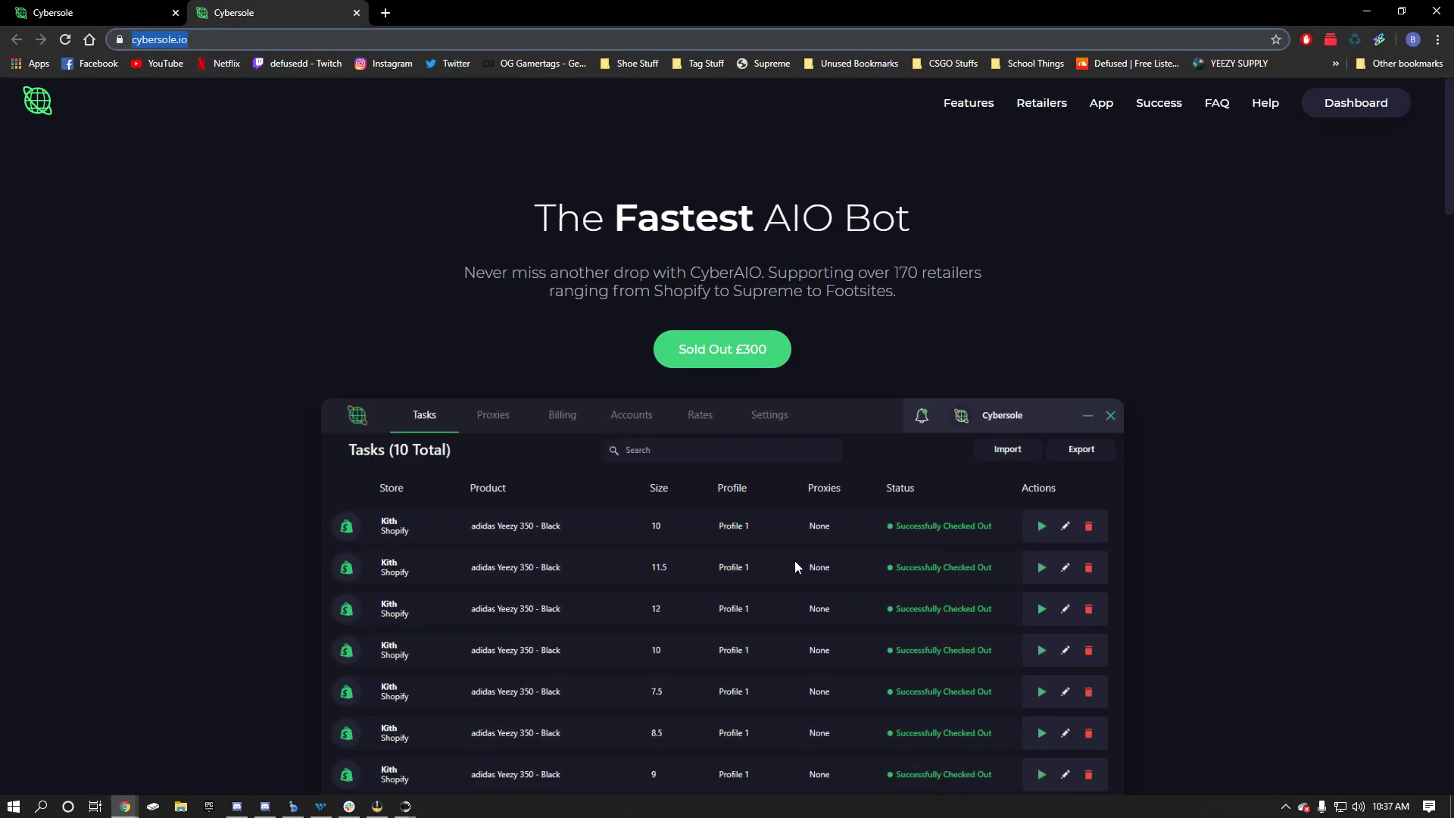
{"action": "left_click", "coordinate": [1367, 13]}
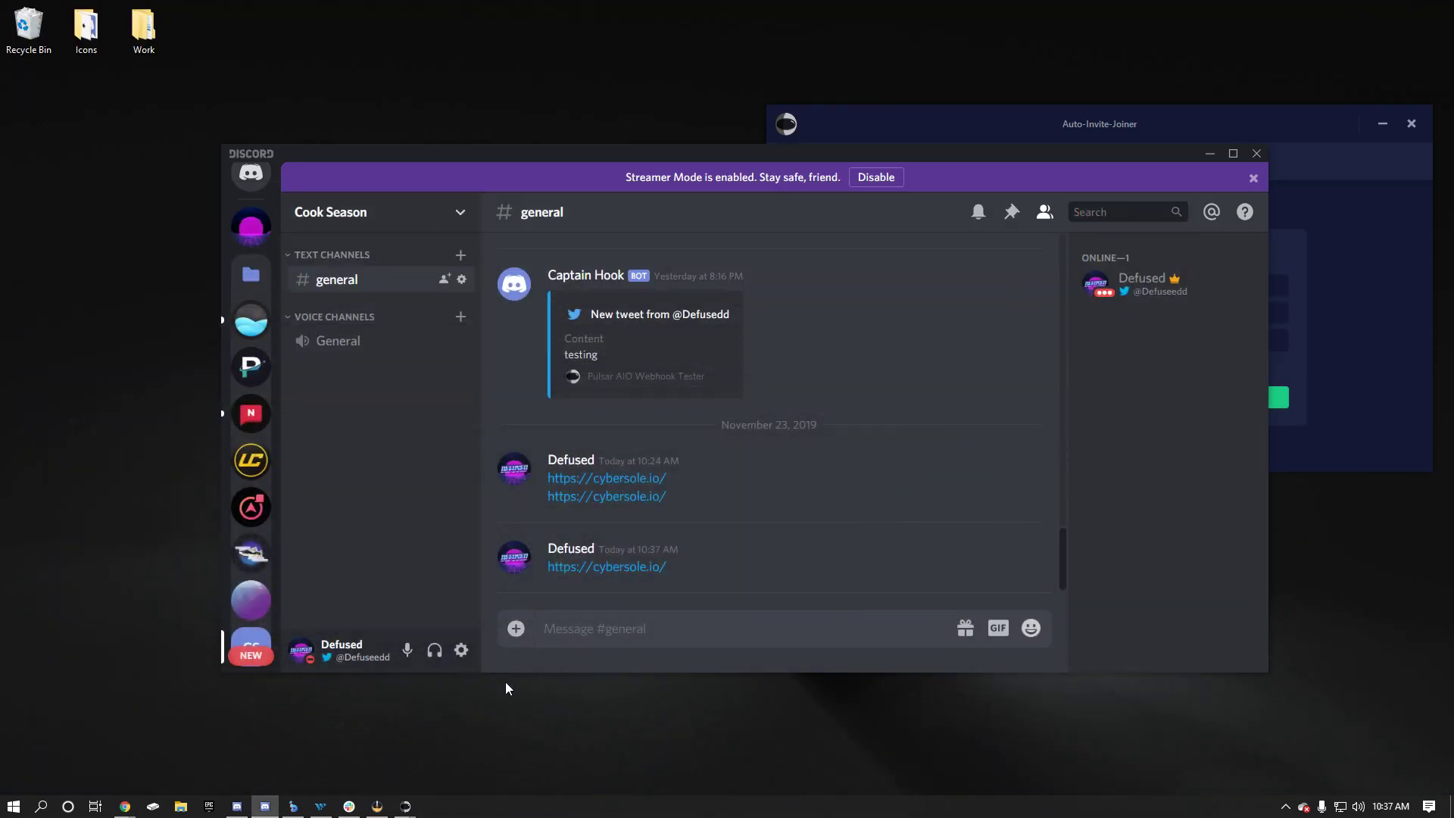
{"action": "key", "text": "ctrl+v"}
{"action": "key", "text": "Return"}
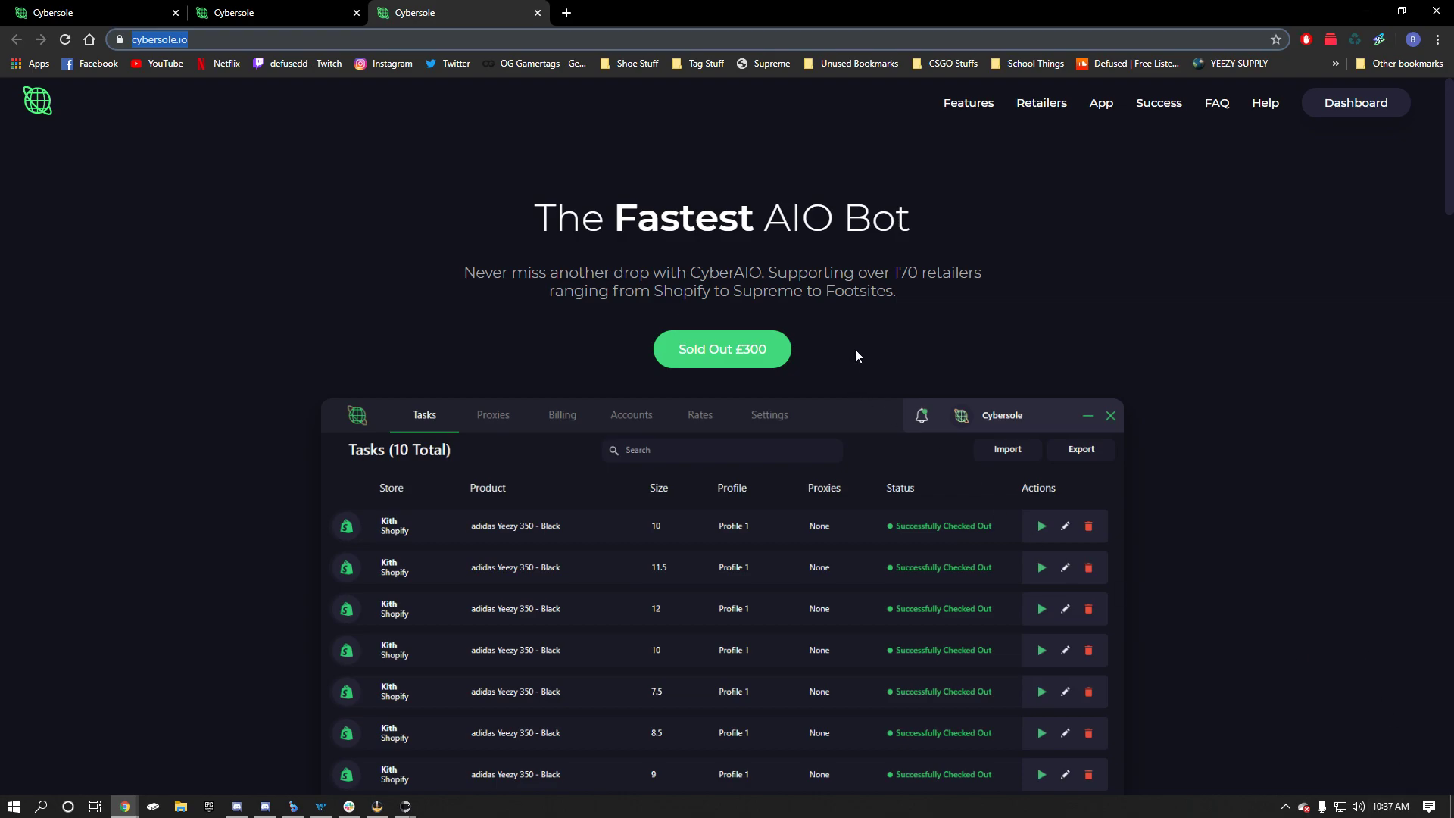
Minimize Chrome and Discord and review the log's Message found and keyword match entries
{"action": "left_click", "coordinate": [1367, 13]}
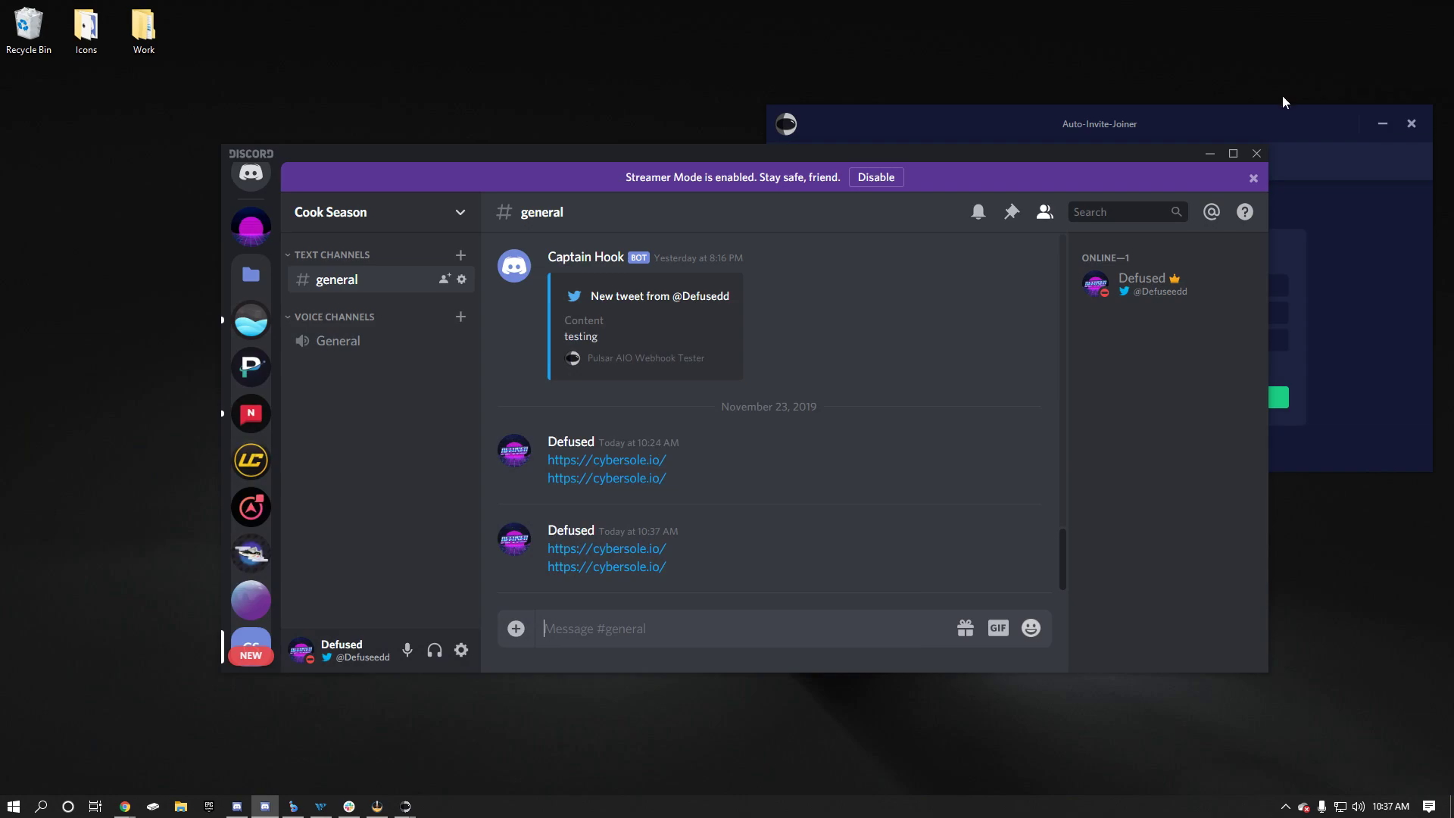
{"action": "left_click", "coordinate": [1210, 153]}
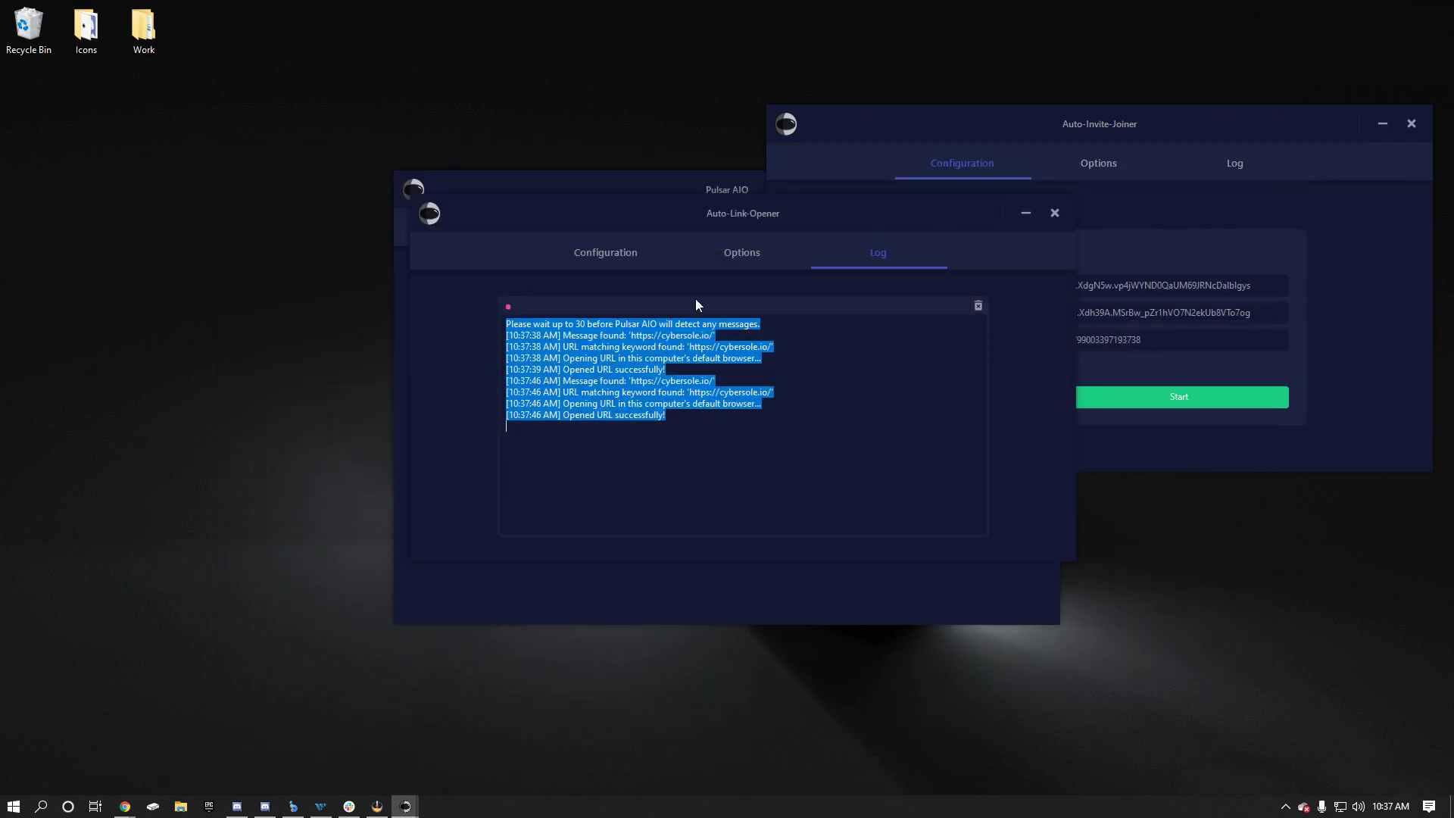
{"action": "left_click", "coordinate": [684, 431]}
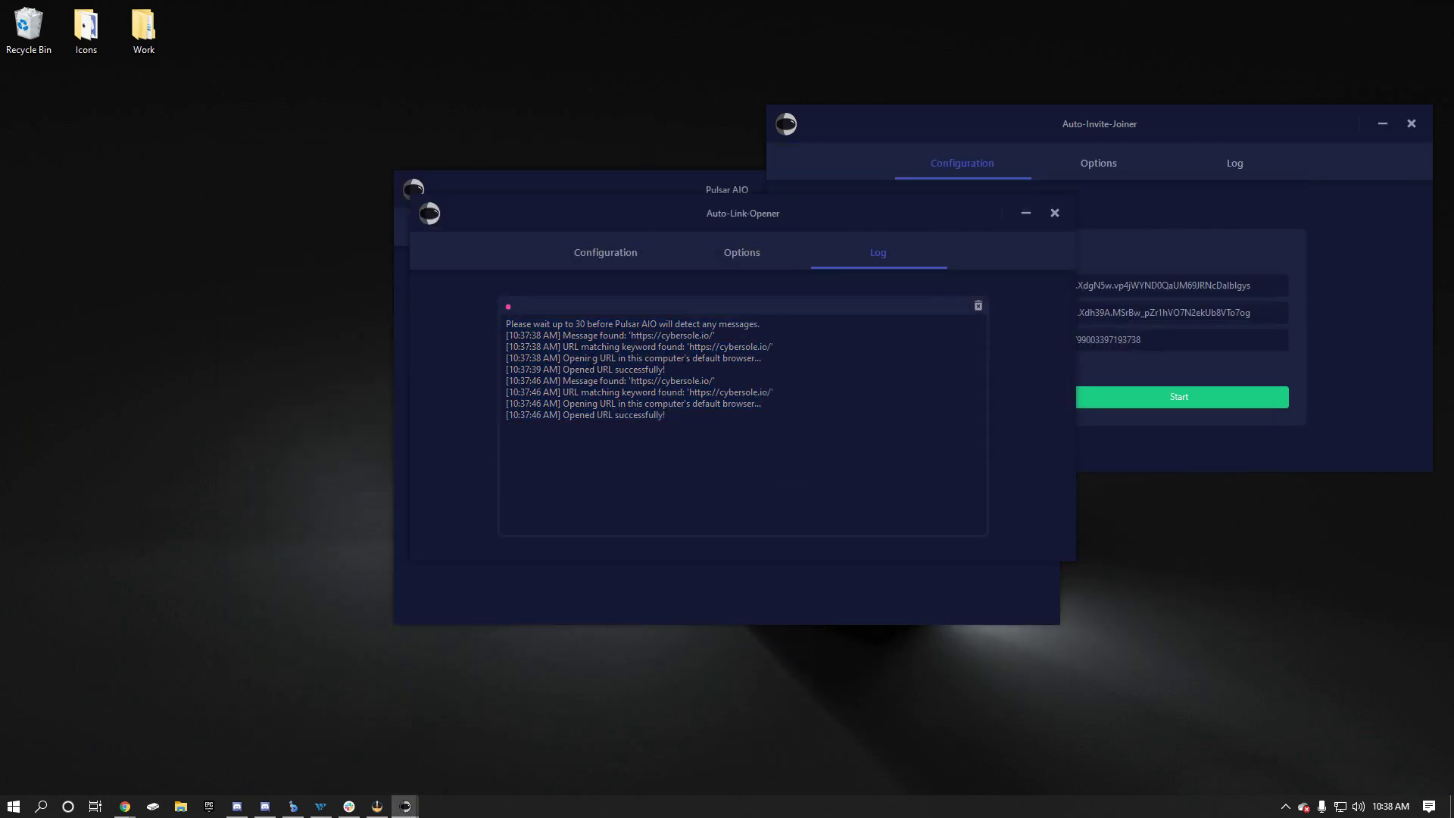
{"action": "left_click_drag", "start_coordinate": [568, 380], "coordinate": [714, 380]}
{"action": "left_click_drag", "start_coordinate": [621, 393], "coordinate": [741, 392]}
Check the log's matched URL and Opening URL entries, then return to the Configuration settings
{"action": "double_click", "coordinate": [731, 392]}
{"action": "left_click", "coordinate": [721, 393]}
{"action": "left_click_drag", "start_coordinate": [643, 404], "coordinate": [736, 404]}
{"action": "left_click_drag", "start_coordinate": [586, 404], "coordinate": [506, 335]}
{"action": "left_click", "coordinate": [737, 404]}
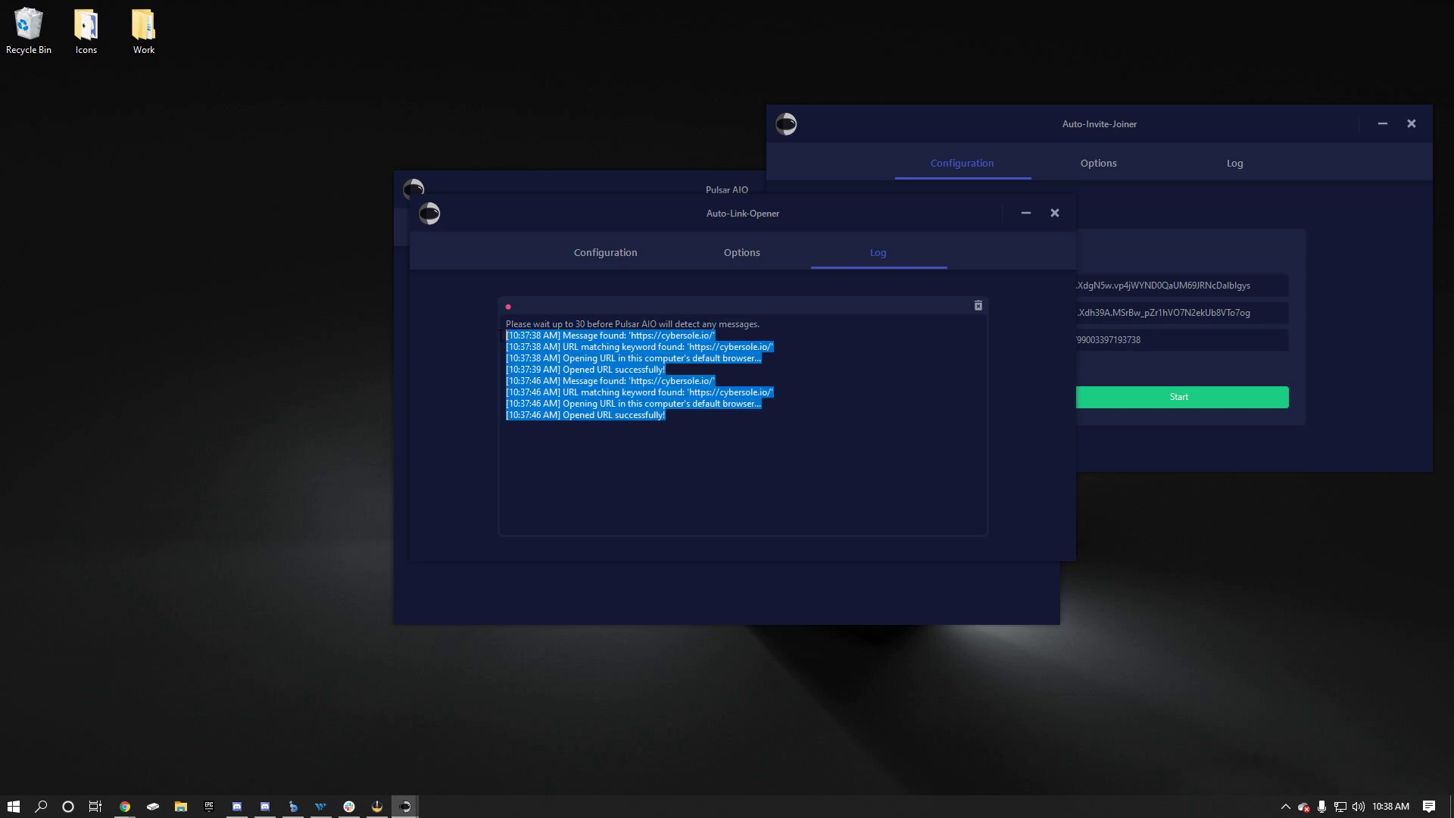
{"action": "left_click", "coordinate": [782, 332]}
{"action": "left_click", "coordinate": [616, 257]}
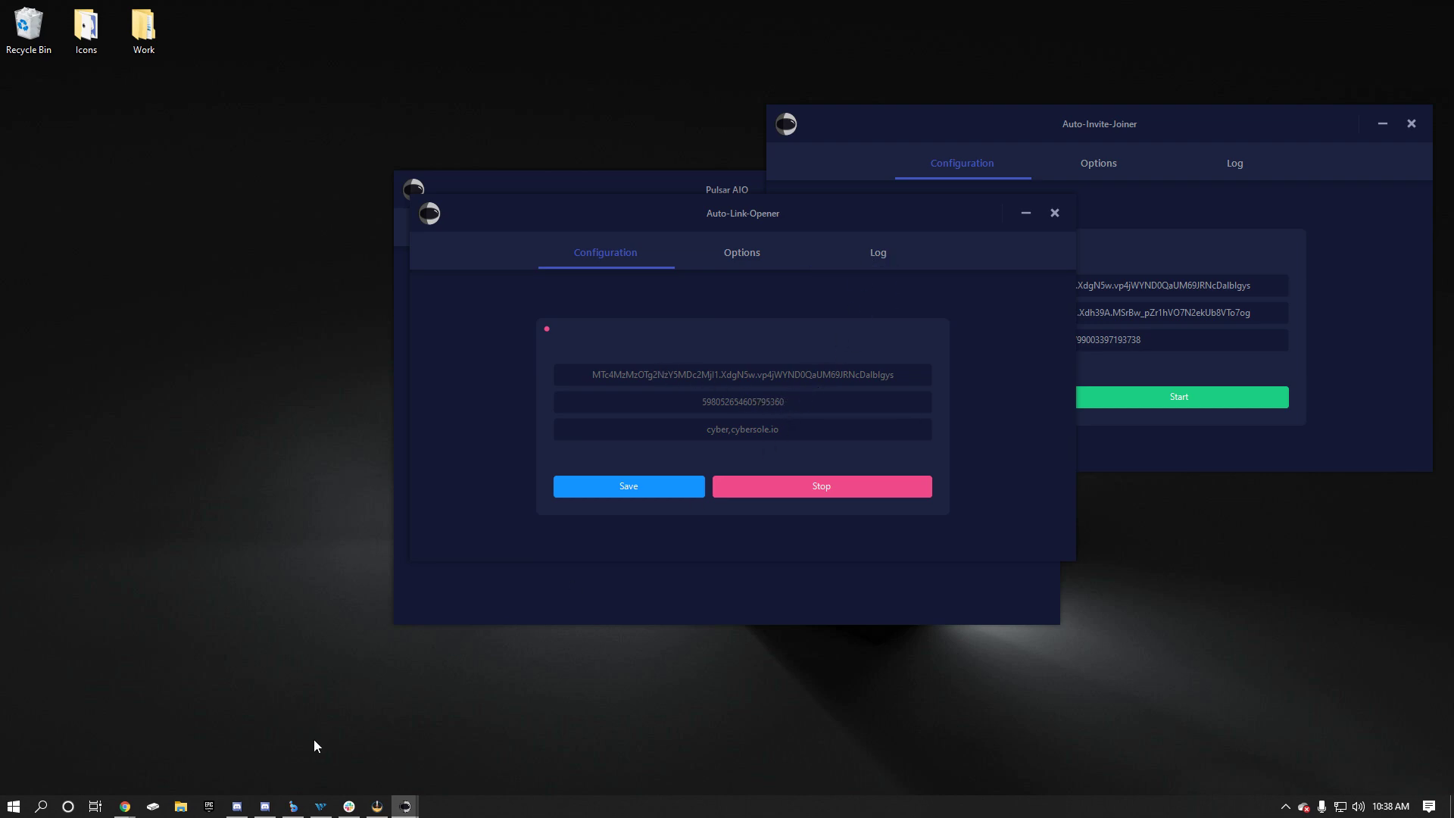
Glance at Discord's posted links, then stop the Auto-Link-Opener and close its window
{"action": "left_click", "coordinate": [265, 807]}
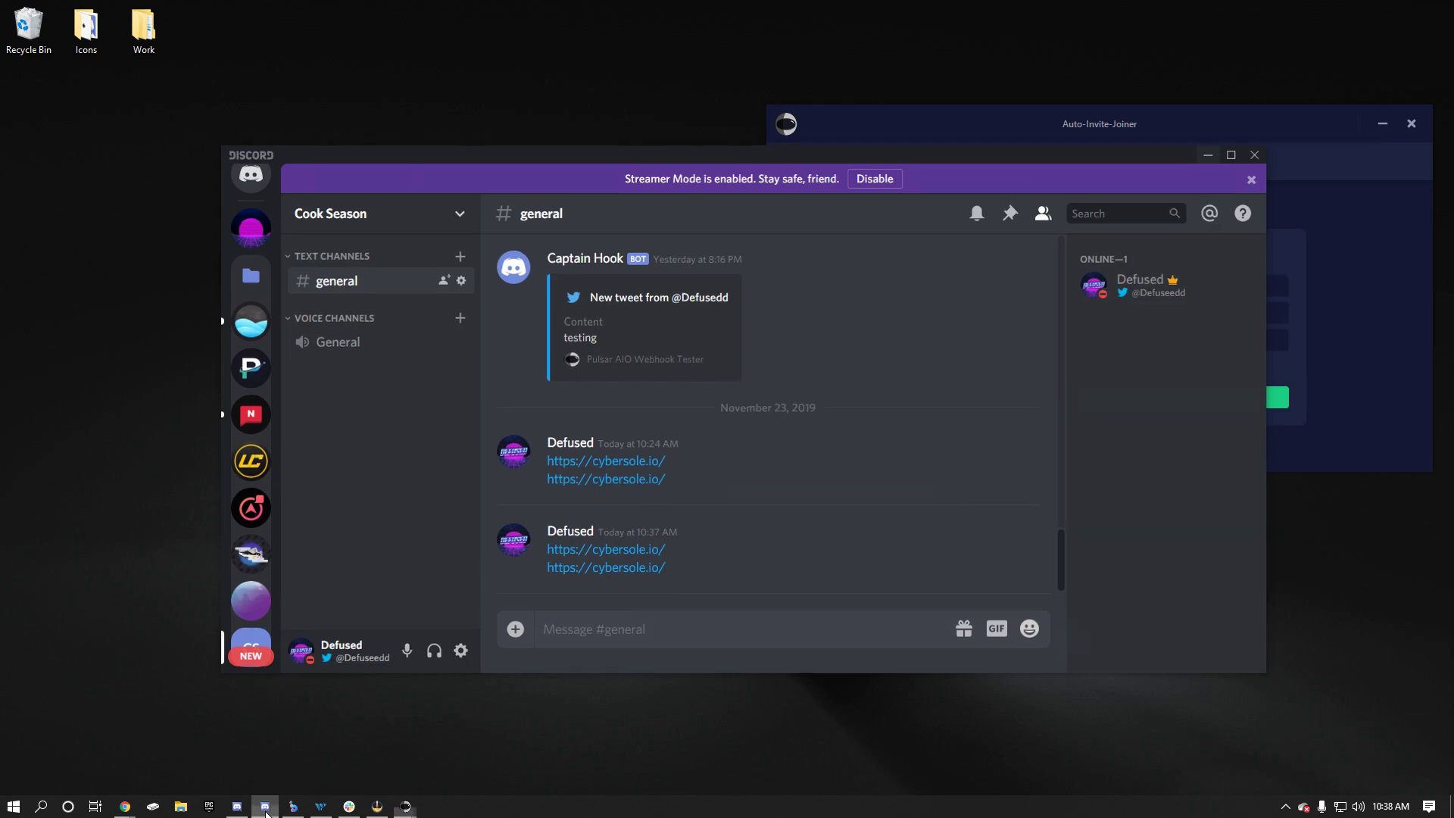
{"action": "left_click", "coordinate": [265, 808]}
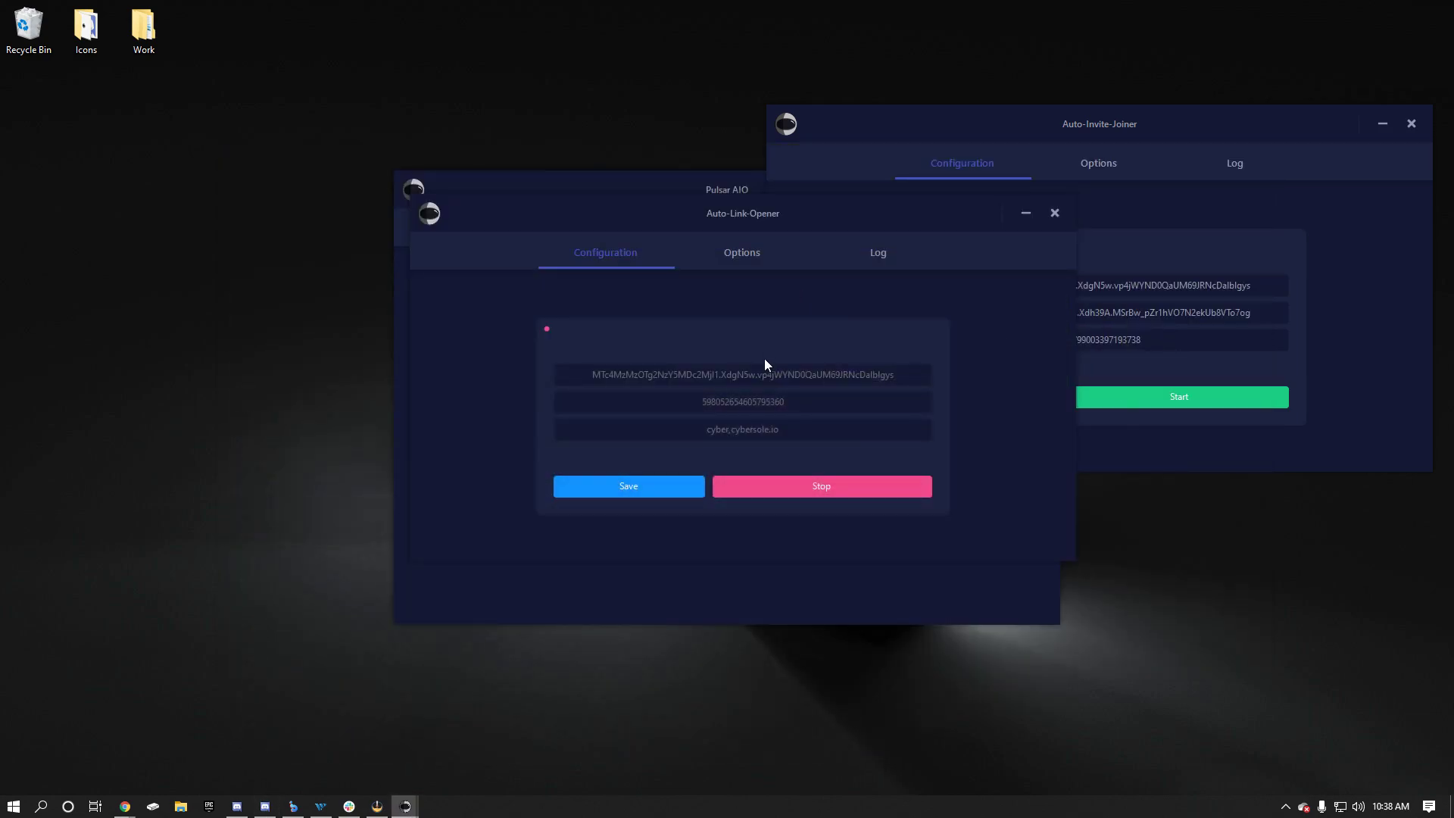
{"action": "left_click", "coordinate": [774, 485]}
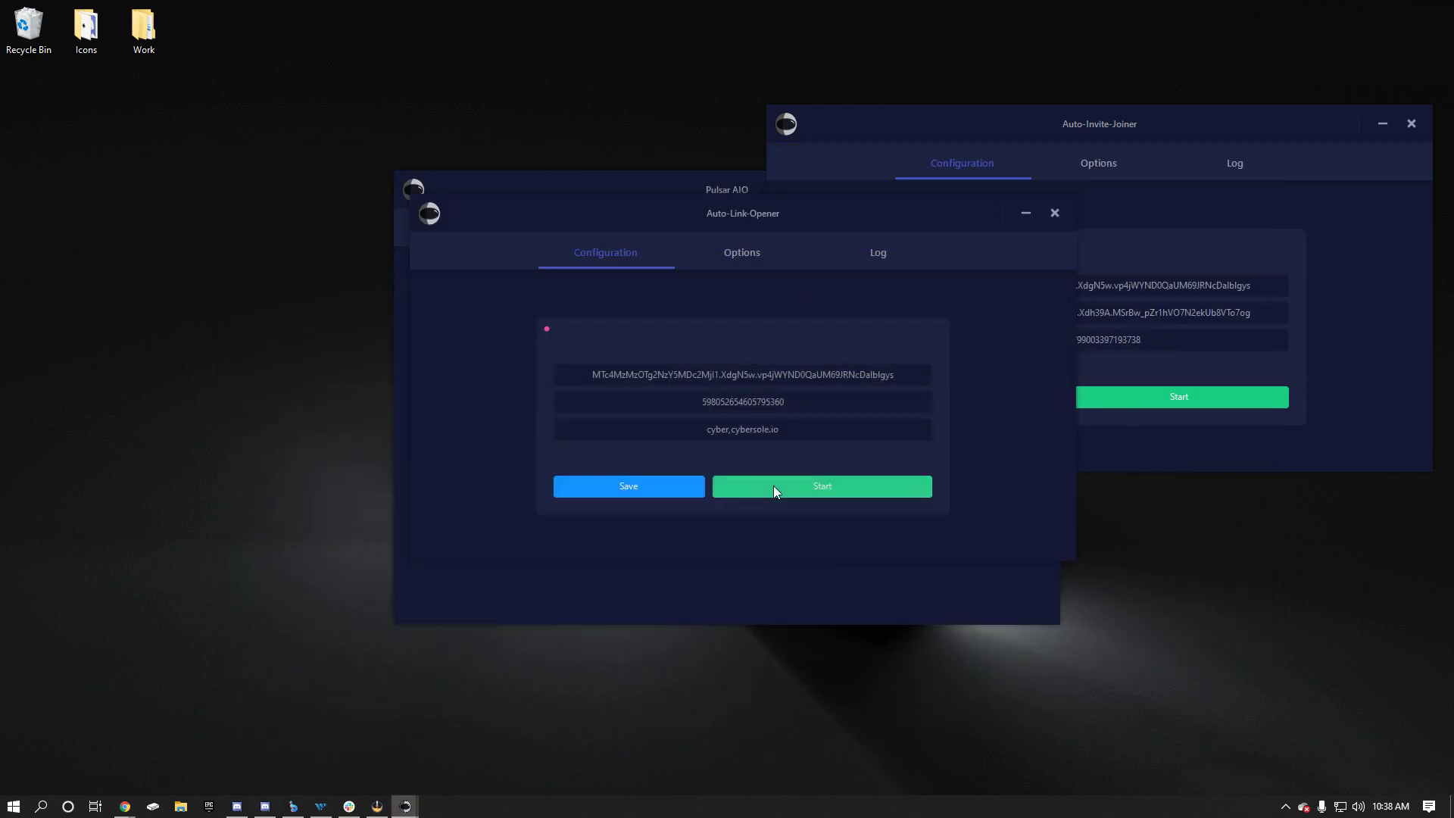
{"action": "left_click", "coordinate": [1053, 213]}
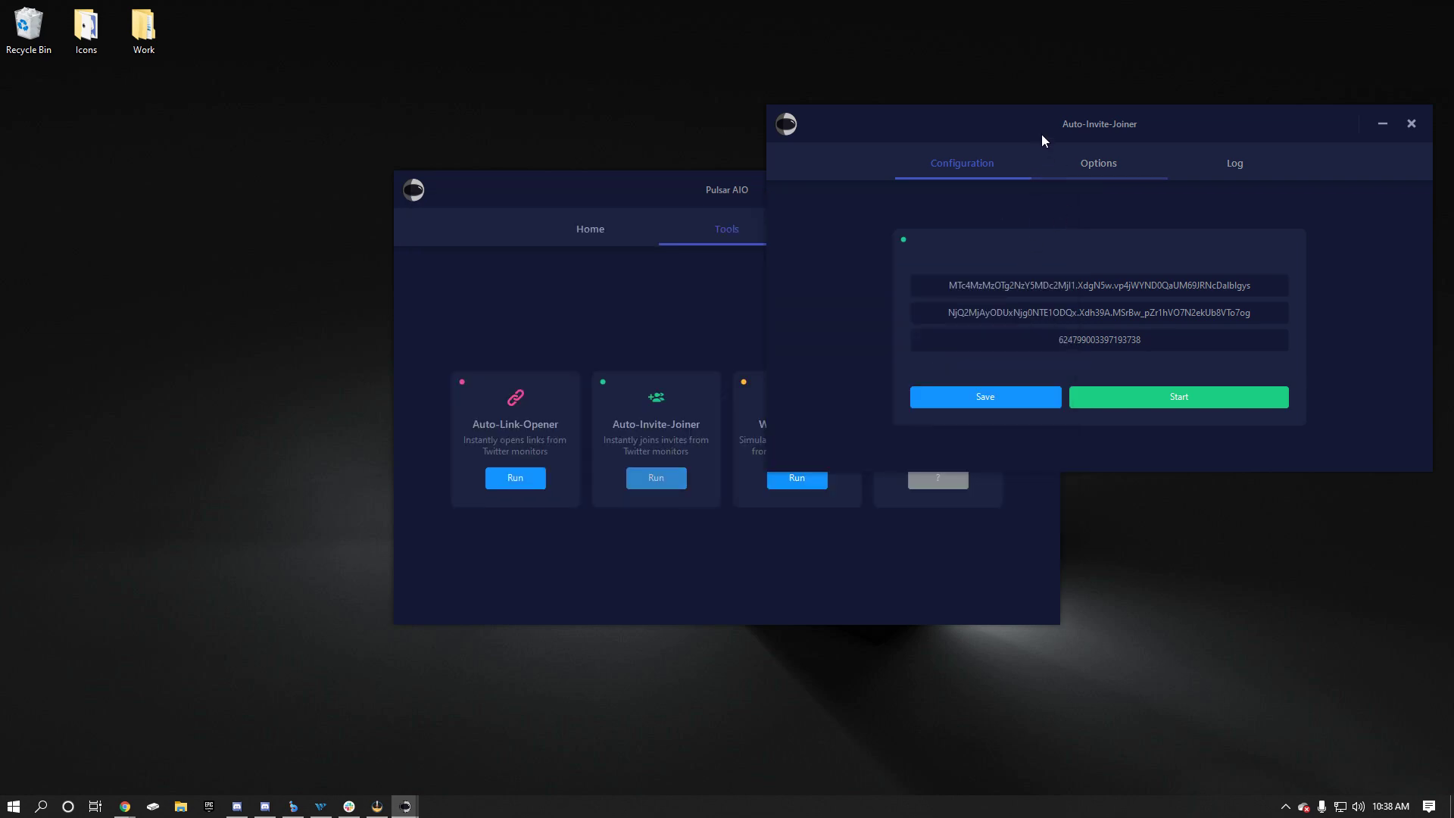
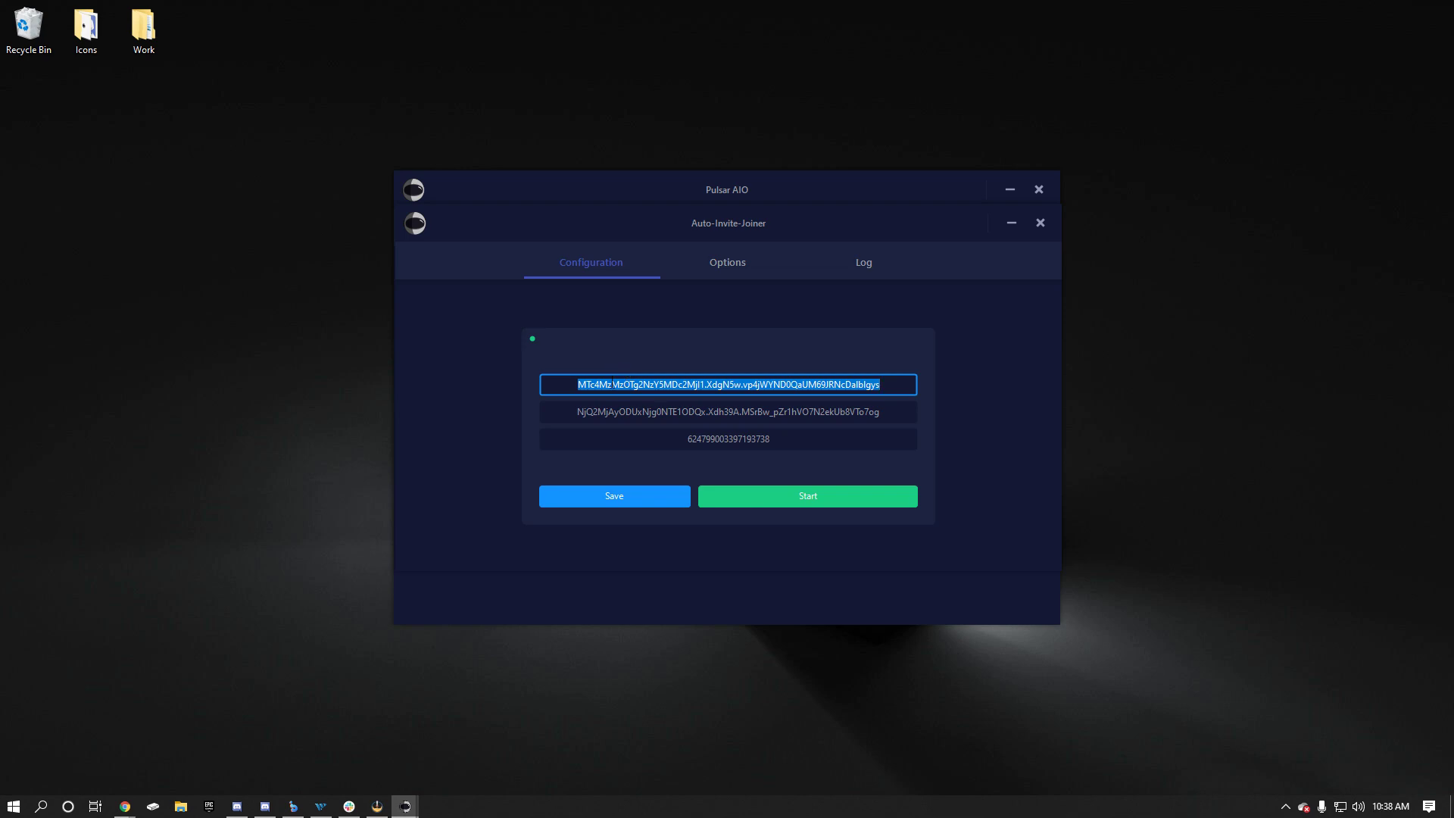
Switch from Pulsar AIO's Auto-Invite-Joiner to Discord using its taskbar icon
{"action": "left_click", "coordinate": [265, 805]}
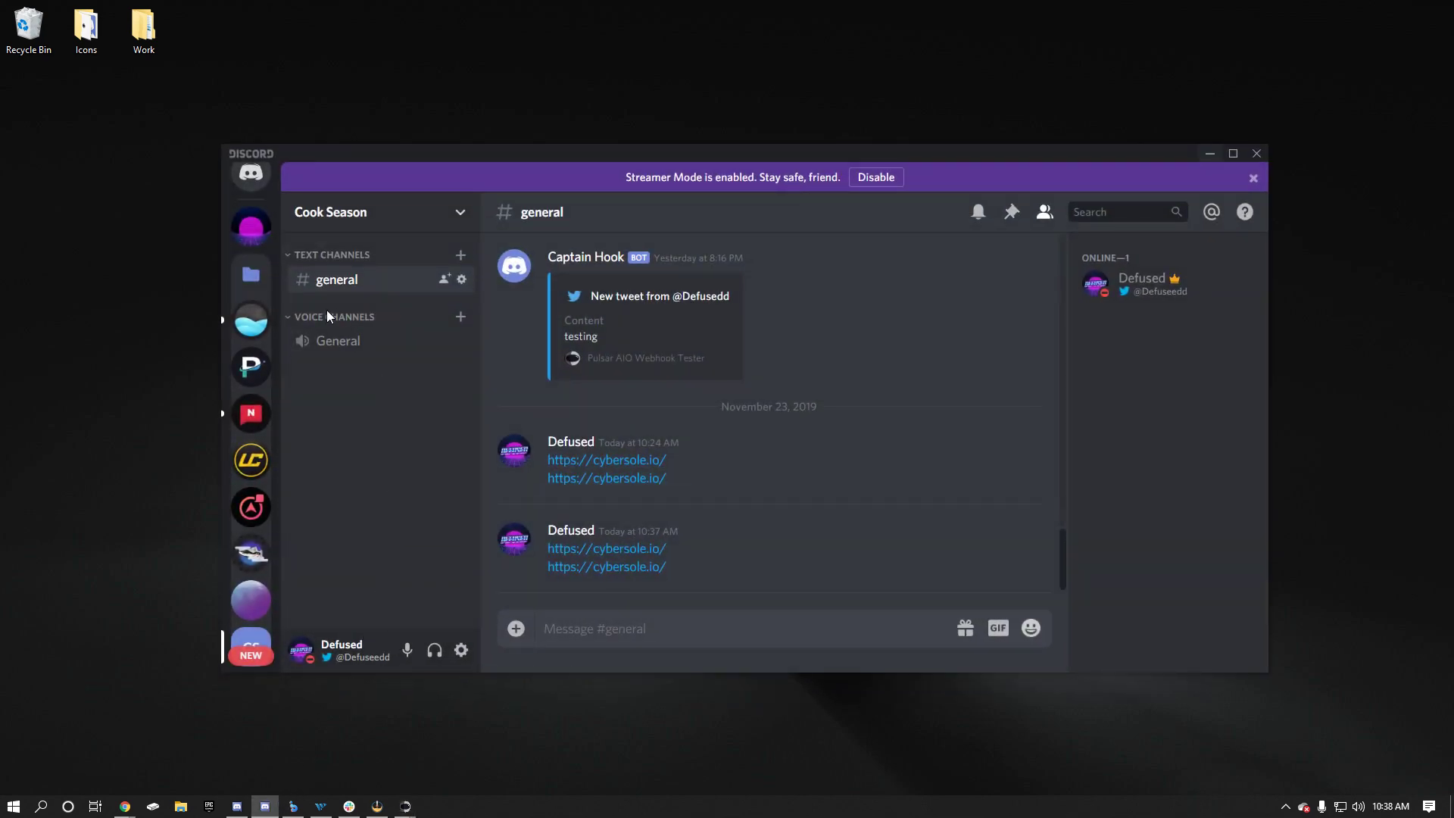
Go to the groupbuys channel in the FlipsIO server and close the Streamer Mode banner
{"action": "left_click", "coordinate": [251, 326]}
{"action": "scroll", "coordinate": [356, 426], "scroll_direction": "down", "scroll_amount": 5}
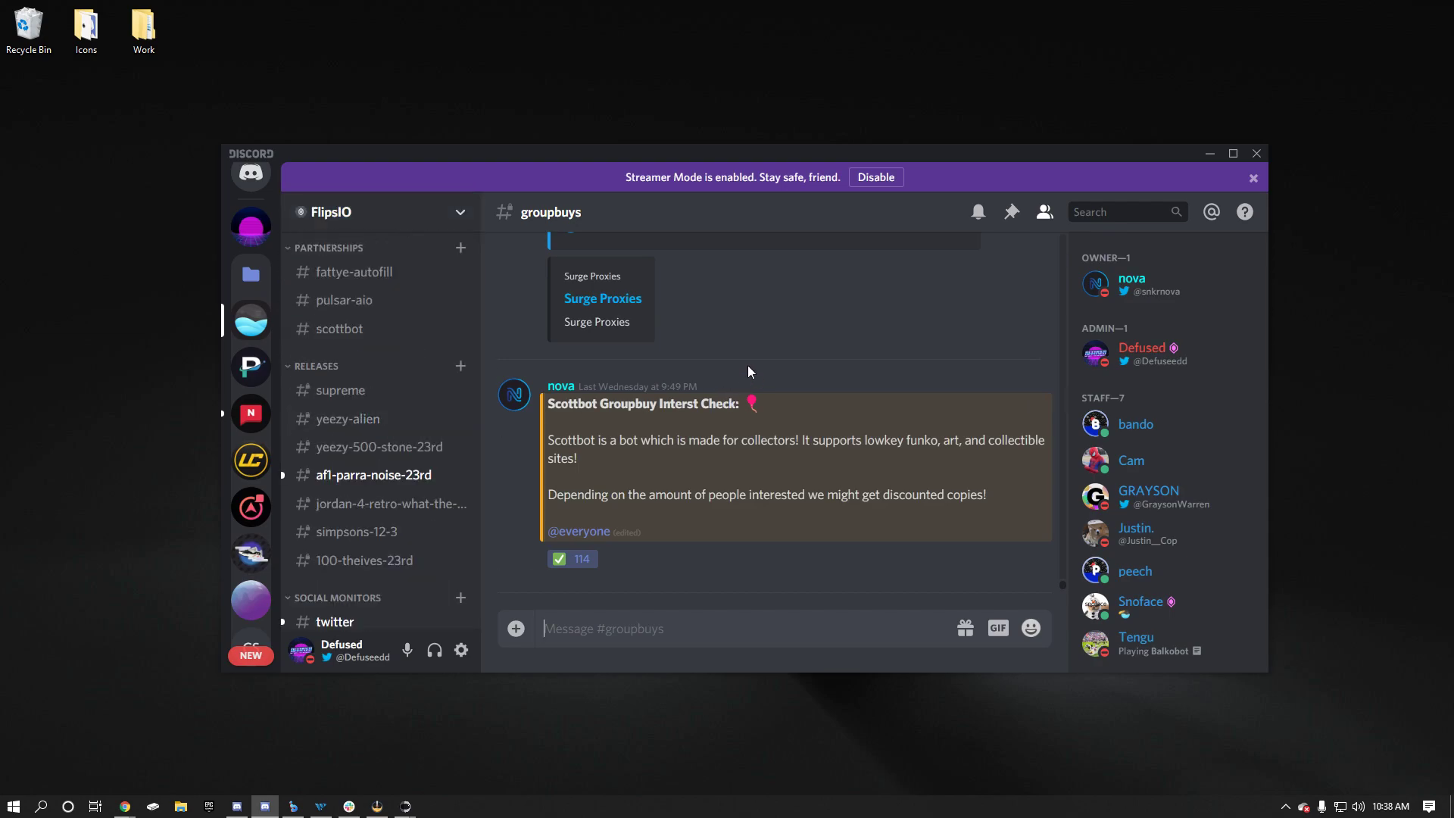
{"action": "scroll", "coordinate": [371, 374], "scroll_direction": "up", "scroll_amount": 5}
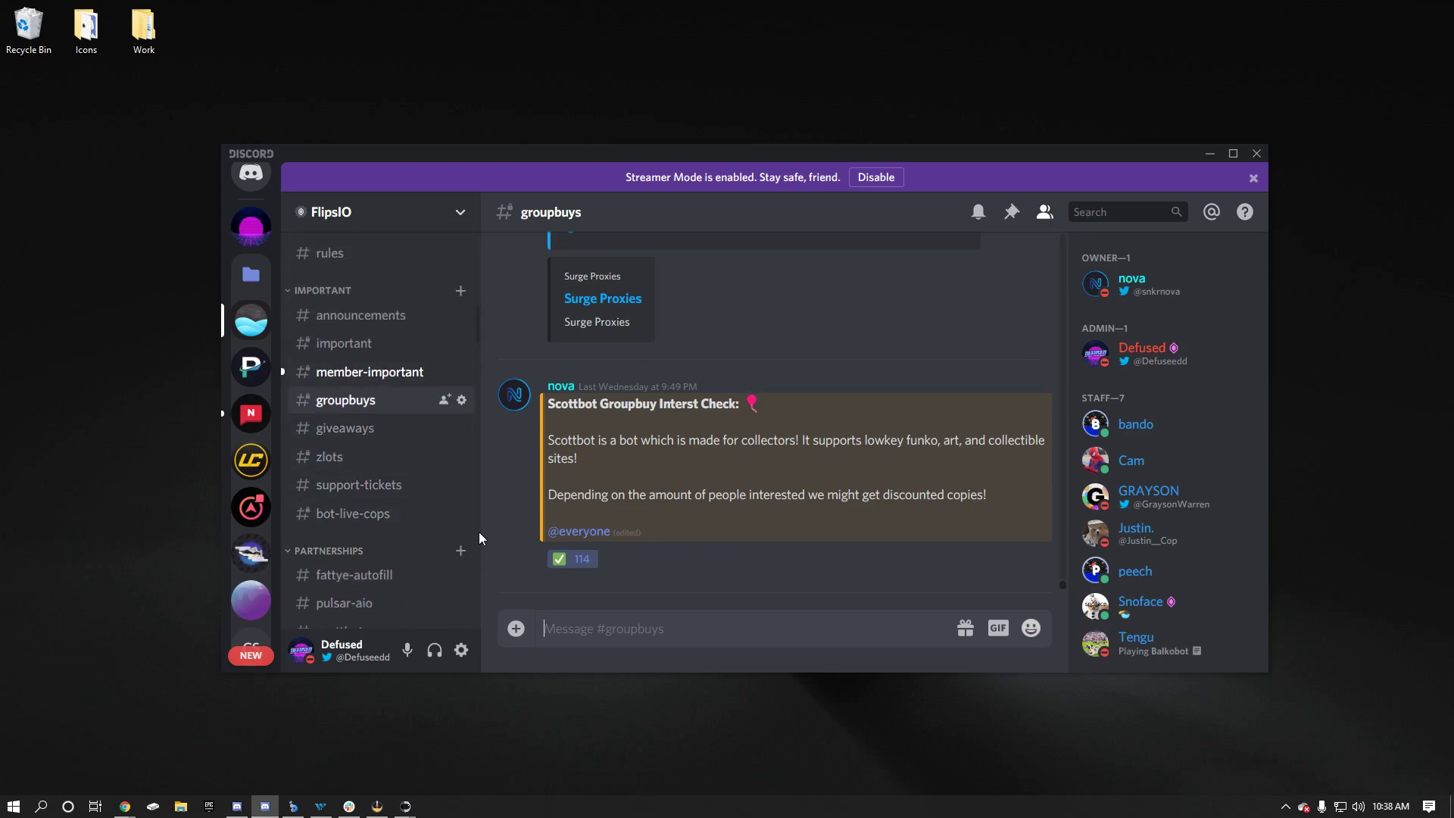
{"action": "left_click", "coordinate": [882, 177]}
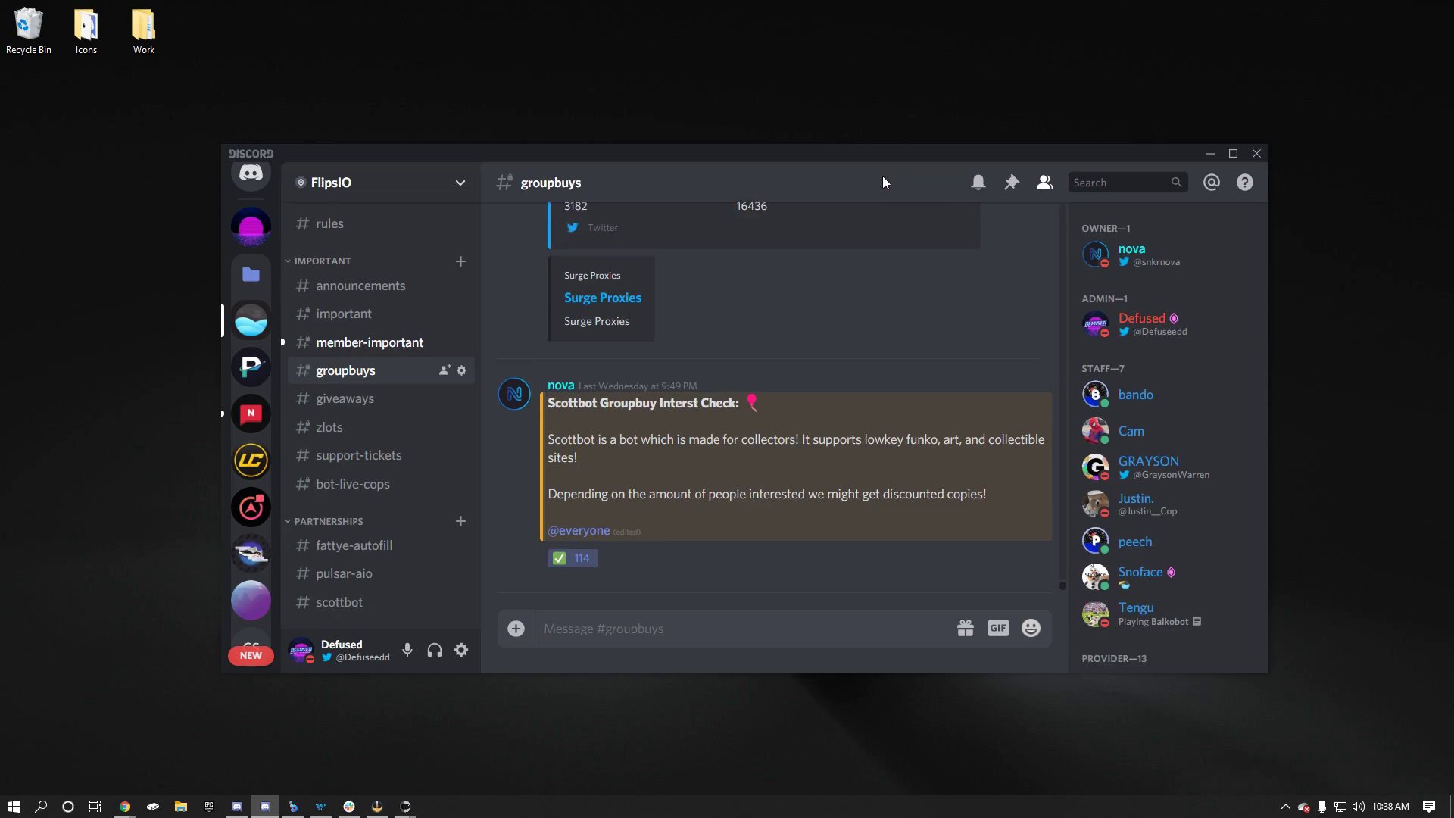
Rearrange Discord beside the Auto-Invite-Joiner window and open the groupbuys channel's options menu
{"action": "left_click_drag", "start_coordinate": [1115, 153], "coordinate": [1149, 461]}
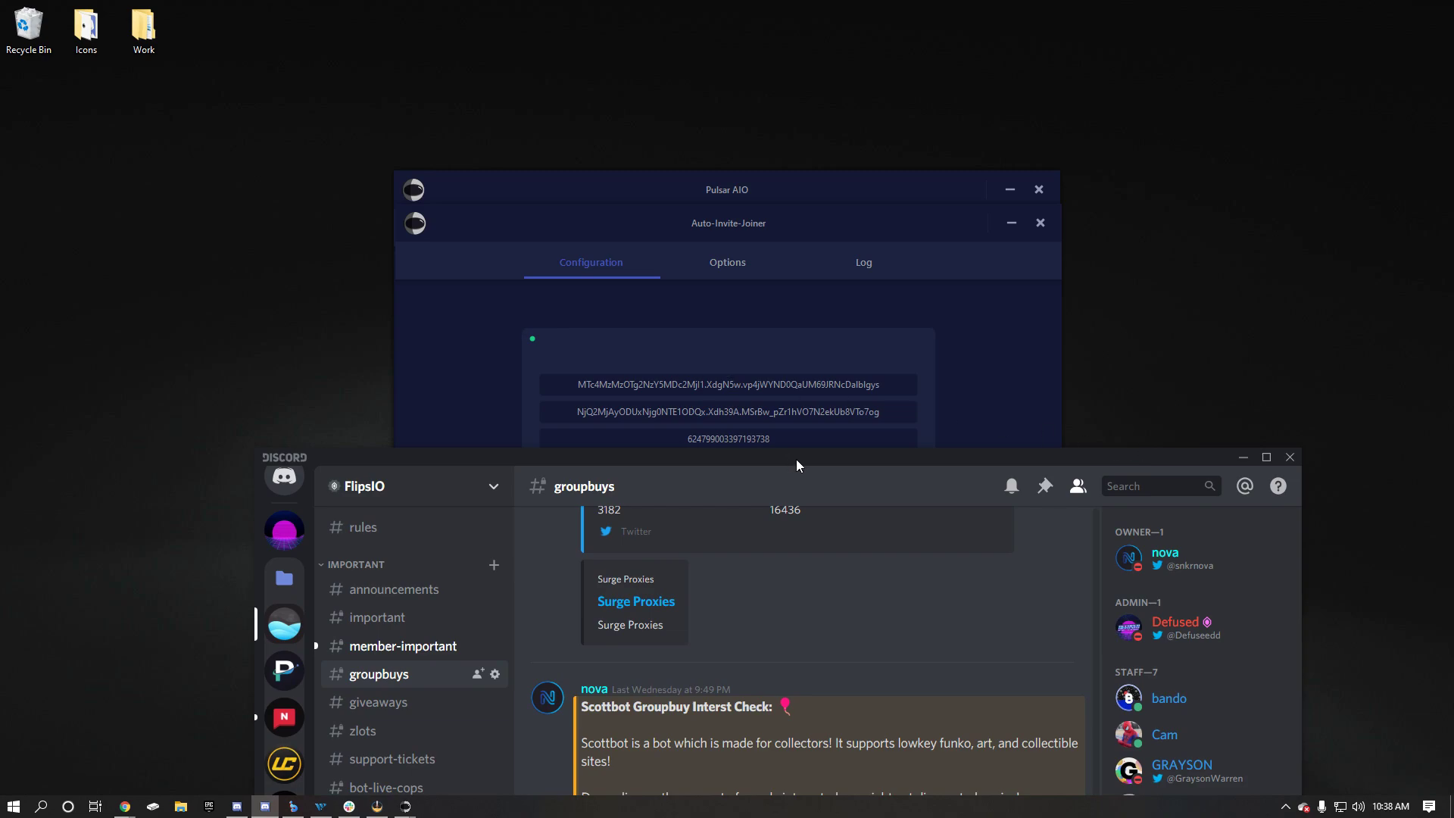
{"action": "left_click_drag", "start_coordinate": [796, 459], "coordinate": [812, 252]}
{"action": "right_click", "coordinate": [428, 473]}
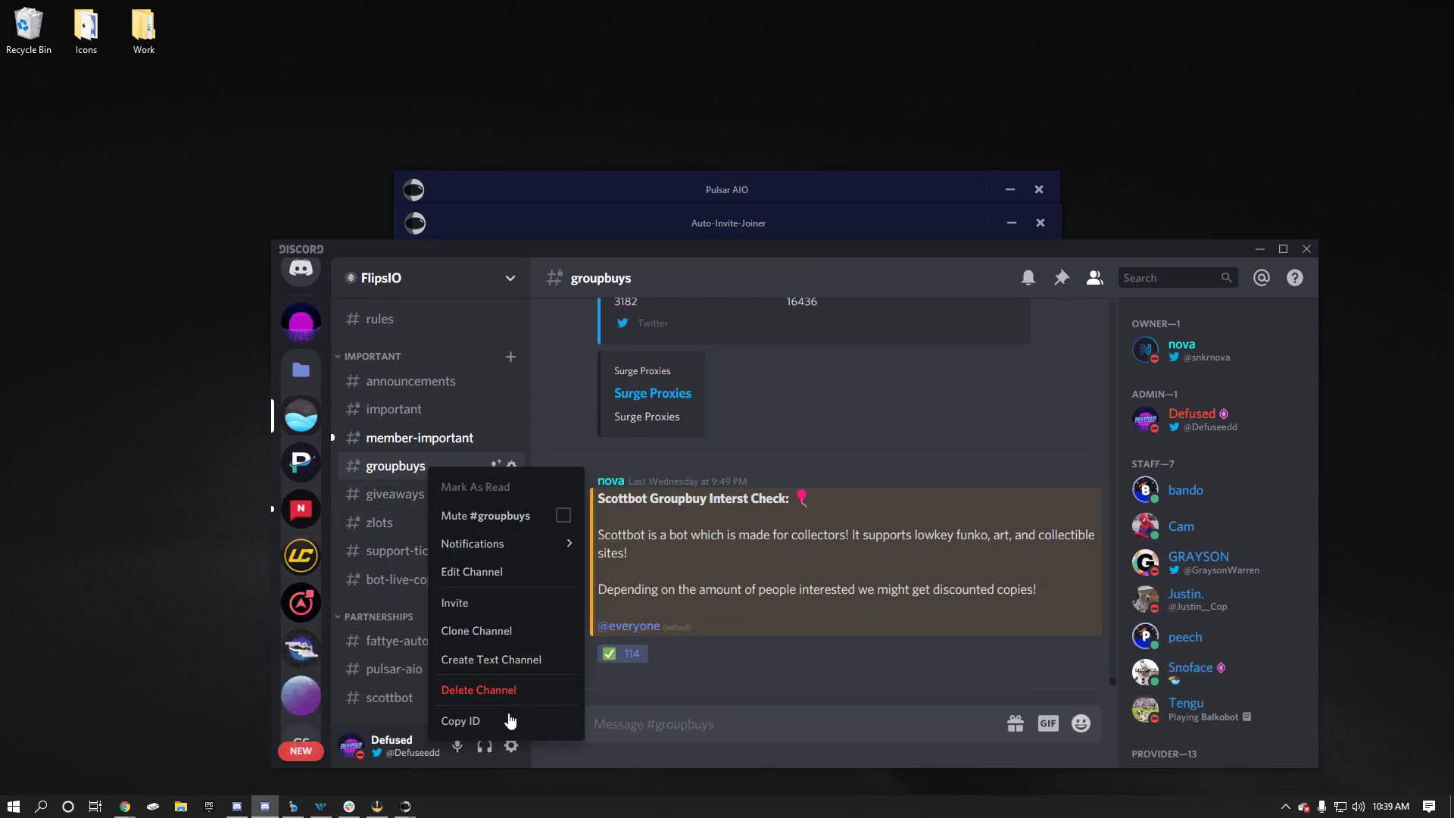
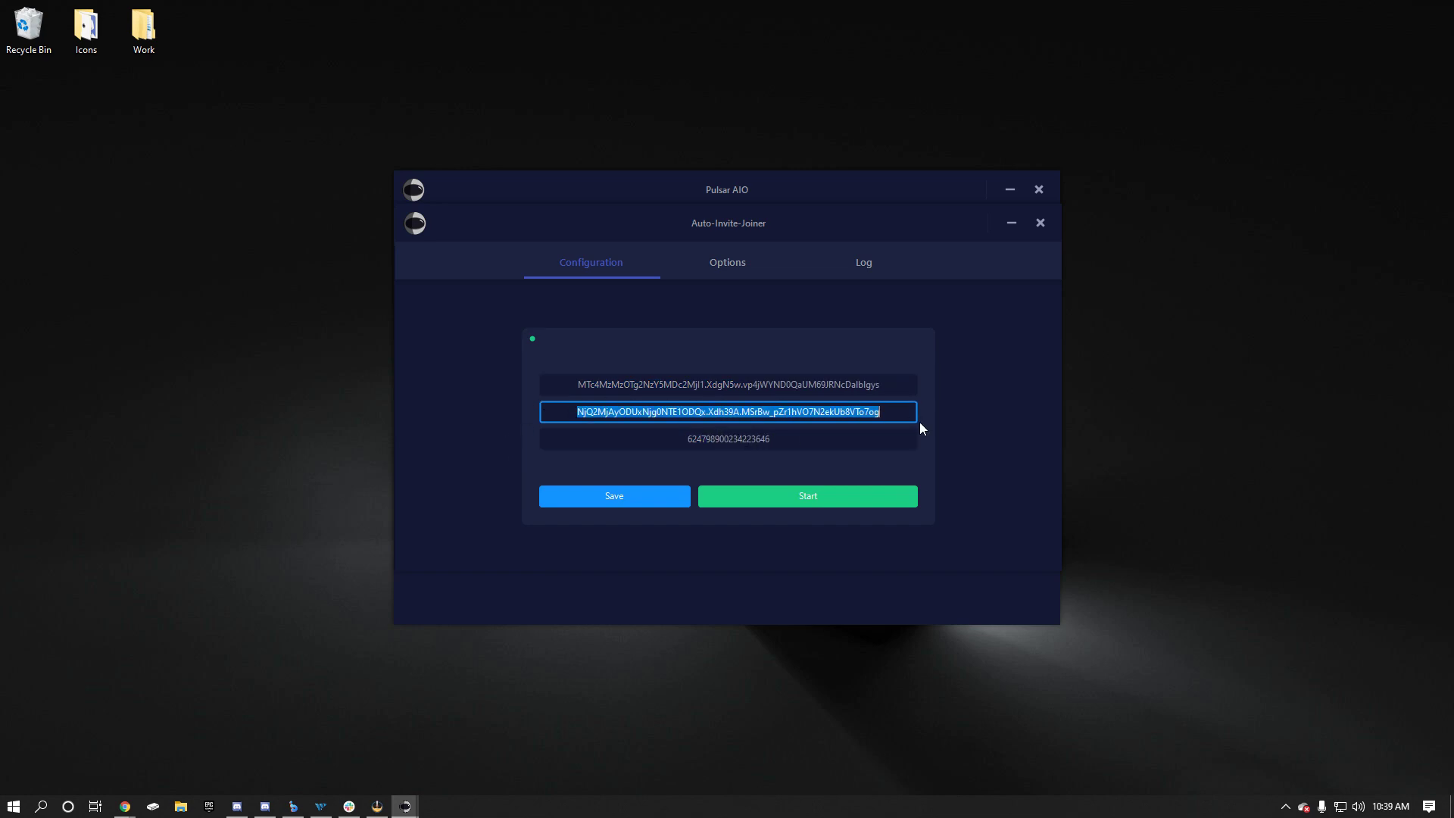
{"action": "left_click", "coordinate": [264, 807]}
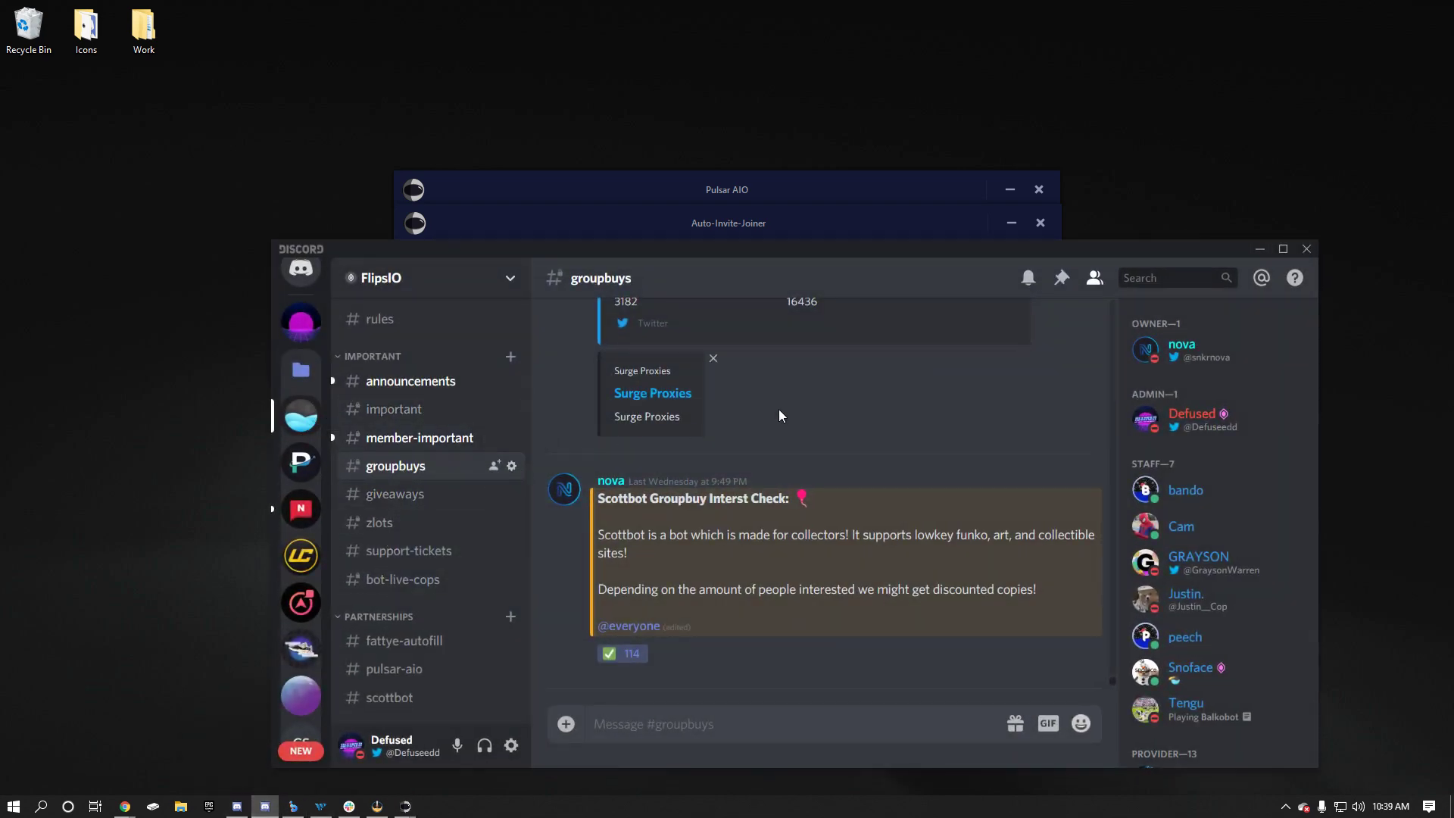
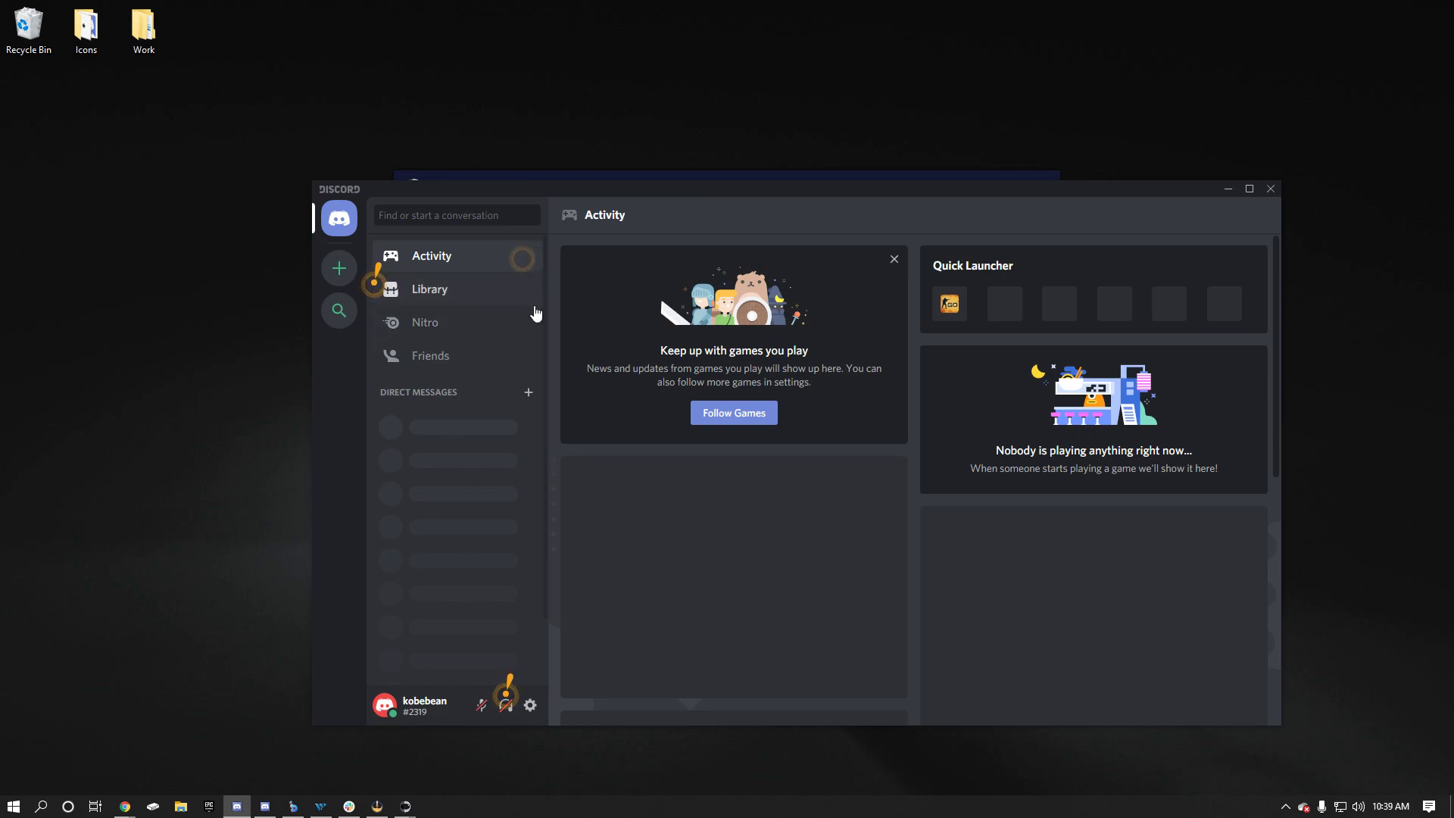
Open DevTools beside Discord, filter the Network panel to 'science', and reload the client
{"action": "left_click_drag", "start_coordinate": [626, 191], "coordinate": [586, 190]}
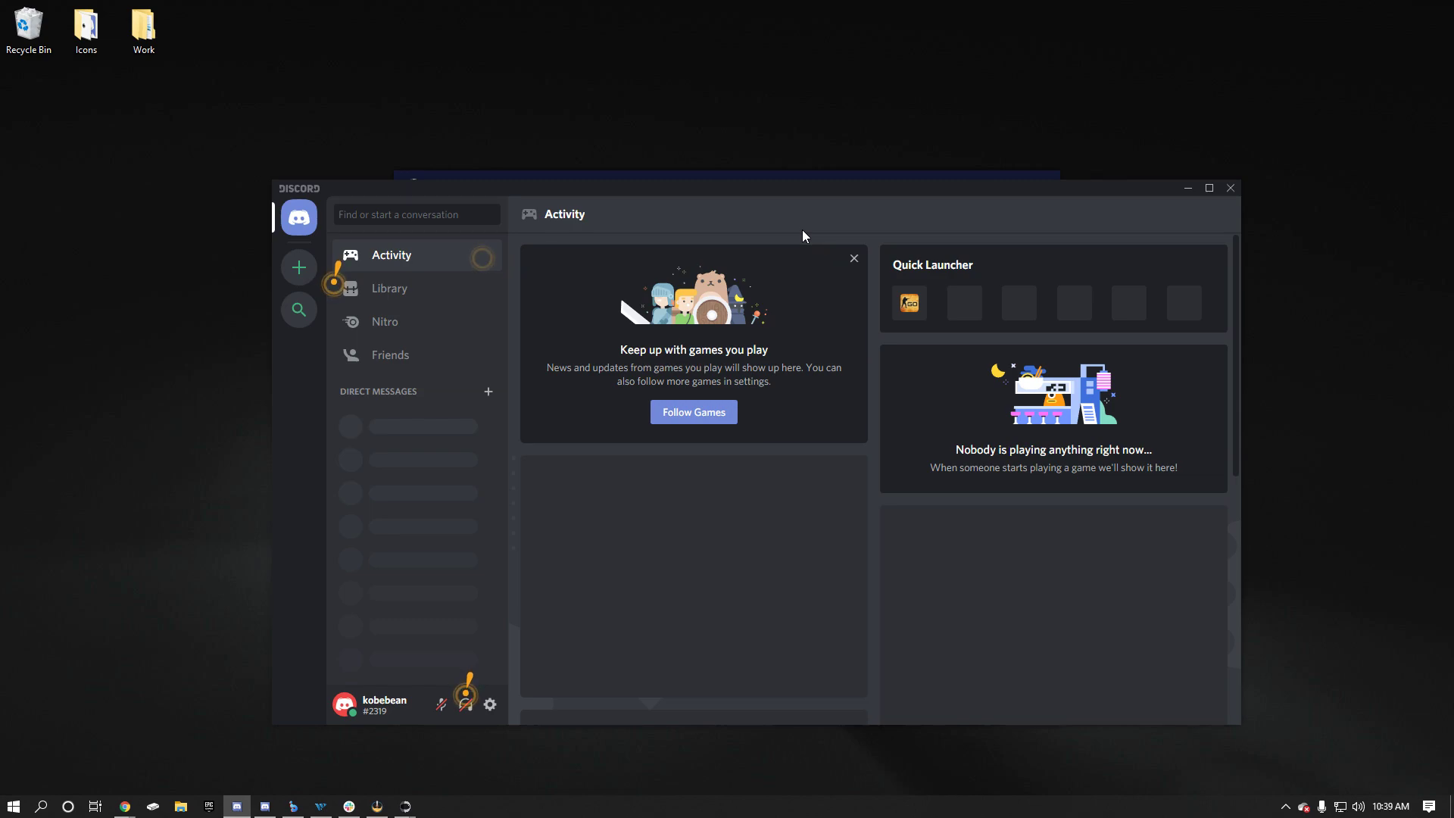
{"action": "key", "text": "ctrl+shift+i"}
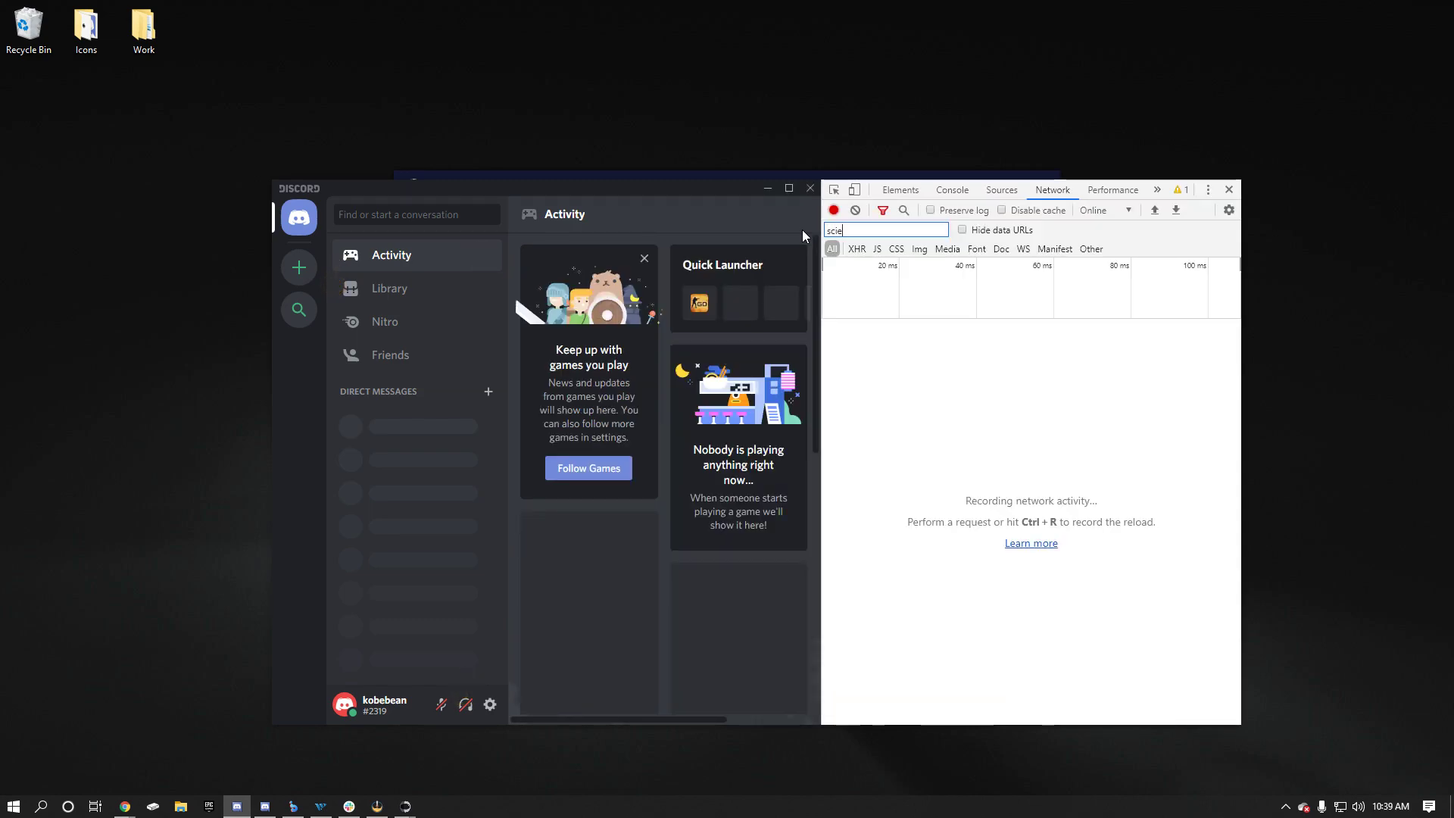
{"action": "type", "text": "science"}
{"action": "key", "text": "ctrl+r"}
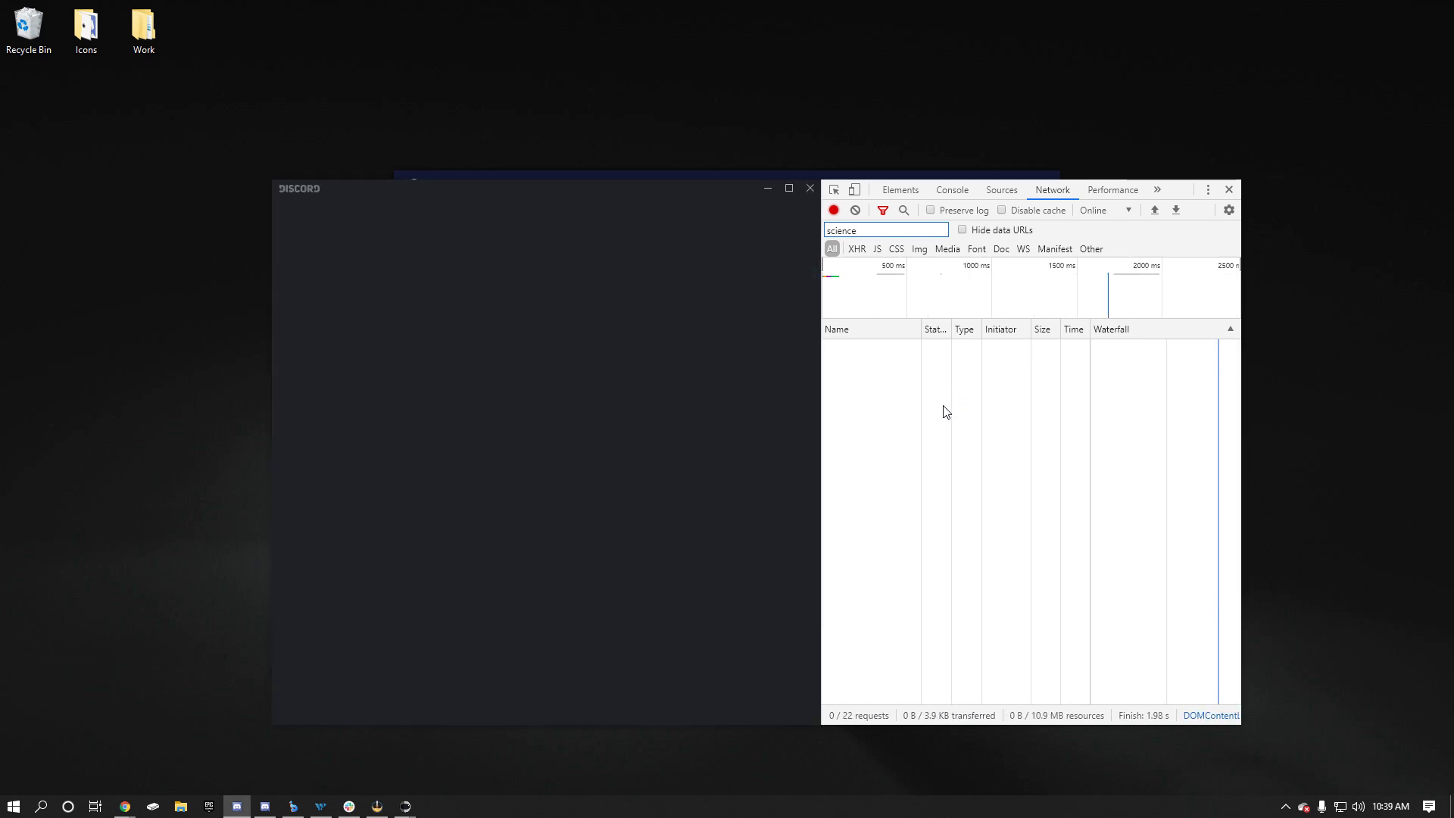
Open the first 'science' request's headers and select the authorization header value under Request Headers
{"action": "left_click", "coordinate": [860, 348]}
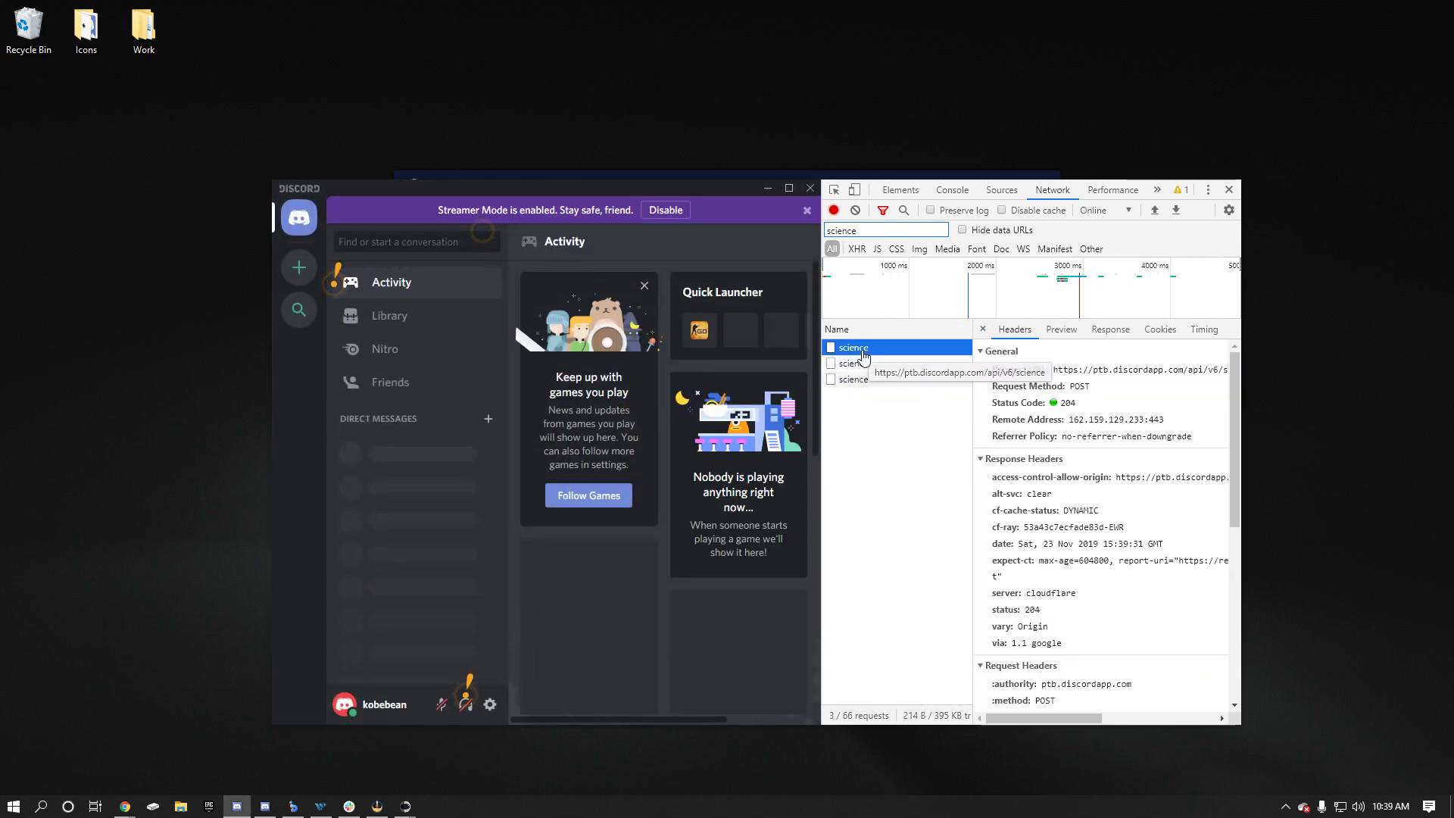
{"action": "scroll", "coordinate": [1115, 546], "scroll_direction": "down", "scroll_amount": 5}
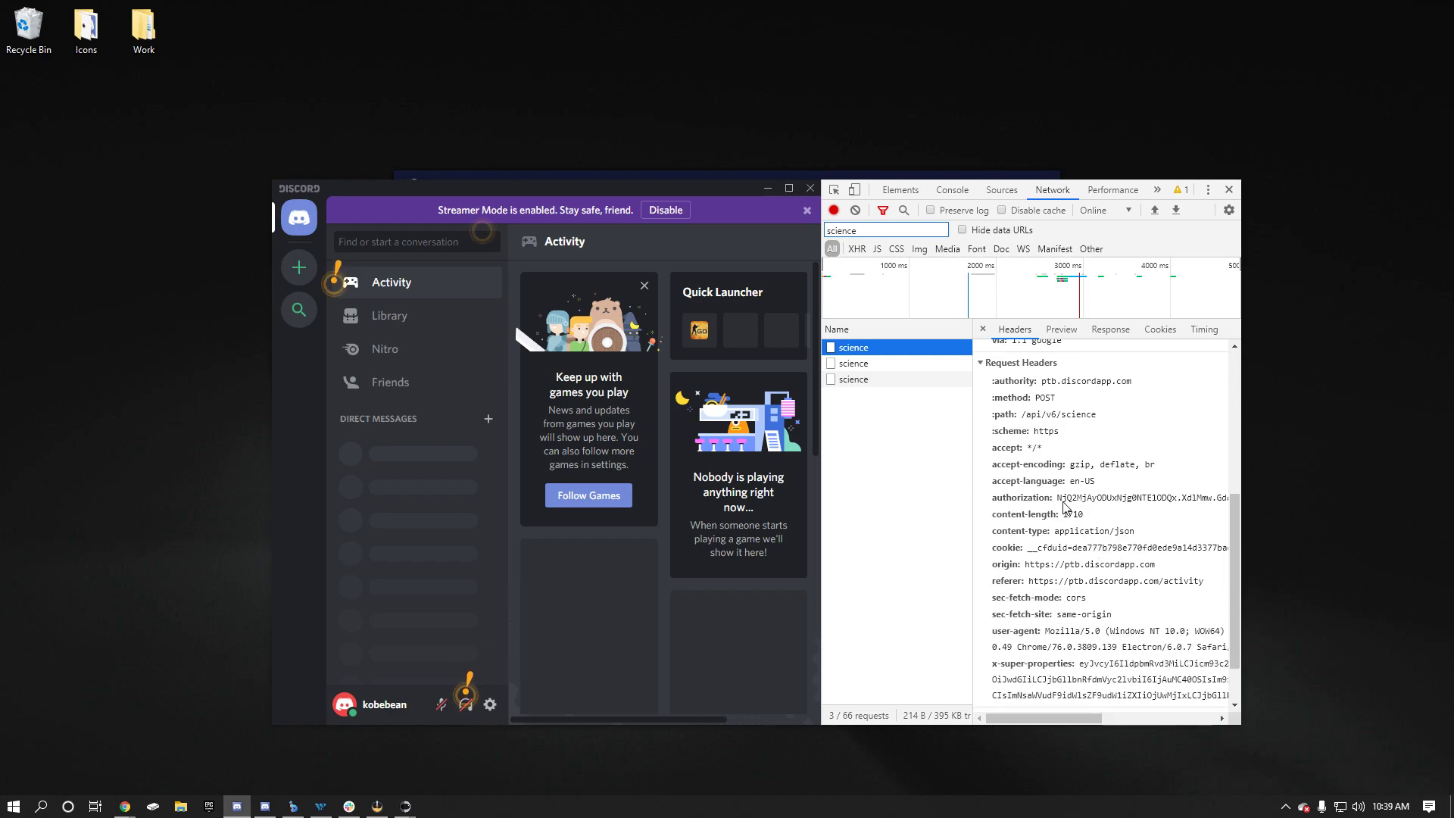
{"action": "left_click", "coordinate": [1070, 504]}
{"action": "left_click_drag", "start_coordinate": [1070, 504], "coordinate": [1257, 504]}
{"action": "left_click", "coordinate": [1157, 510]}
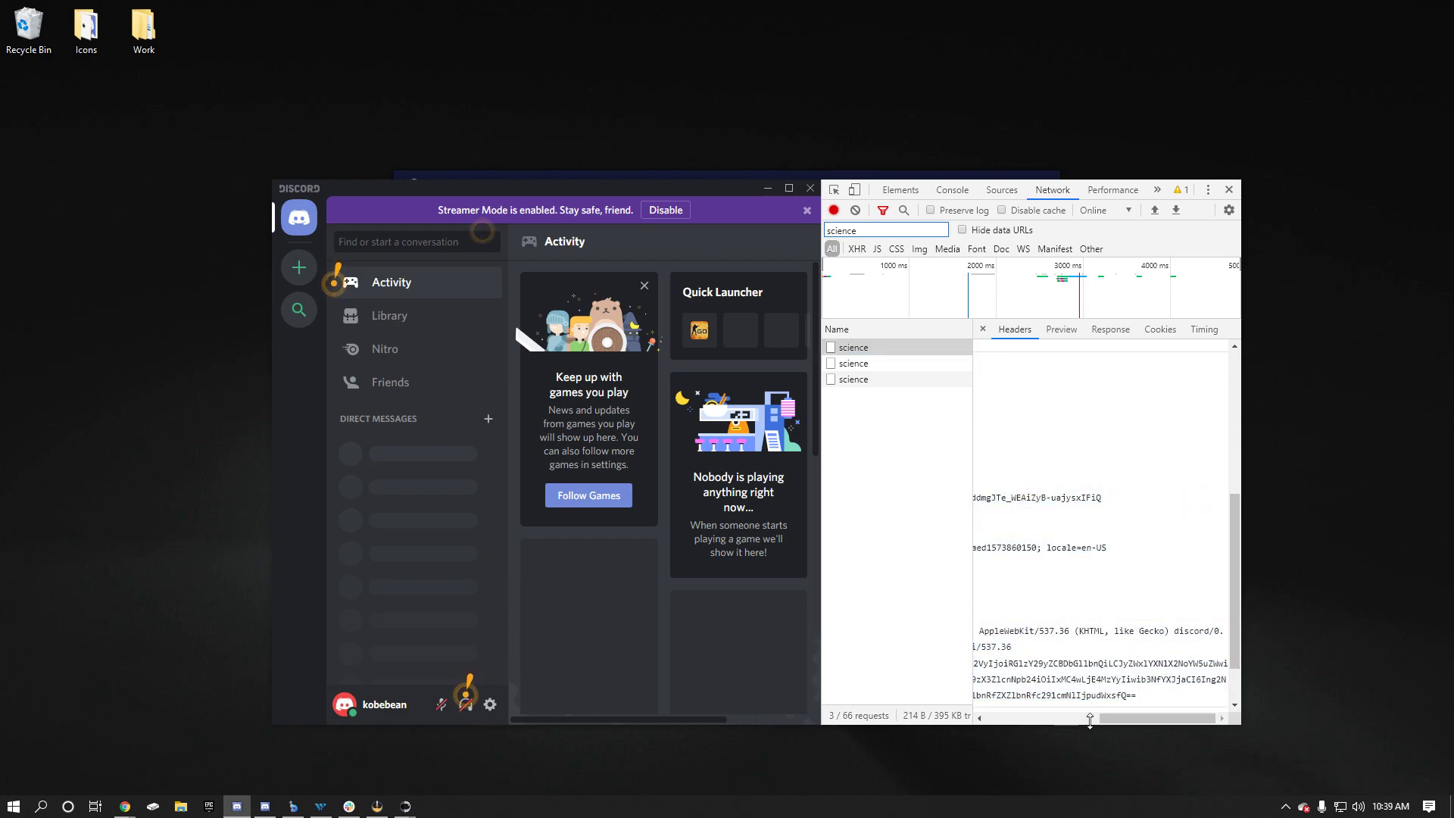
{"action": "left_click_drag", "start_coordinate": [1110, 726], "coordinate": [1020, 725]}
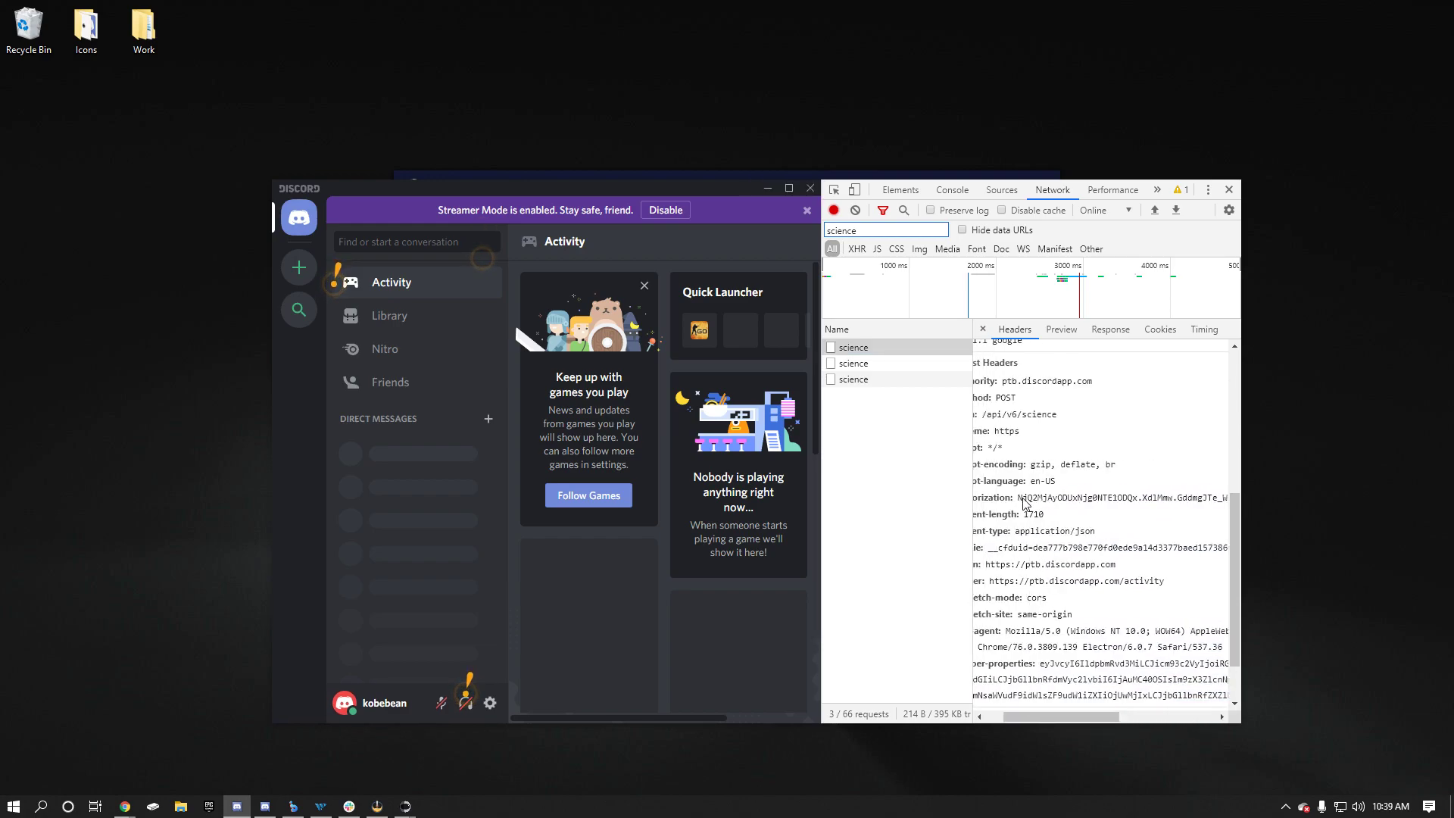
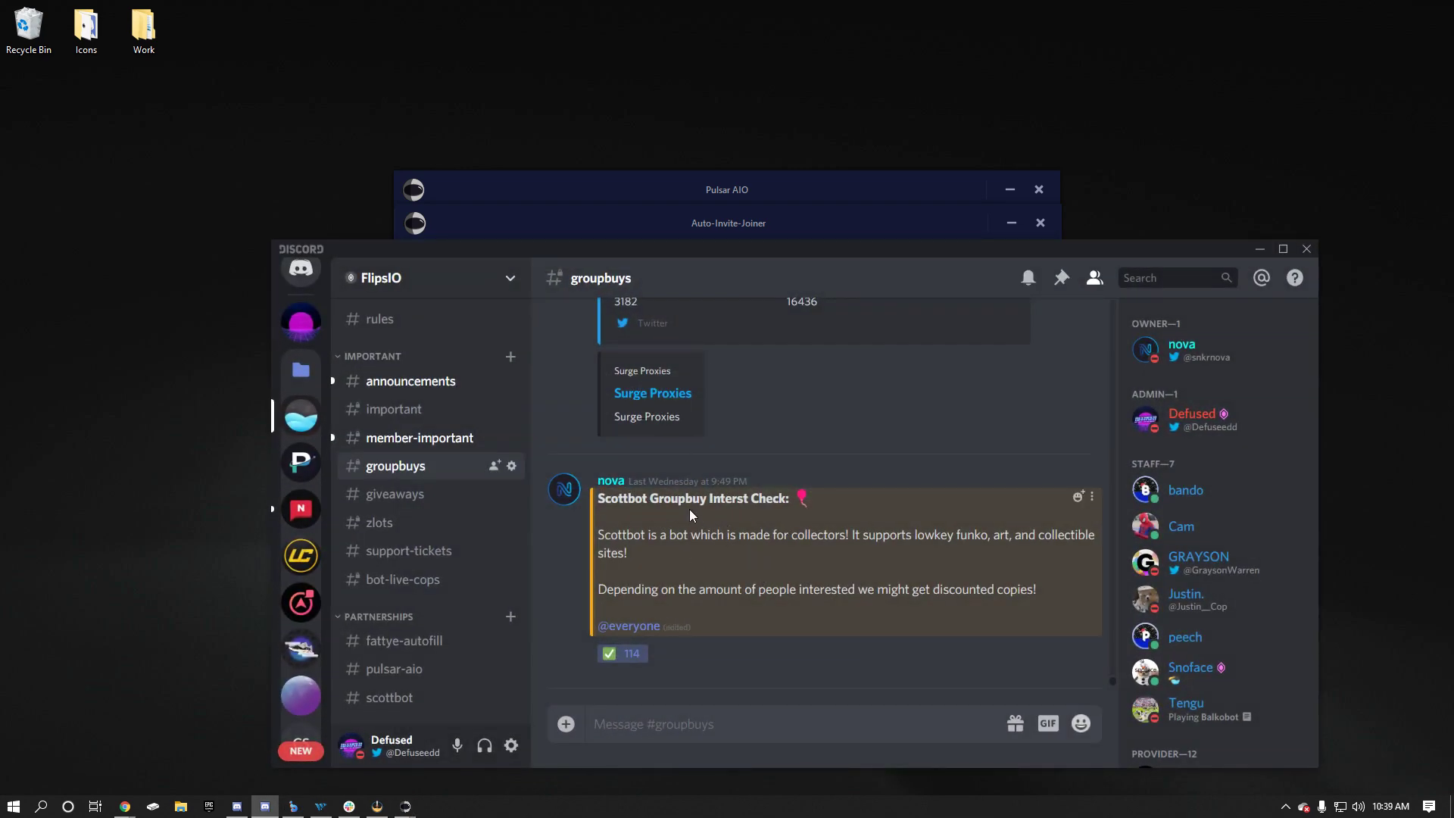
Disable Streamer Mode on the second account's Discord window, then minimize that window
{"action": "left_click", "coordinate": [239, 805]}
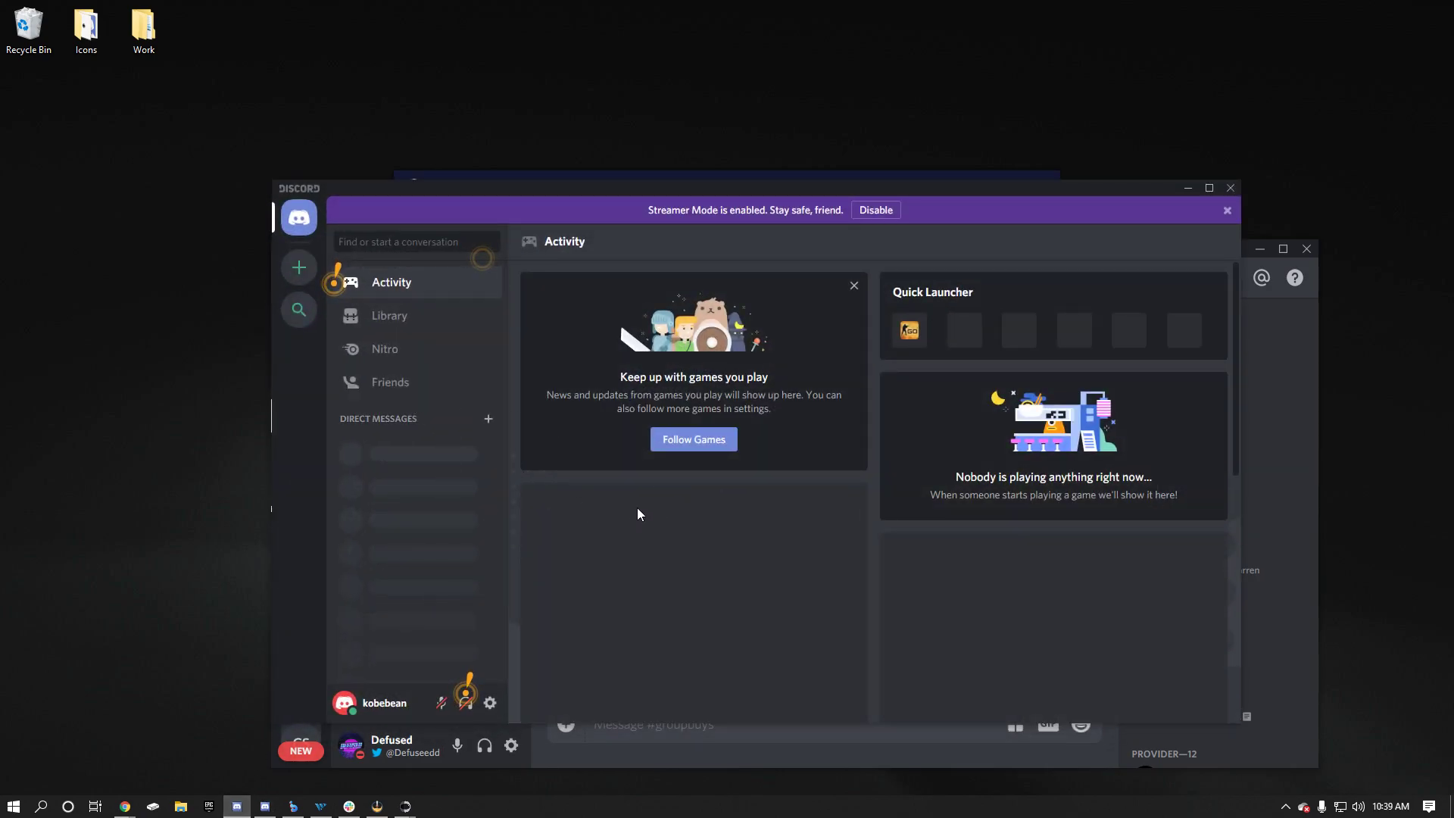
{"action": "left_click", "coordinate": [877, 210]}
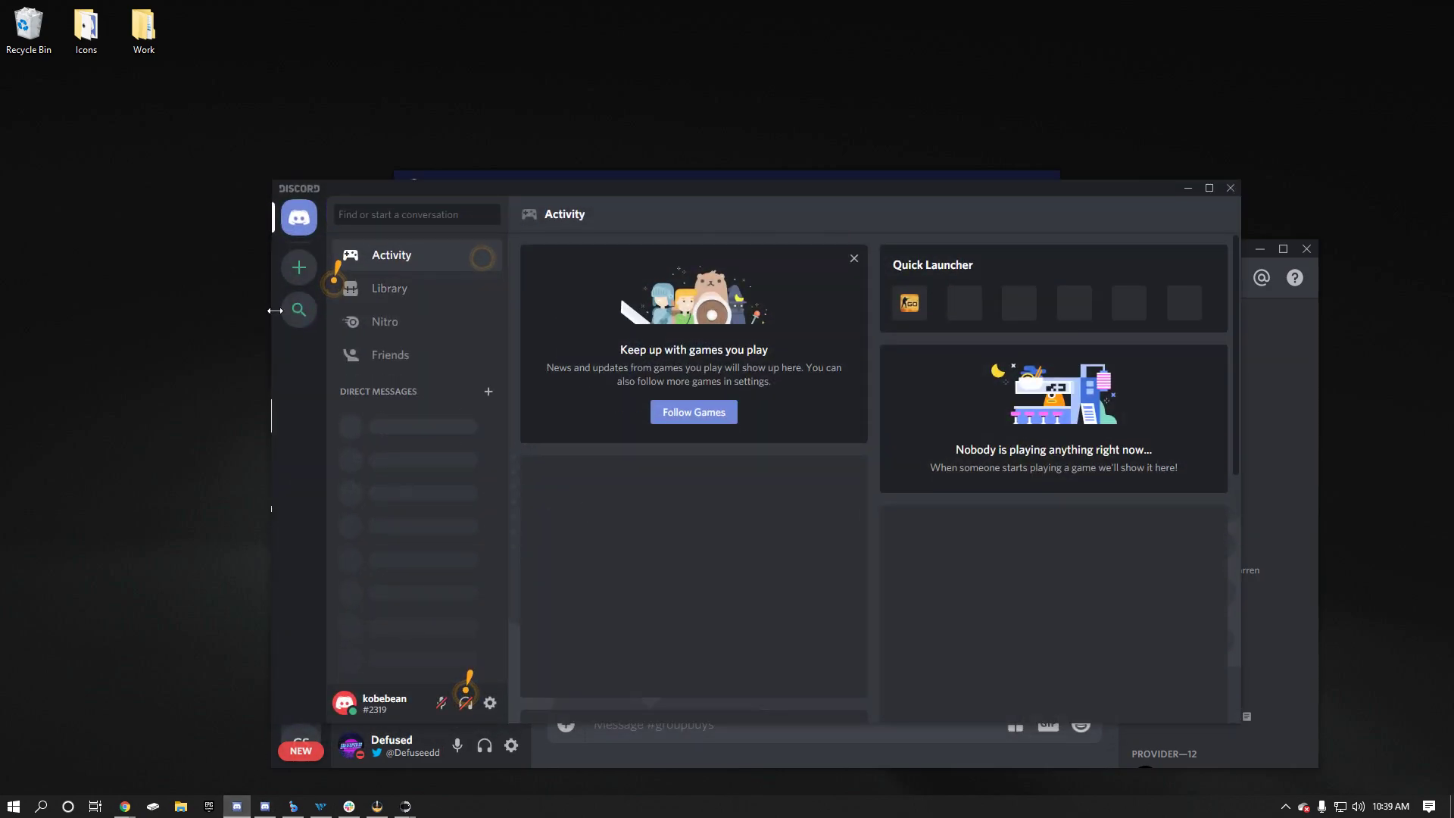
{"action": "left_click", "coordinate": [1188, 188]}
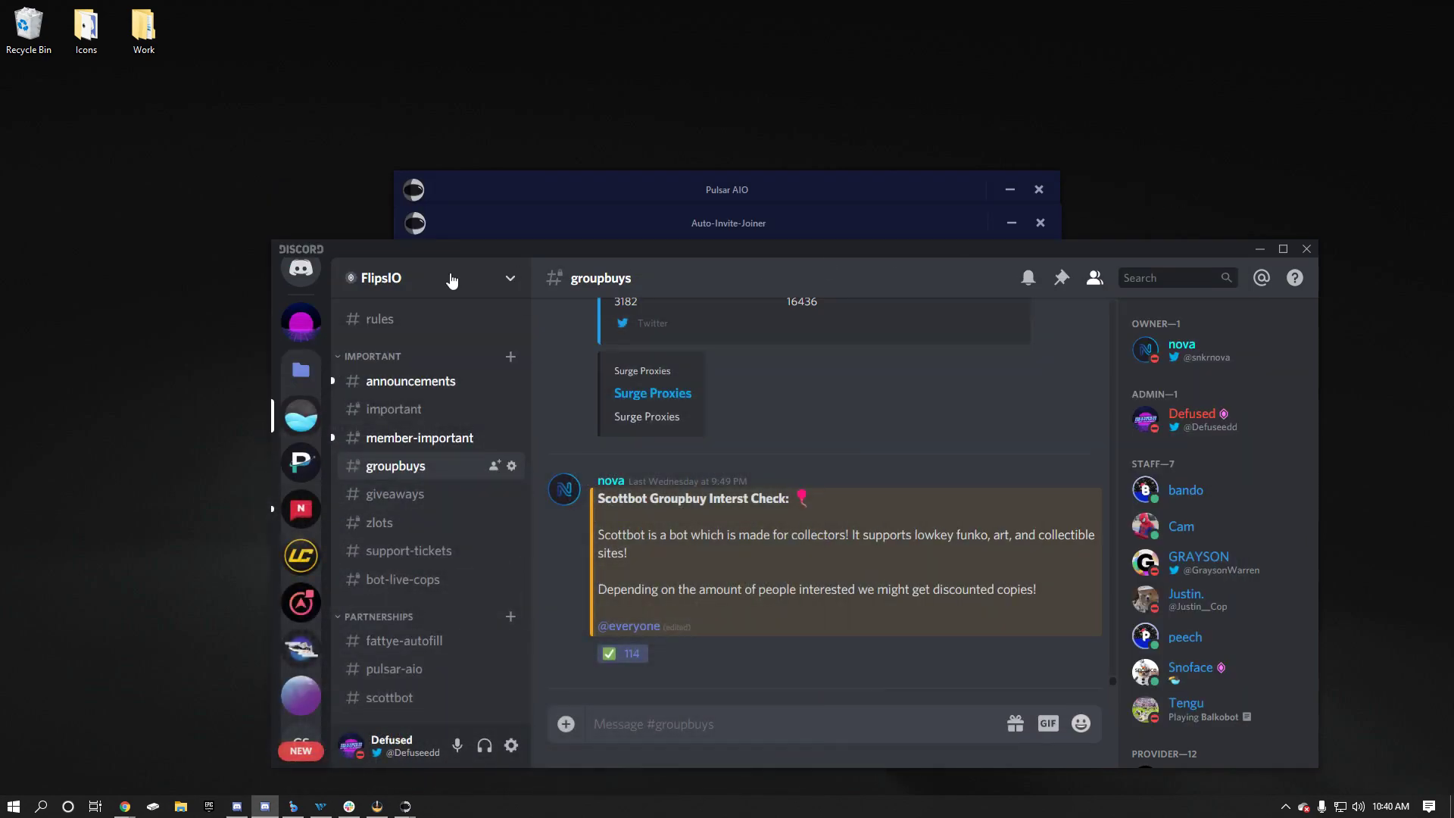
Bring the Auto-Invite-Joiner configuration forward and select the entire second token value
{"action": "left_click", "coordinate": [664, 224]}
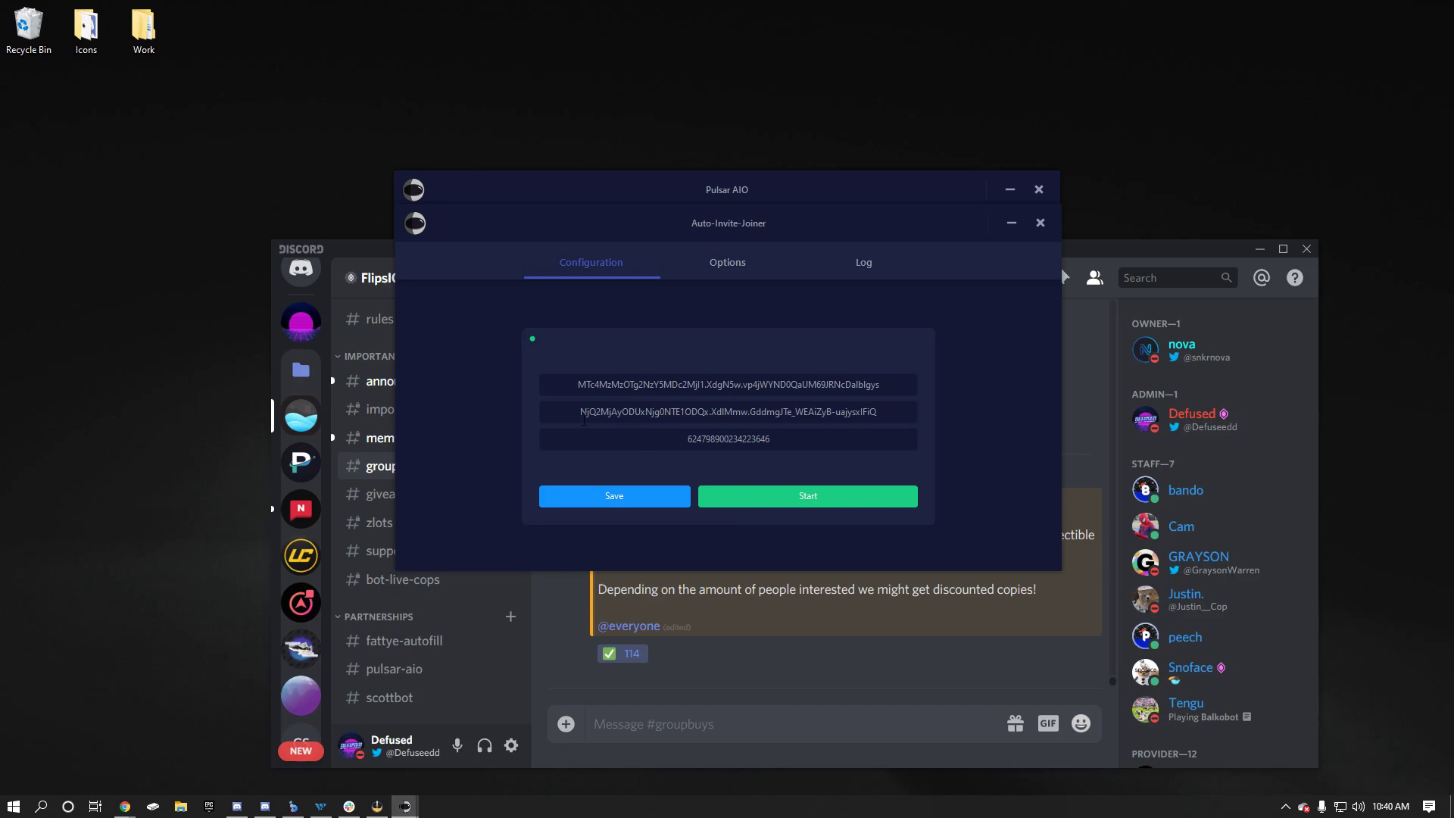
{"action": "triple_click", "coordinate": [590, 419]}
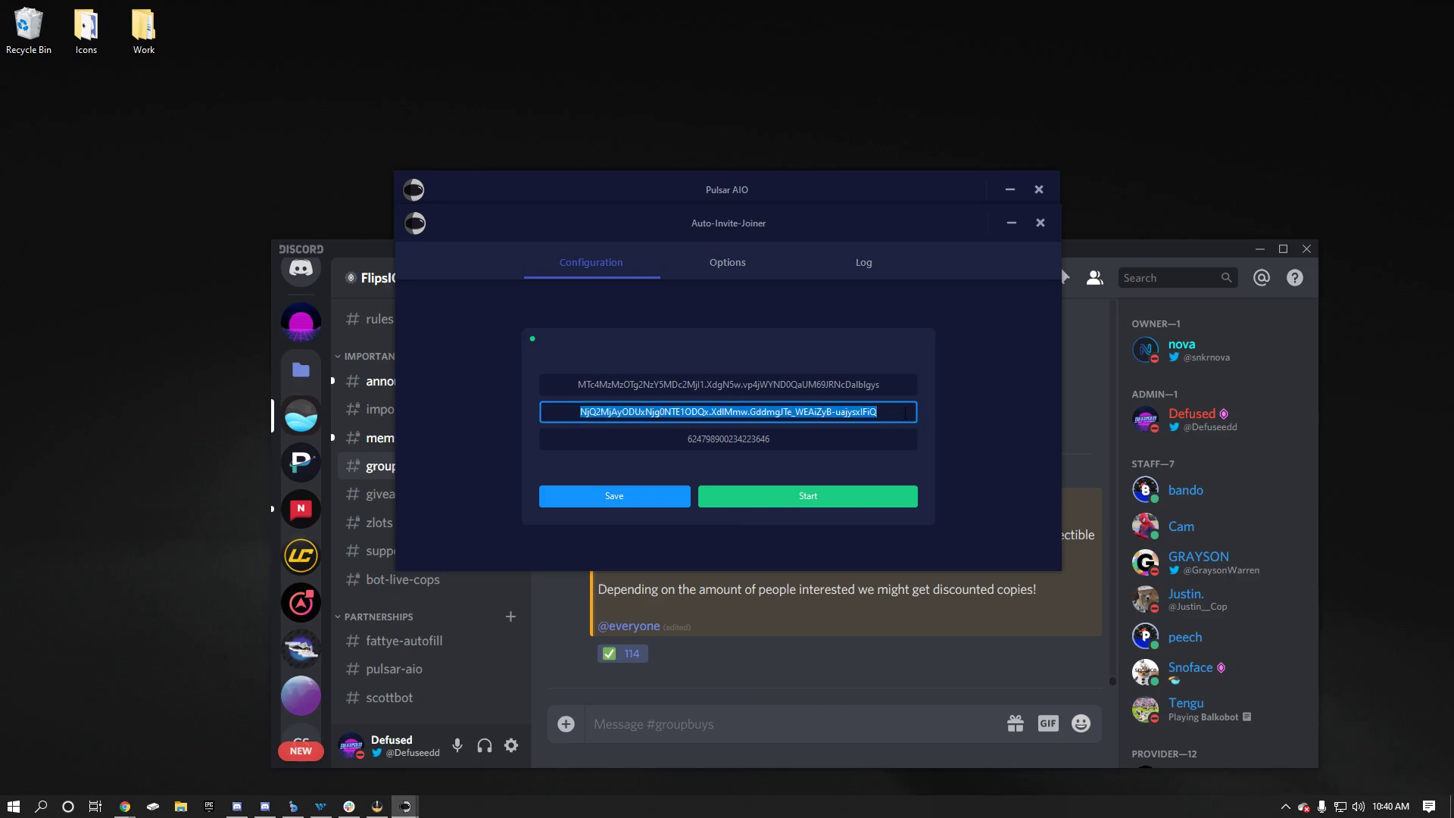
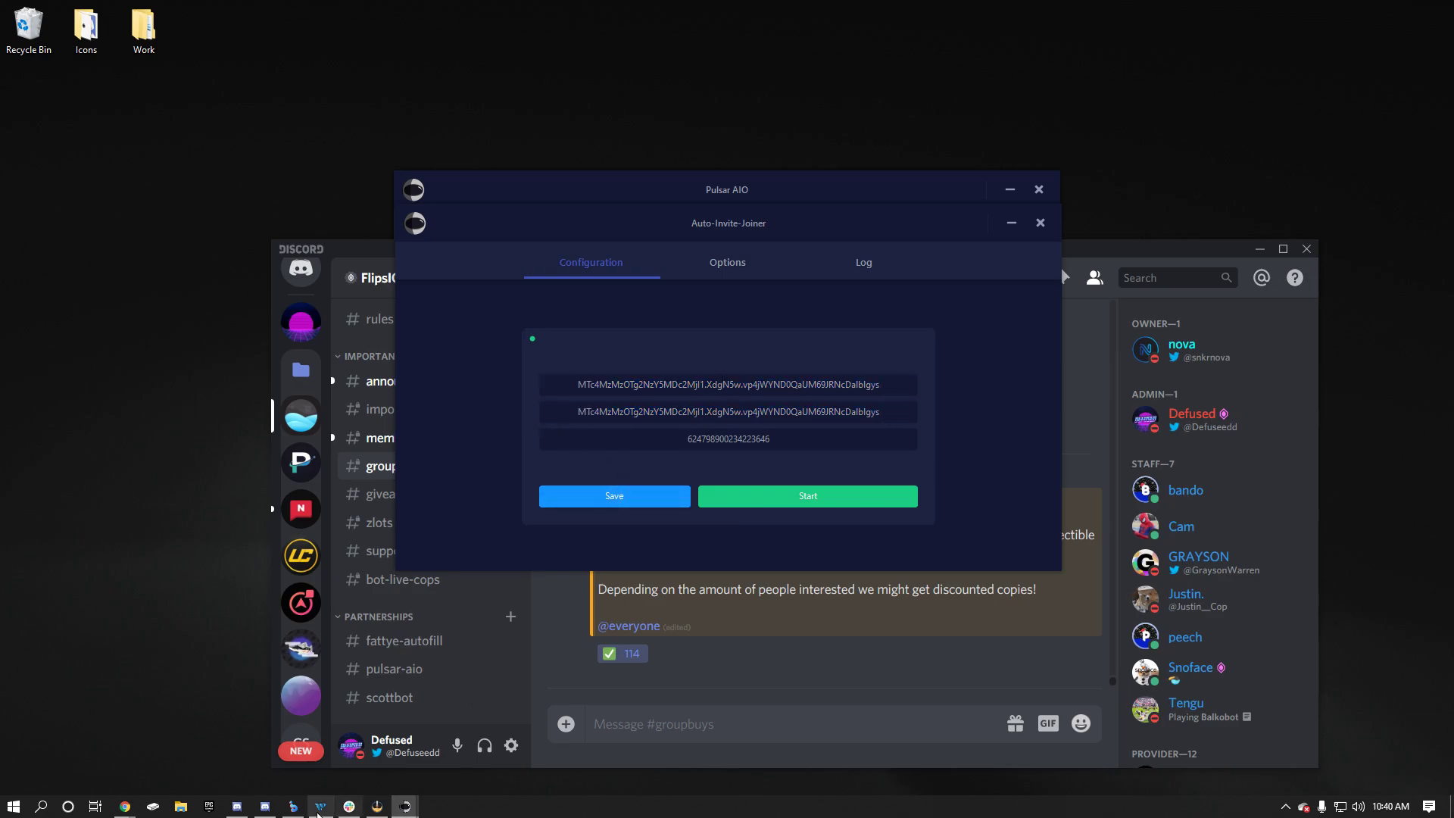
{"action": "left_click", "coordinate": [236, 806]}
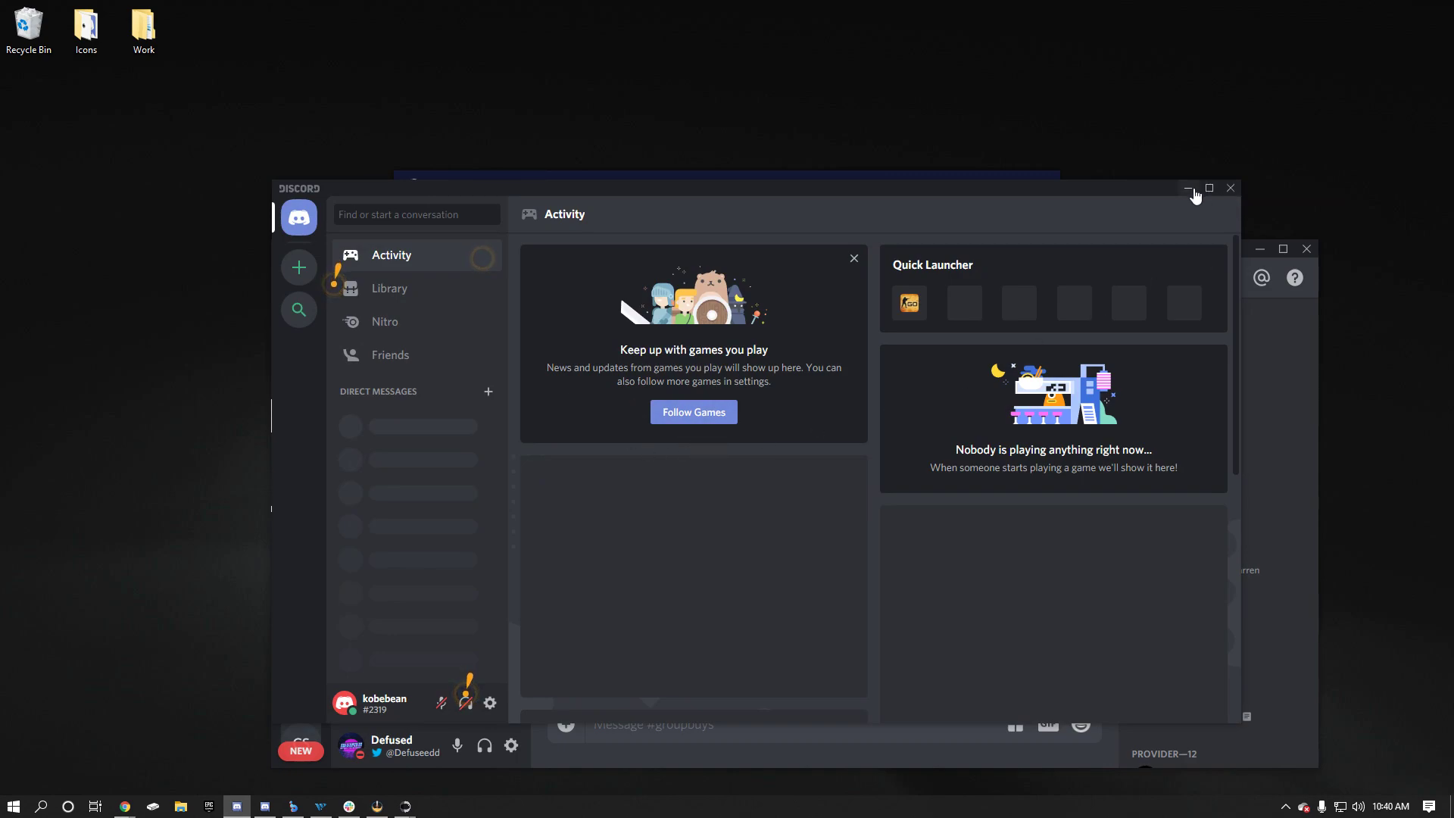
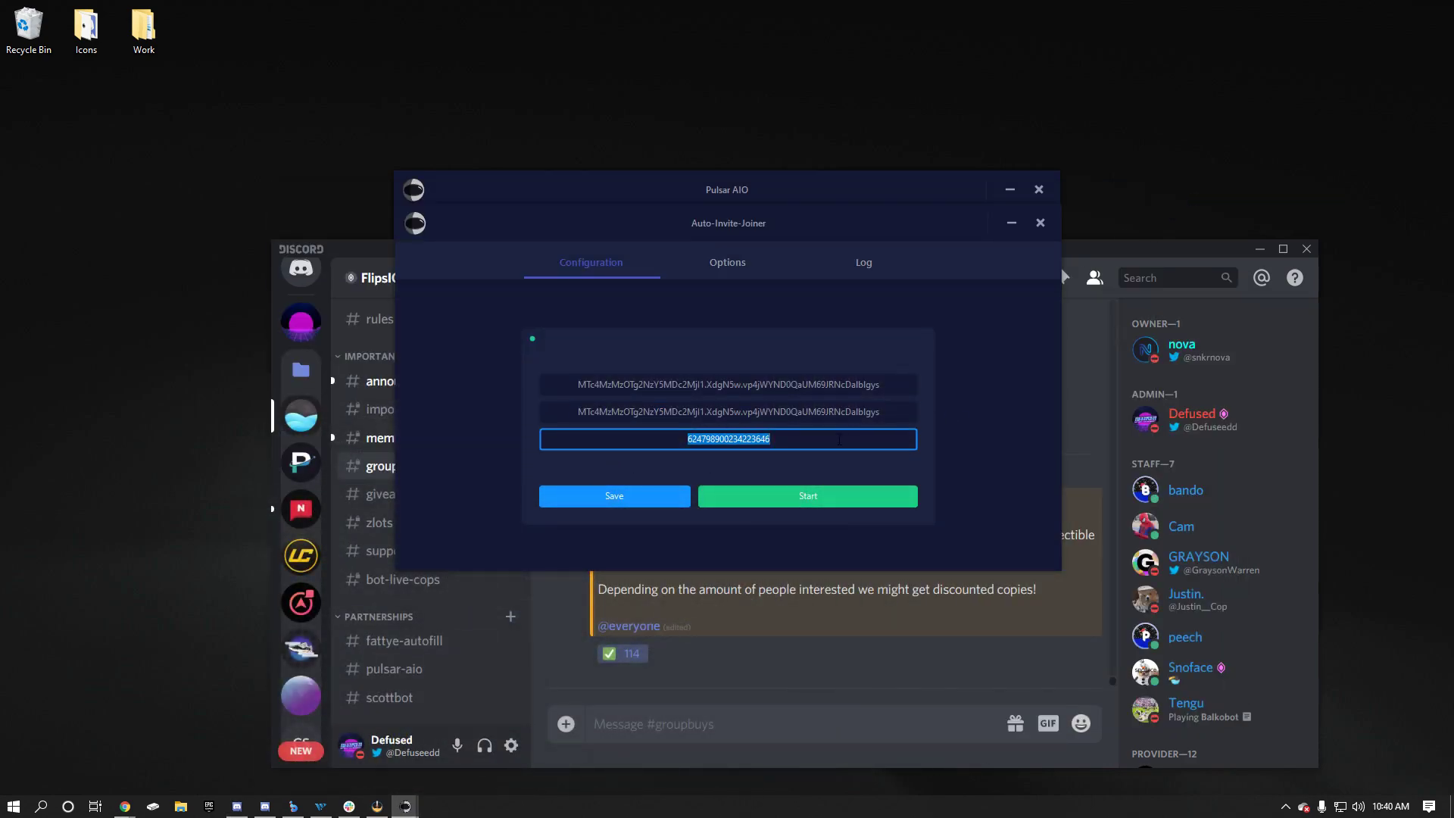
Start the Auto-Invite-Joiner, check its log, return to Configuration, then close the window
{"action": "left_click", "coordinate": [863, 262]}
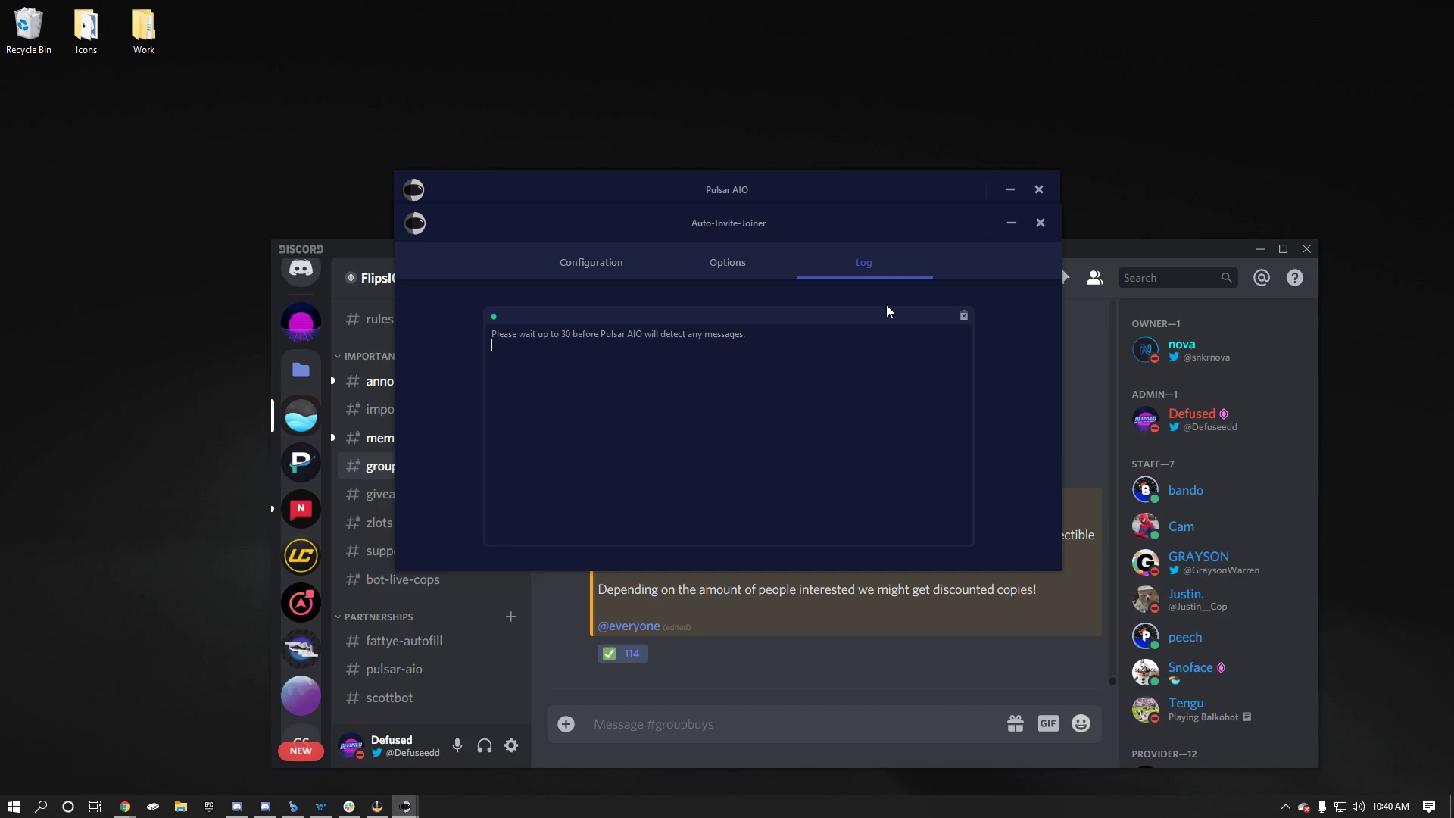
{"action": "left_click", "coordinate": [620, 271]}
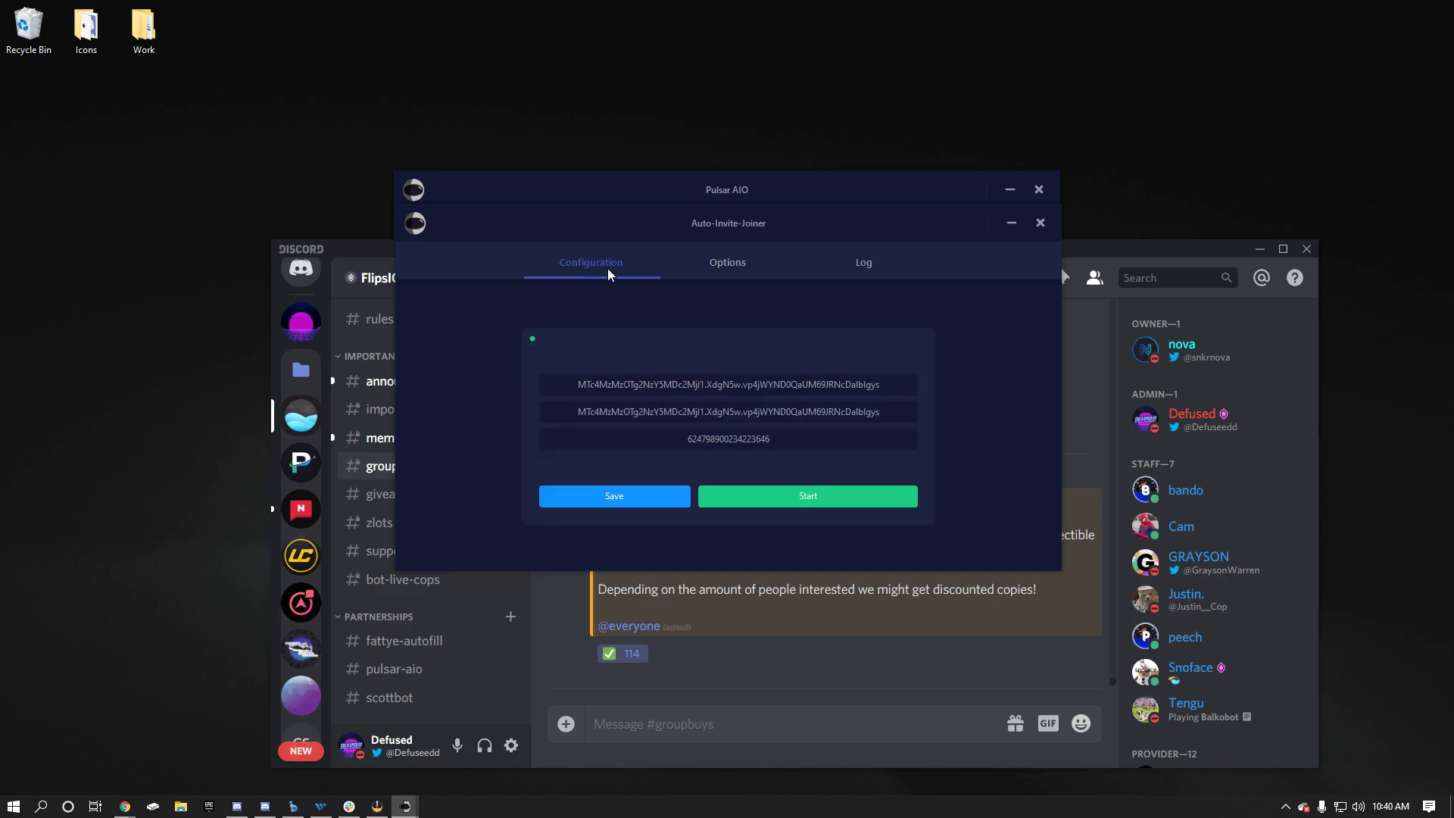
{"action": "left_click", "coordinate": [1039, 225]}
Launch the Webhook Tester tool from Pulsar AIO's Tools page
{"action": "left_click", "coordinate": [1259, 248]}
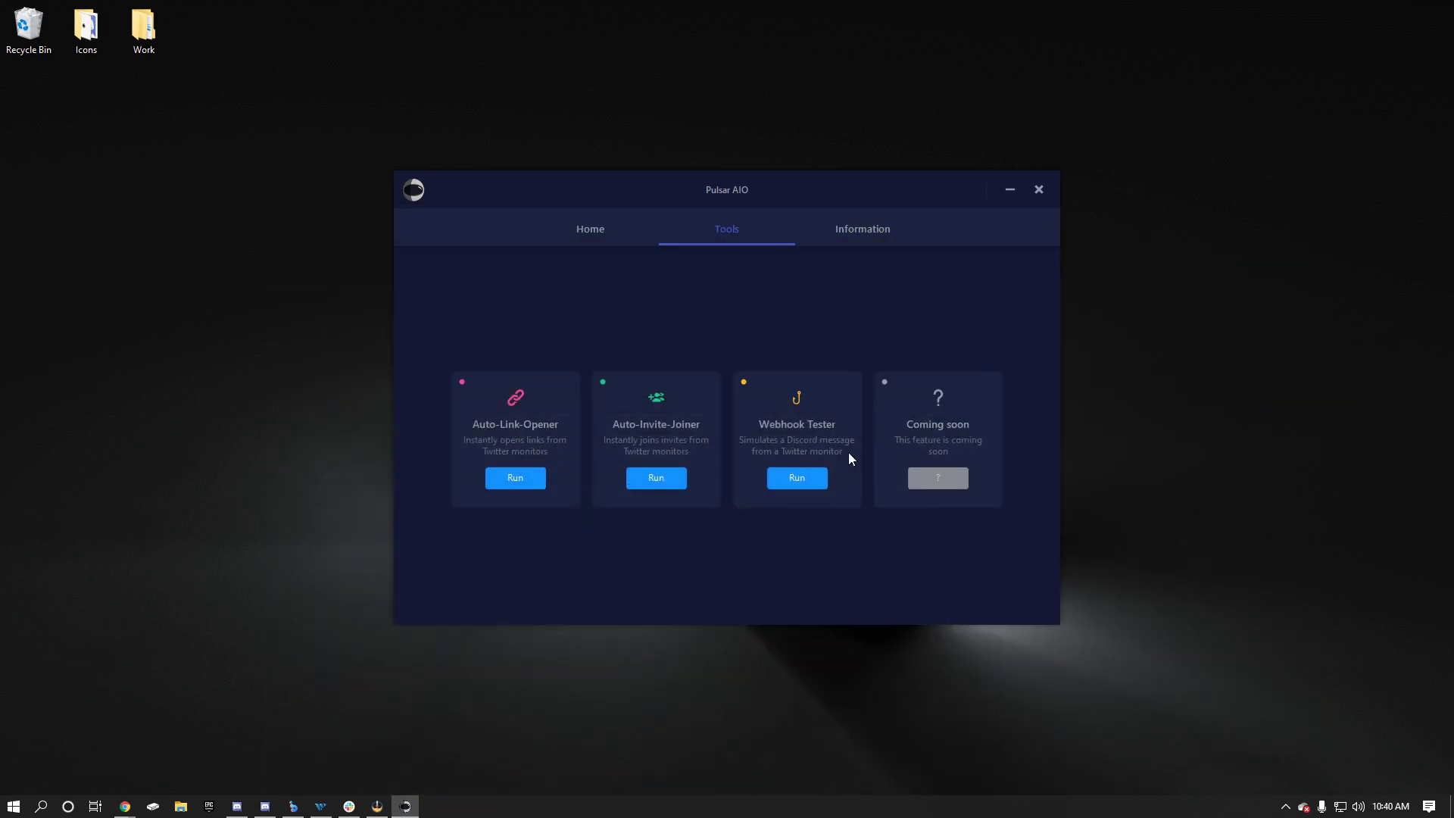
{"action": "left_click", "coordinate": [799, 484]}
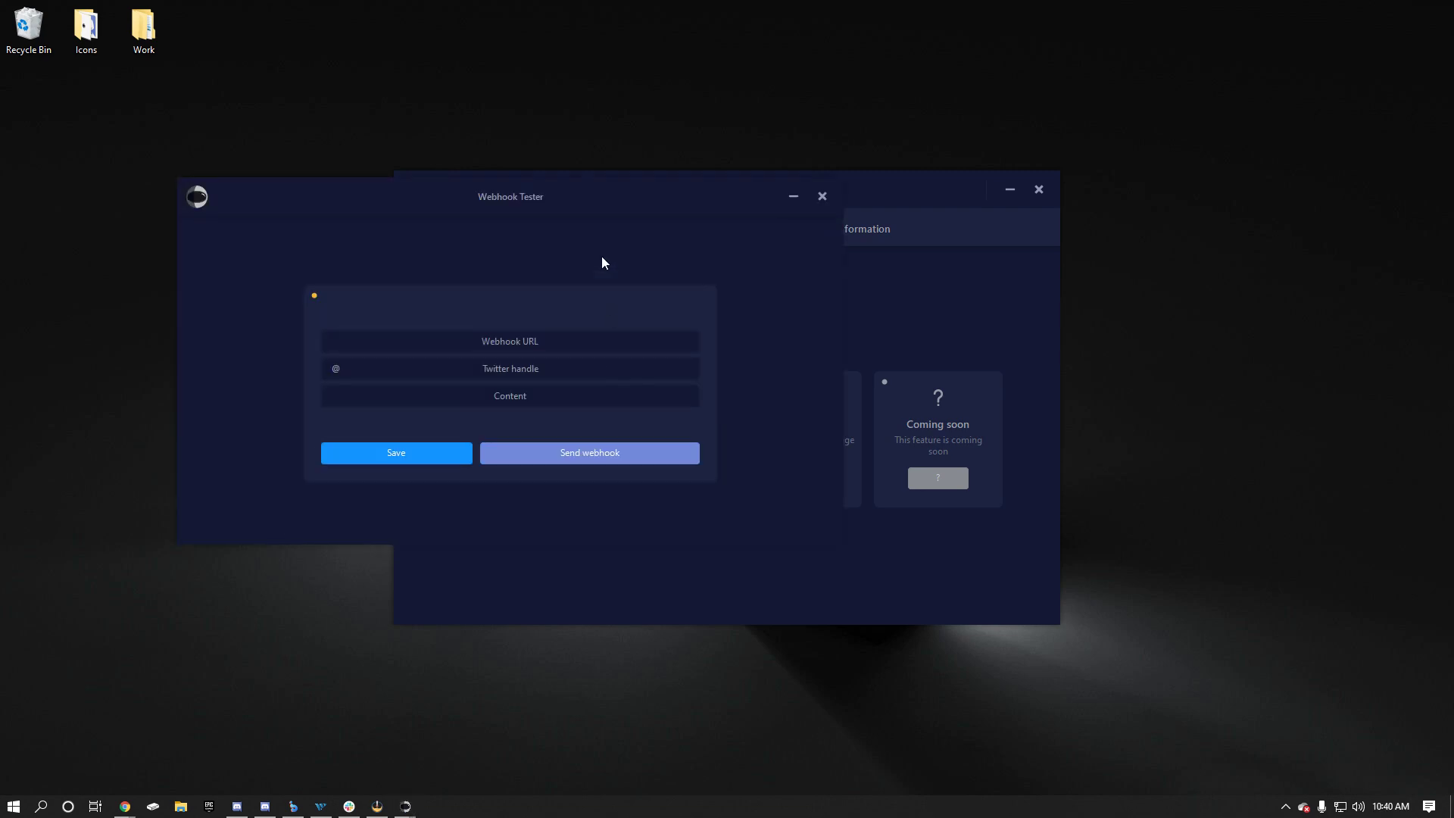
{"action": "left_click_drag", "start_coordinate": [562, 206], "coordinate": [719, 210]}
Switch Discord to the Cook Season server
{"action": "left_click", "coordinate": [265, 806]}
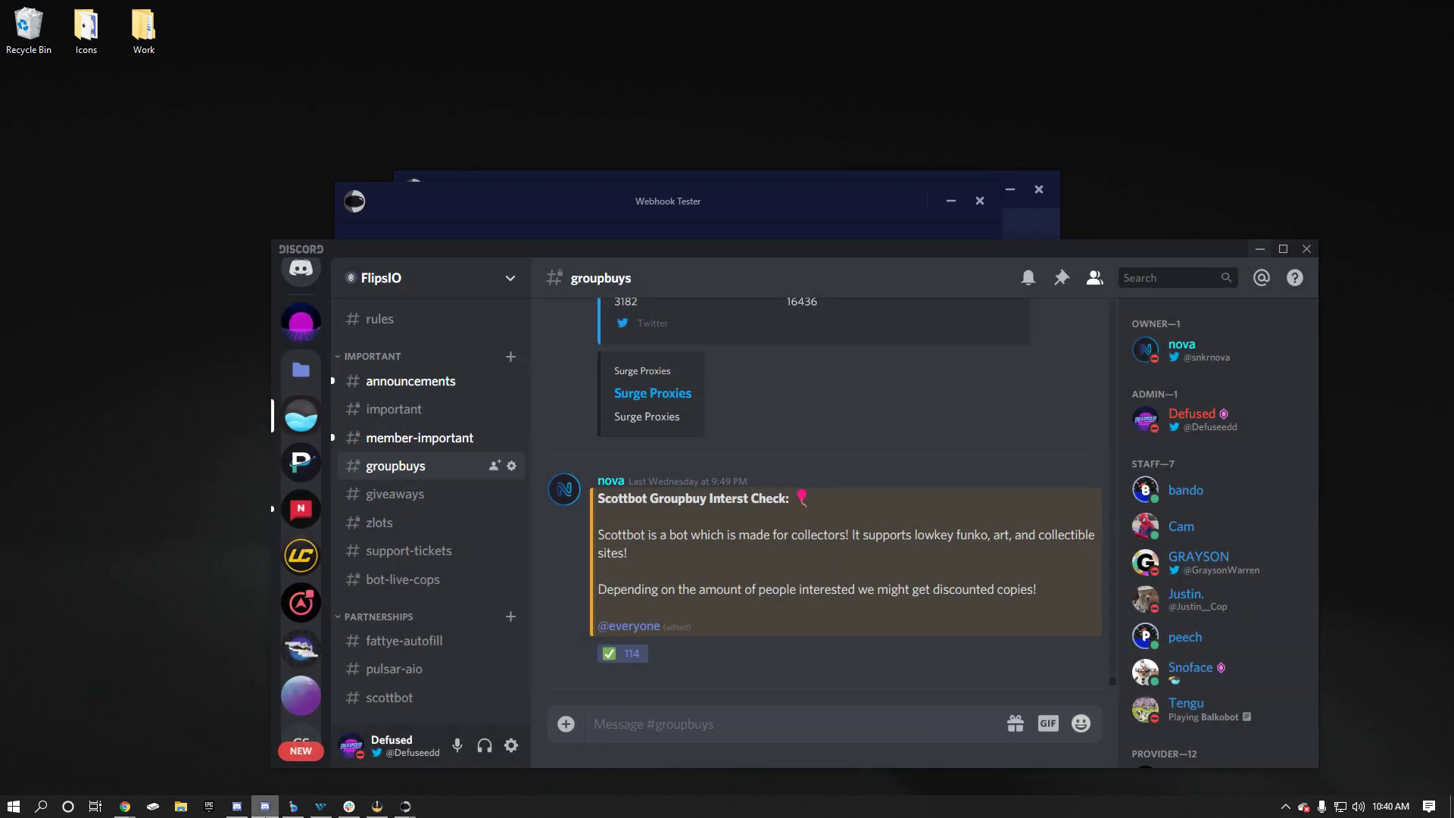
{"action": "scroll", "coordinate": [300, 530], "scroll_direction": "down", "scroll_amount": 3}
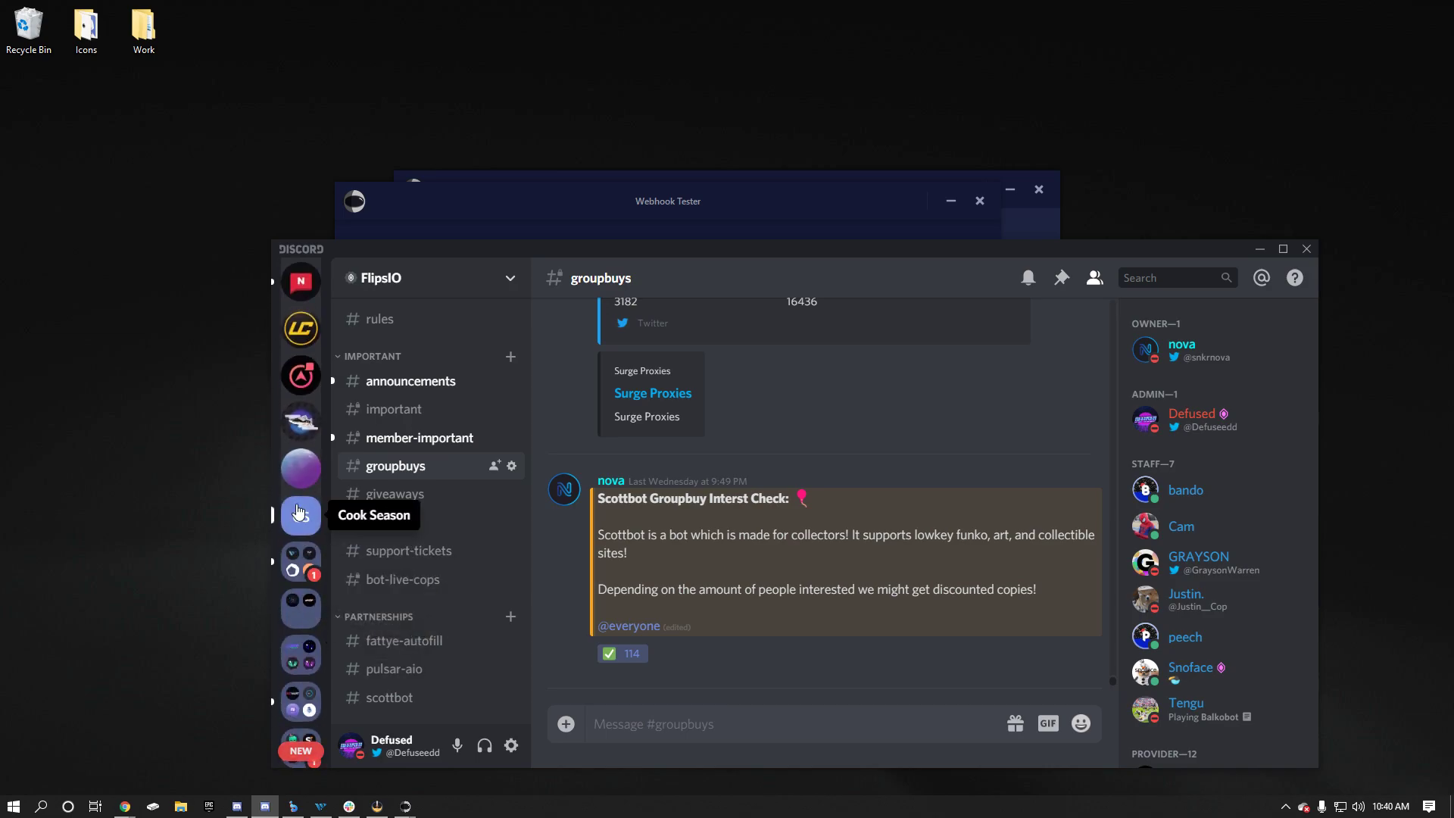
{"action": "left_click", "coordinate": [300, 552]}
{"action": "scroll", "coordinate": [286, 674], "scroll_direction": "up", "scroll_amount": 2}
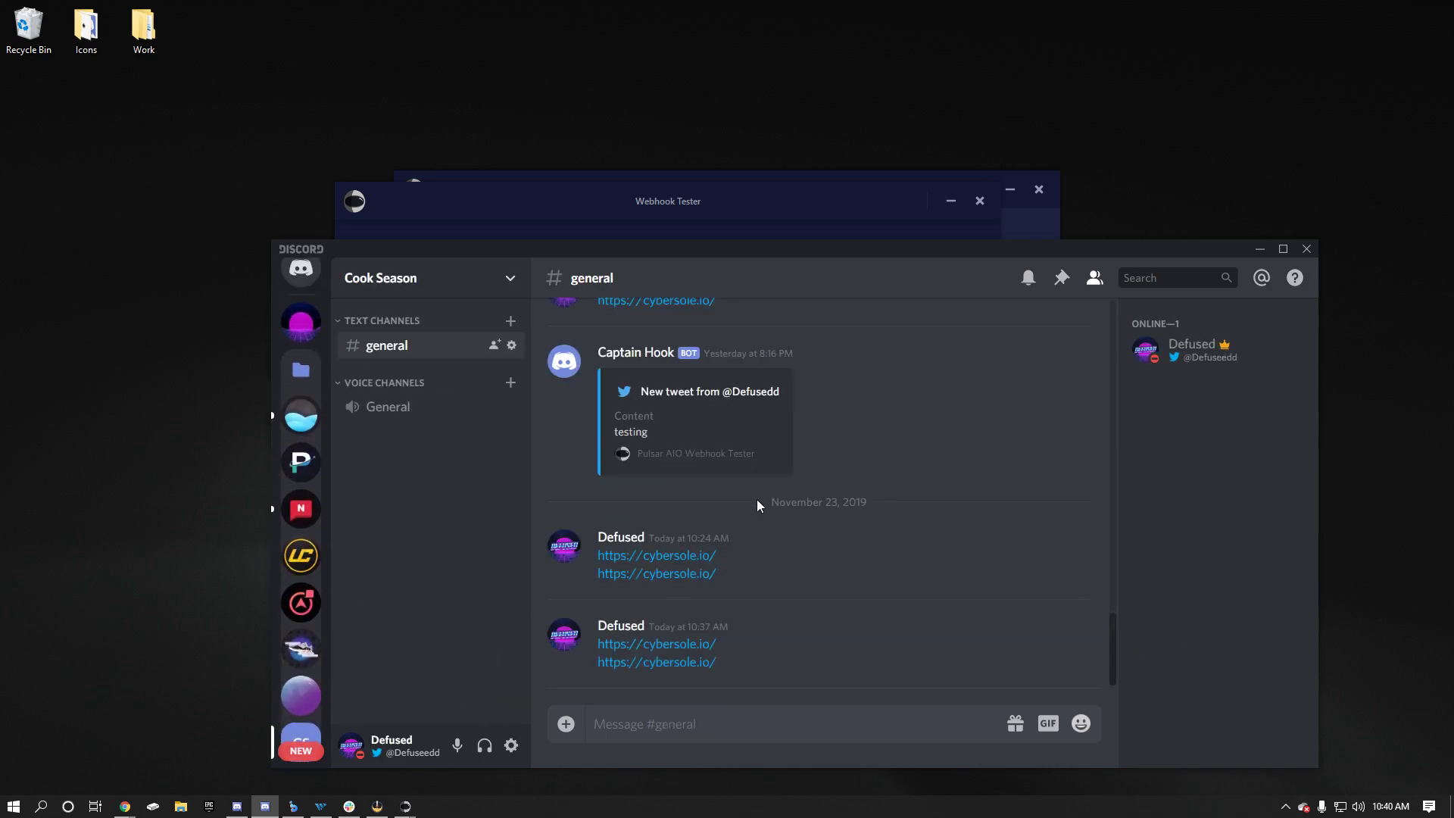
{"action": "left_click_drag", "start_coordinate": [726, 252], "coordinate": [673, 190]}
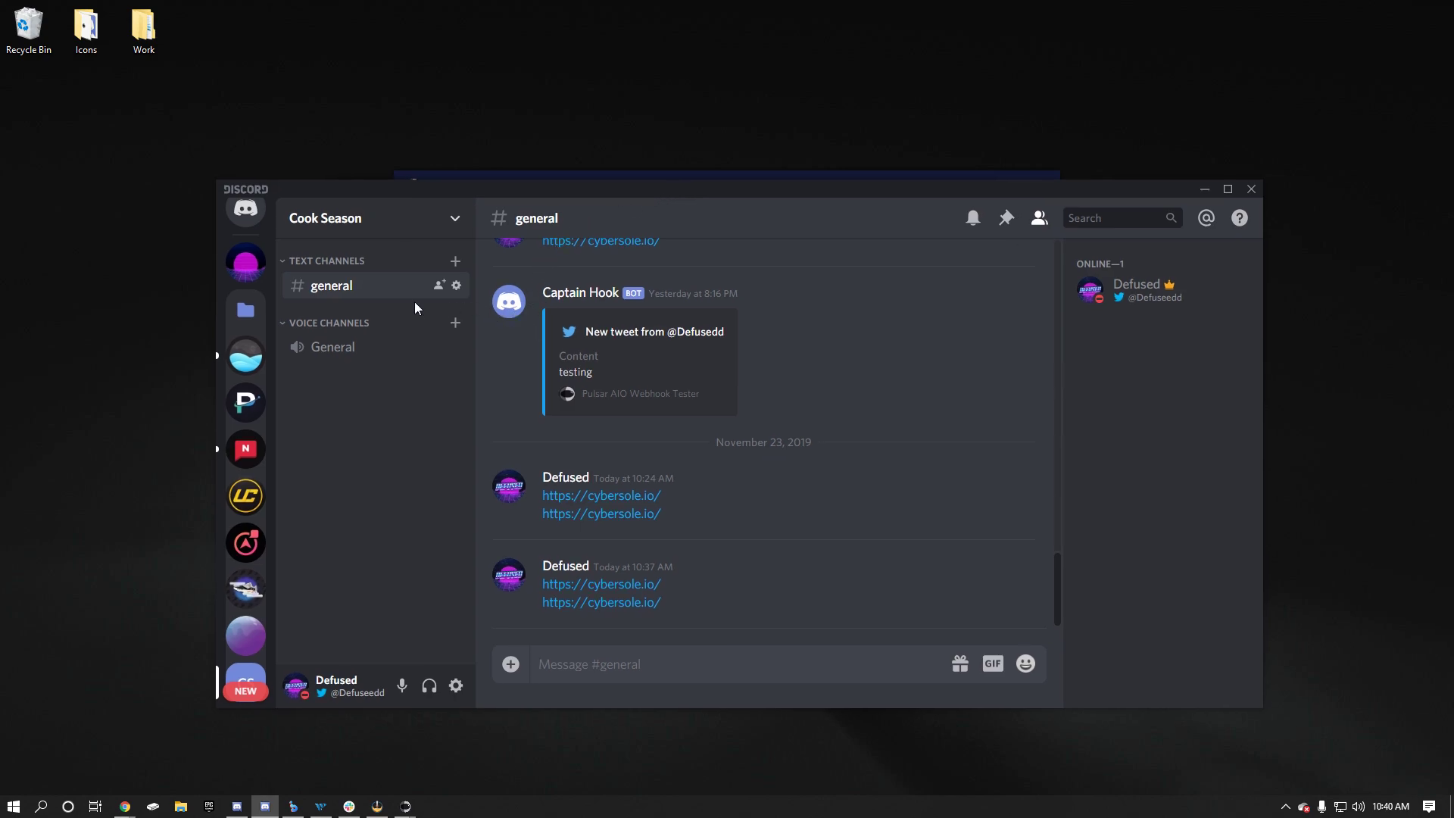
Copy the Captain Hook webhook URL from #general's Webhooks settings without saving changes
{"action": "left_click", "coordinate": [457, 286]}
{"action": "left_click", "coordinate": [413, 366]}
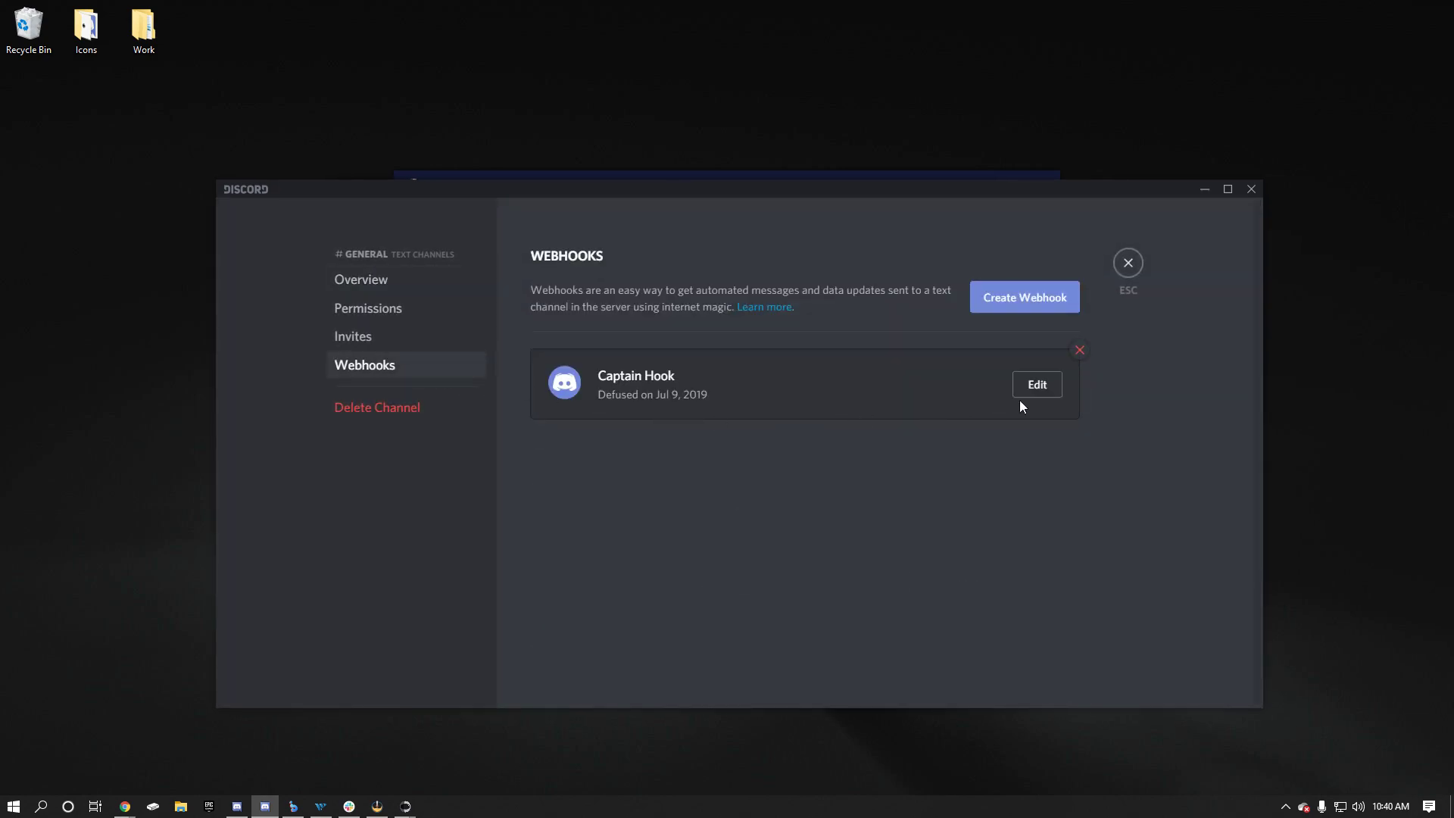
{"action": "left_click", "coordinate": [1044, 388]}
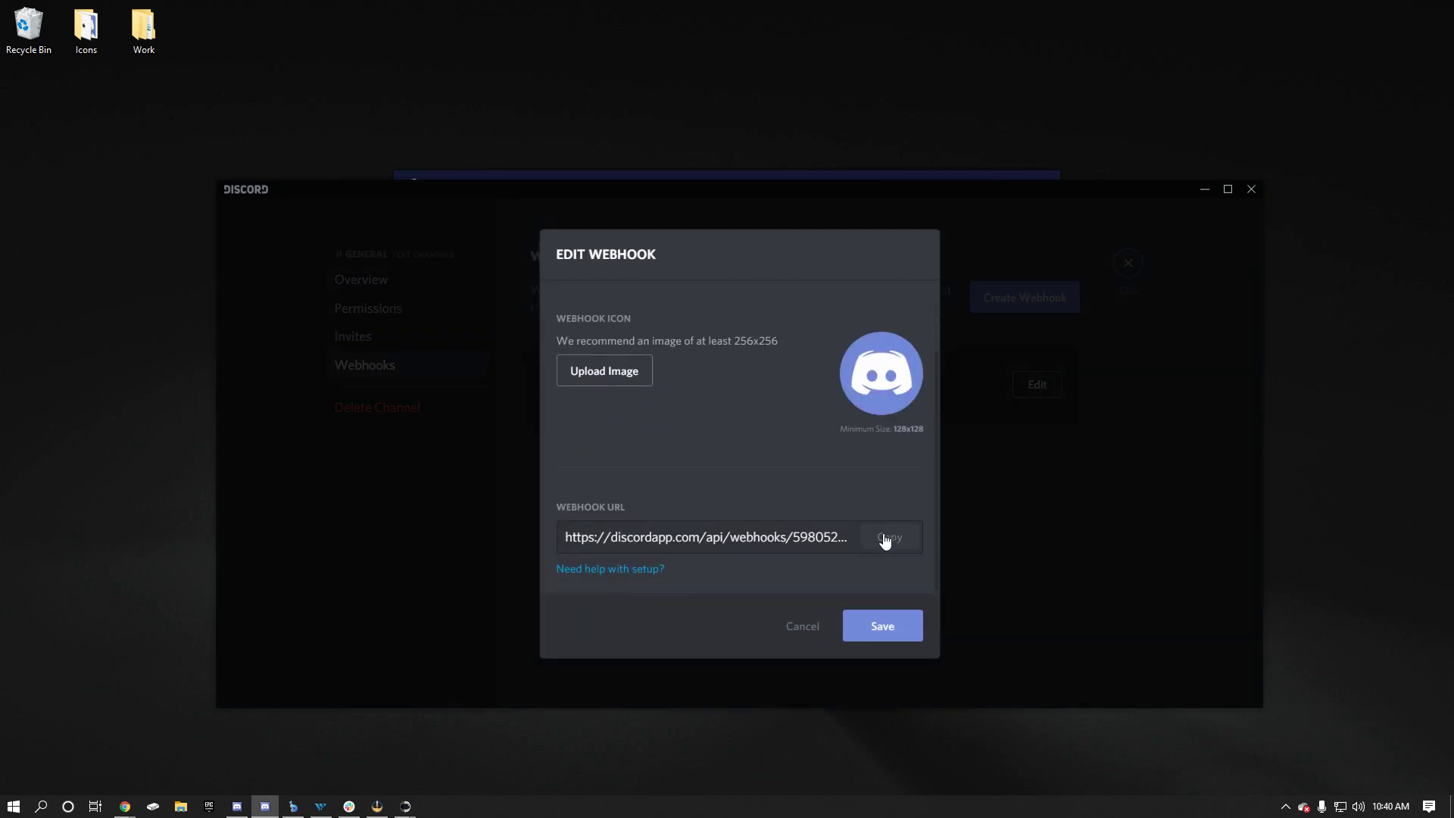
{"action": "left_click", "coordinate": [885, 539]}
{"action": "left_click", "coordinate": [804, 626]}
Fill the Webhook Tester with the pasted webhook URL, a Twitter handle, and content 'testing'
{"action": "left_click", "coordinate": [1208, 188]}
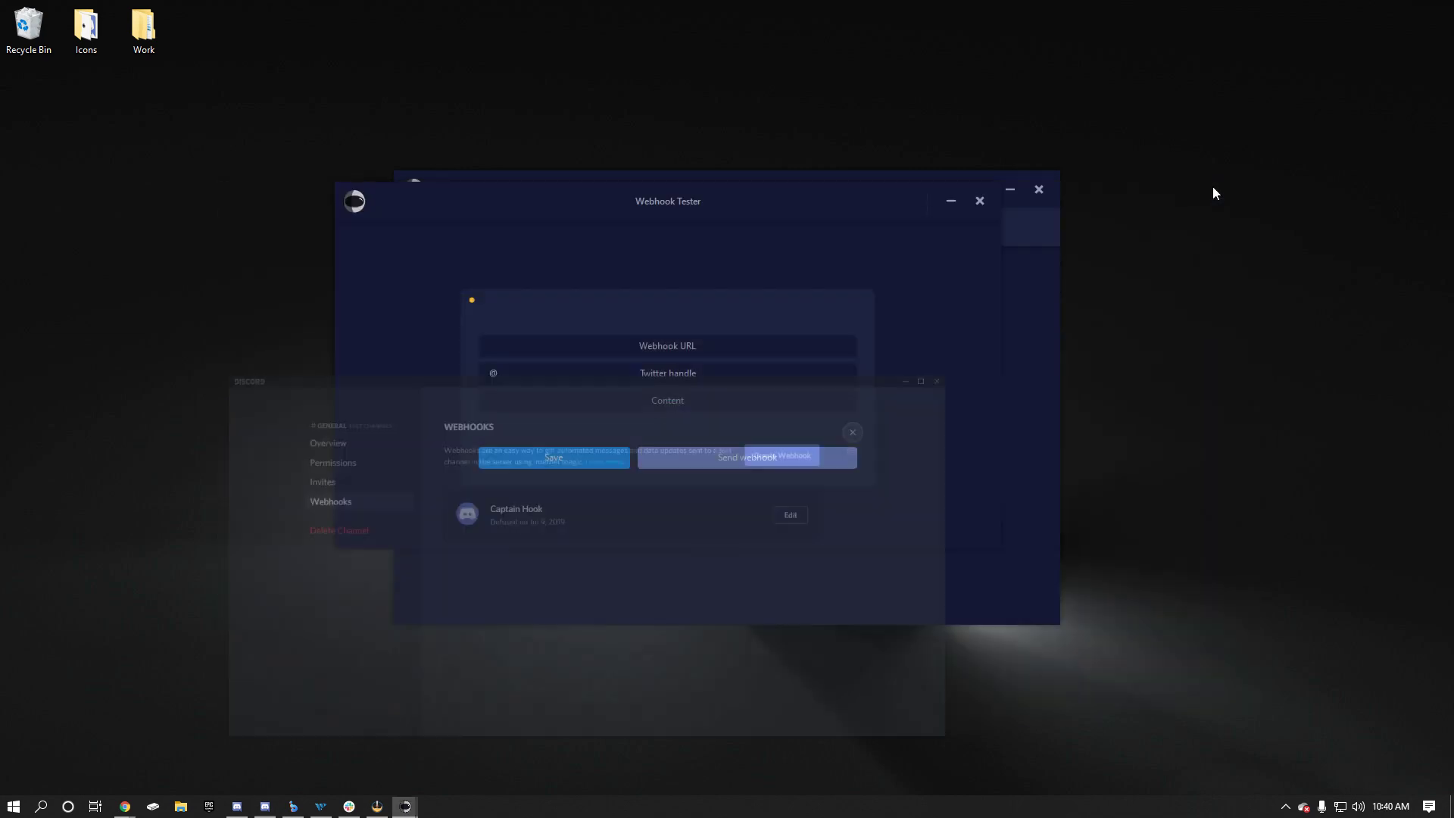
{"action": "left_click", "coordinate": [706, 350]}
{"action": "key", "text": "ctrl+v"}
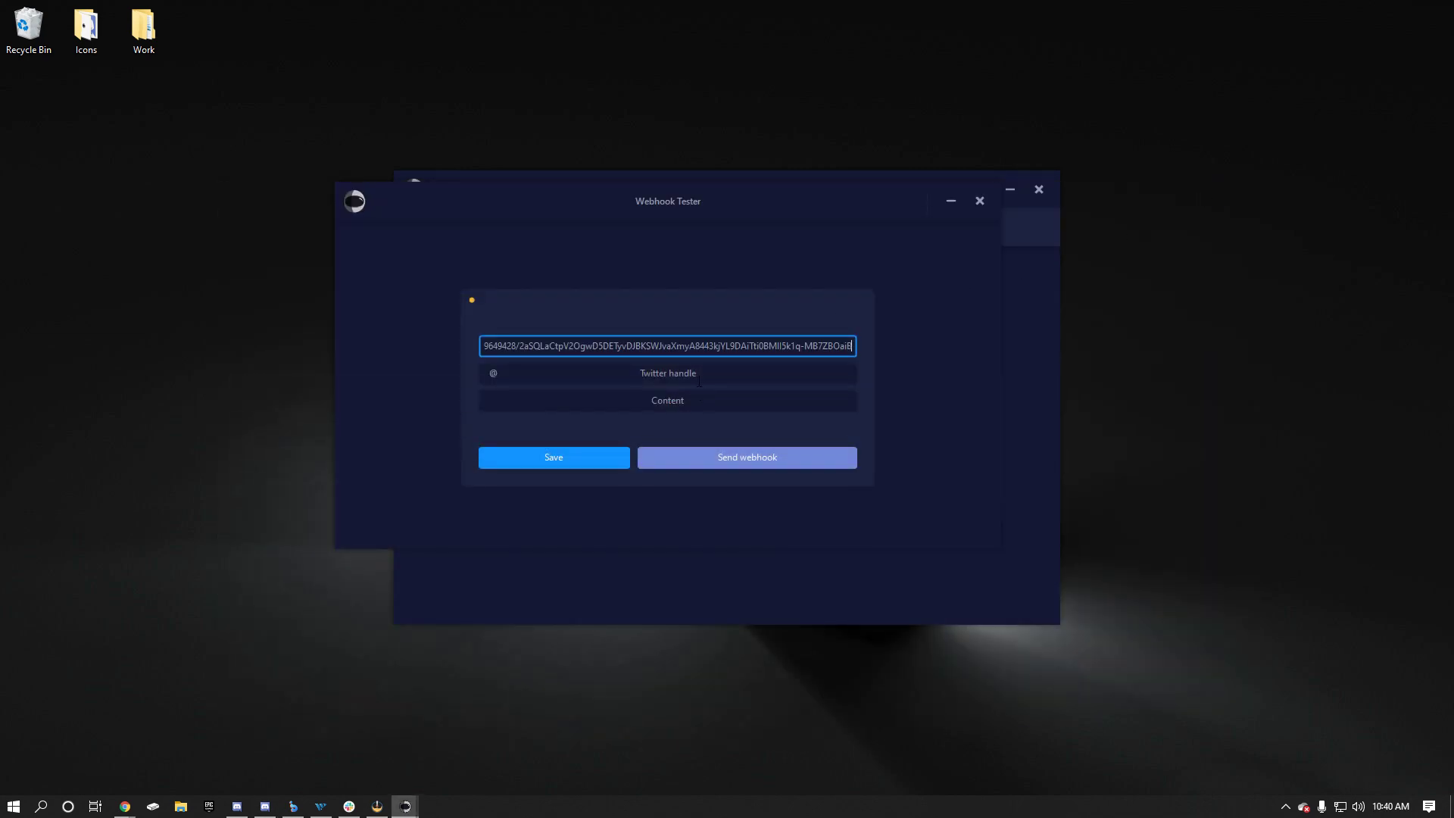
{"action": "left_click", "coordinate": [726, 365]}
{"action": "type", "text": "Defusedd"}
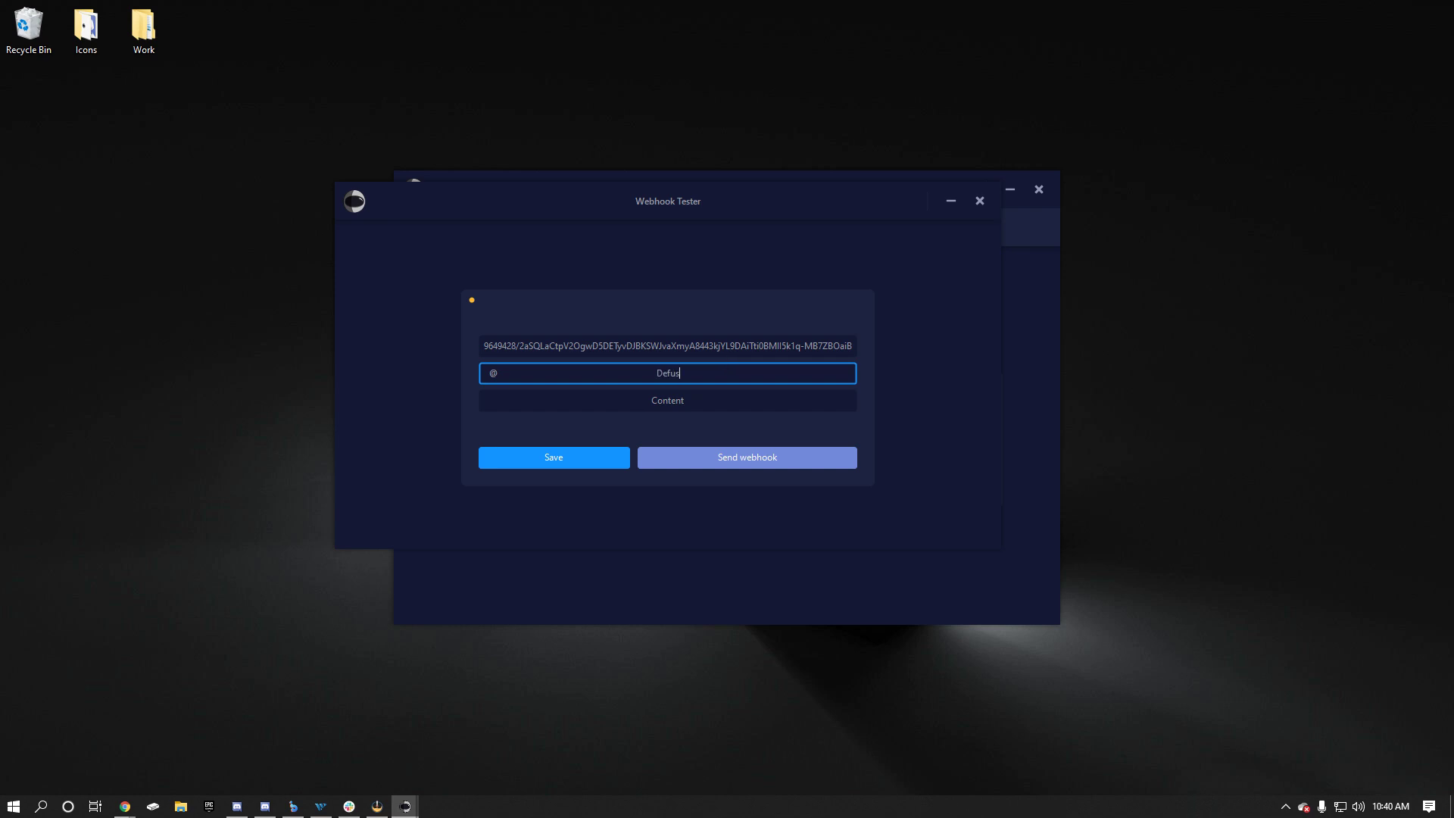
{"action": "left_click", "coordinate": [710, 402]}
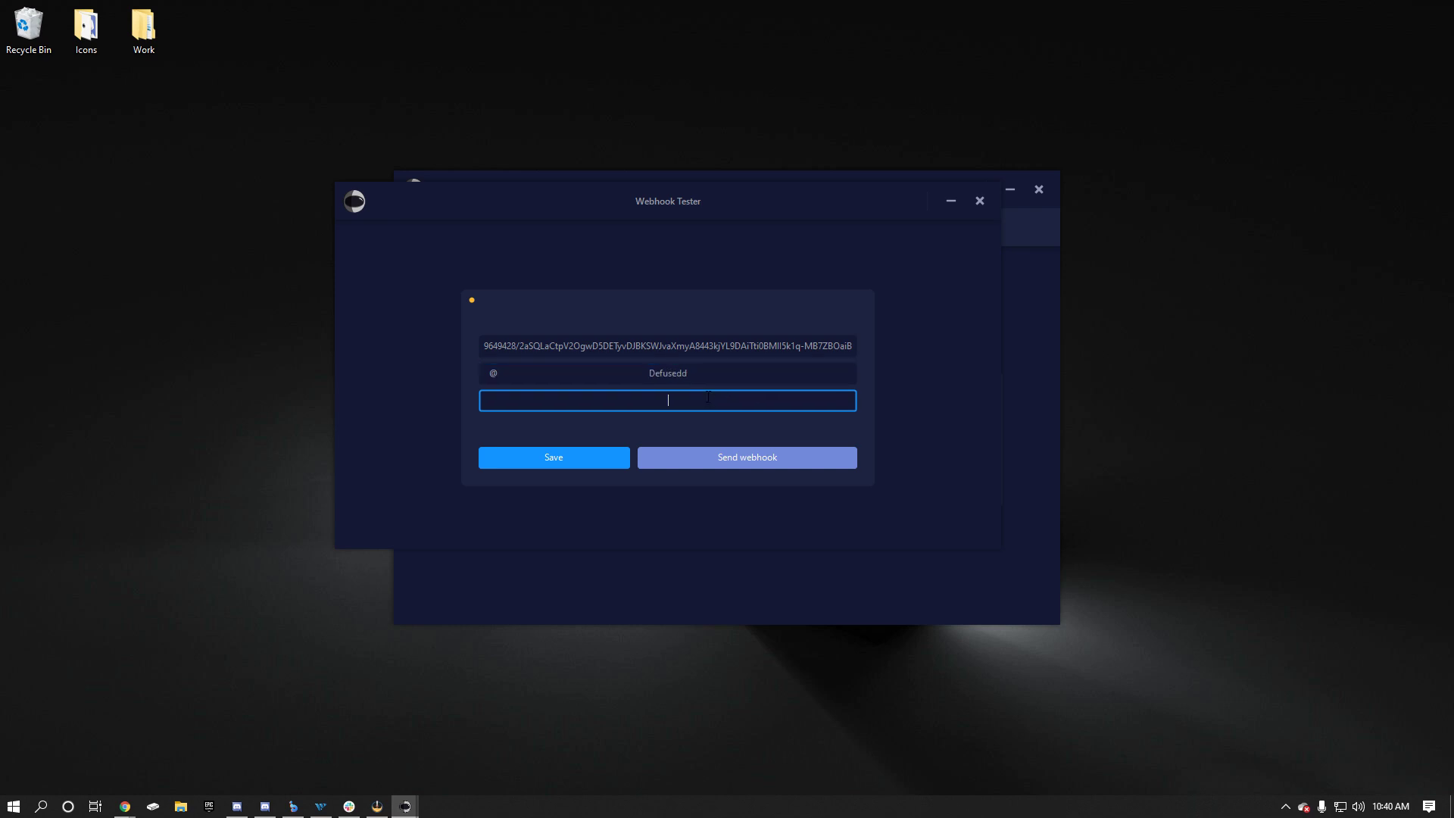
{"action": "type", "text": "testing"}
{"action": "left_click", "coordinate": [264, 806]}
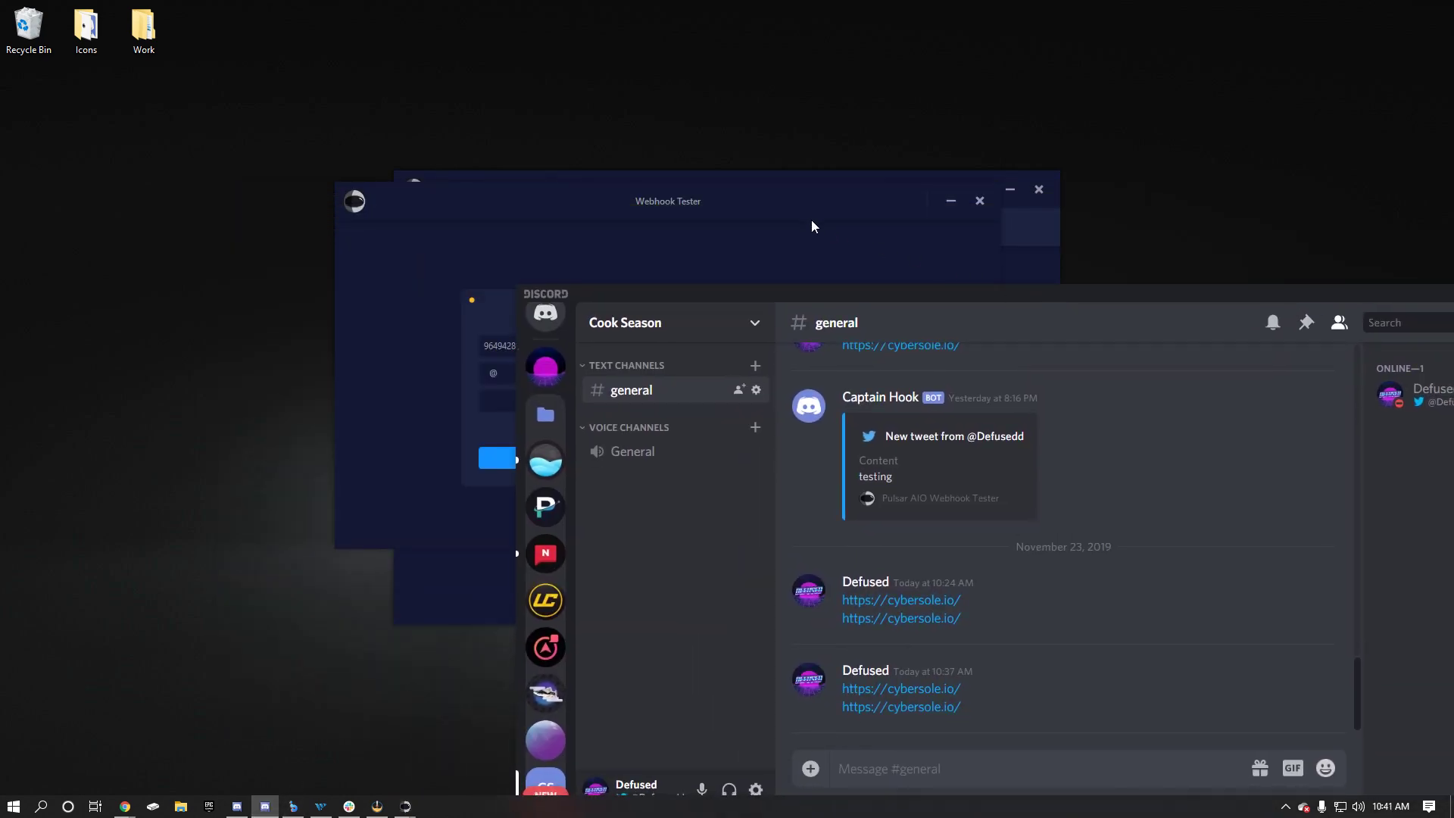
Save and send the test webhook, confirm the 'testing' Captain Hook message, and close the tester
{"action": "left_click_drag", "start_coordinate": [812, 221], "coordinate": [563, 163]}
{"action": "left_click", "coordinate": [356, 407]}
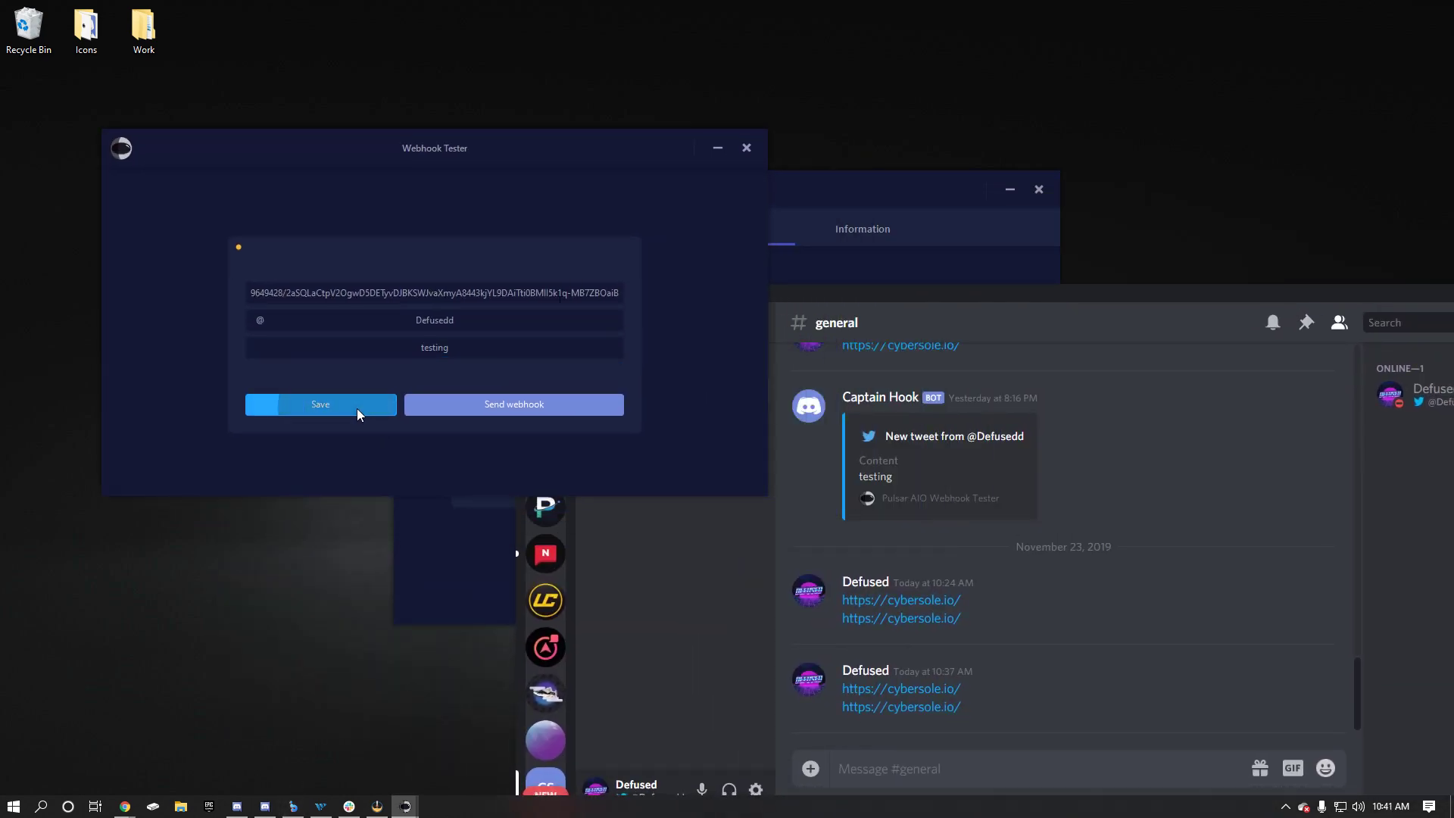
{"action": "left_click", "coordinate": [453, 407]}
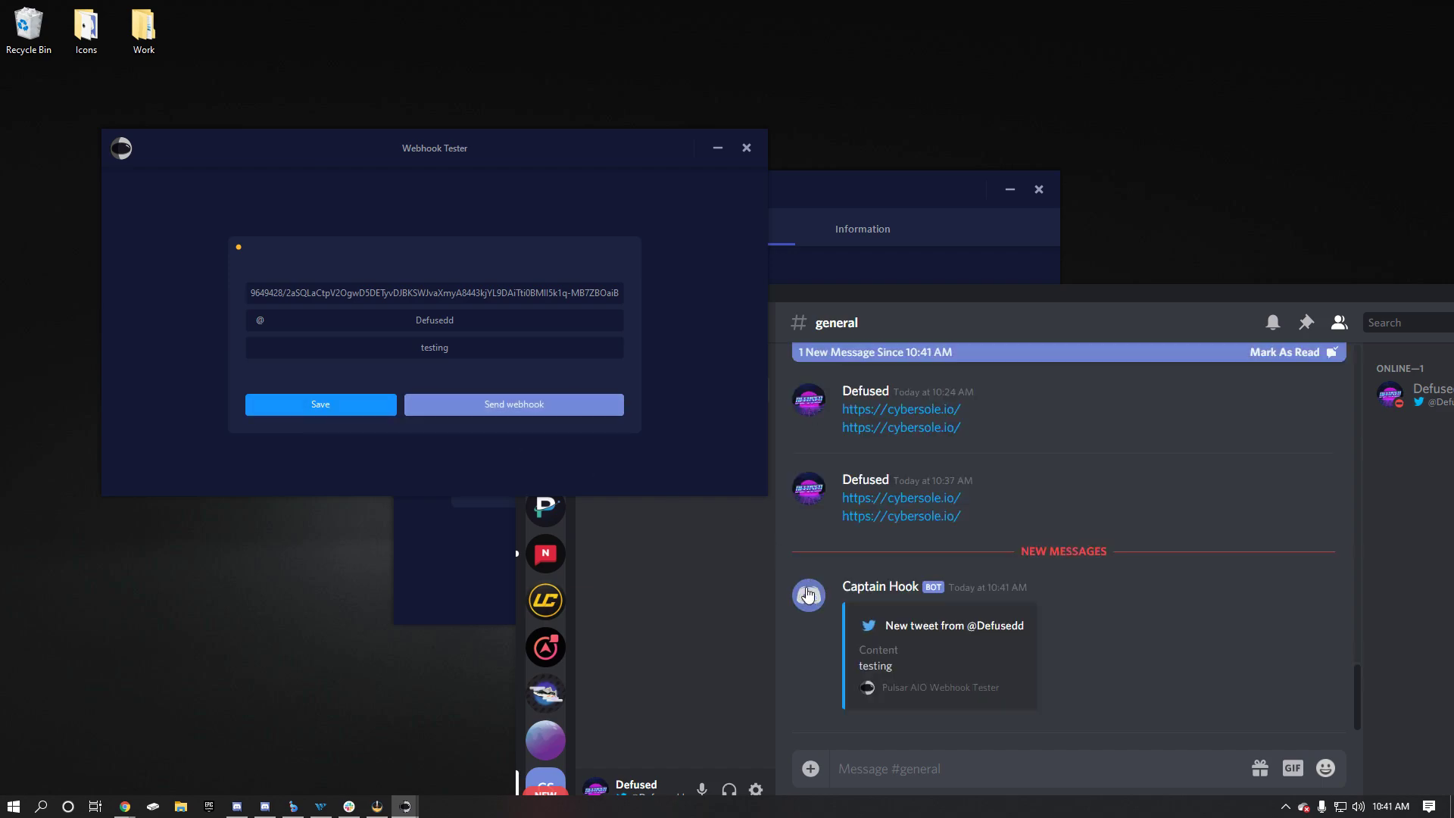
{"action": "left_click_drag", "start_coordinate": [908, 673], "coordinate": [858, 667]}
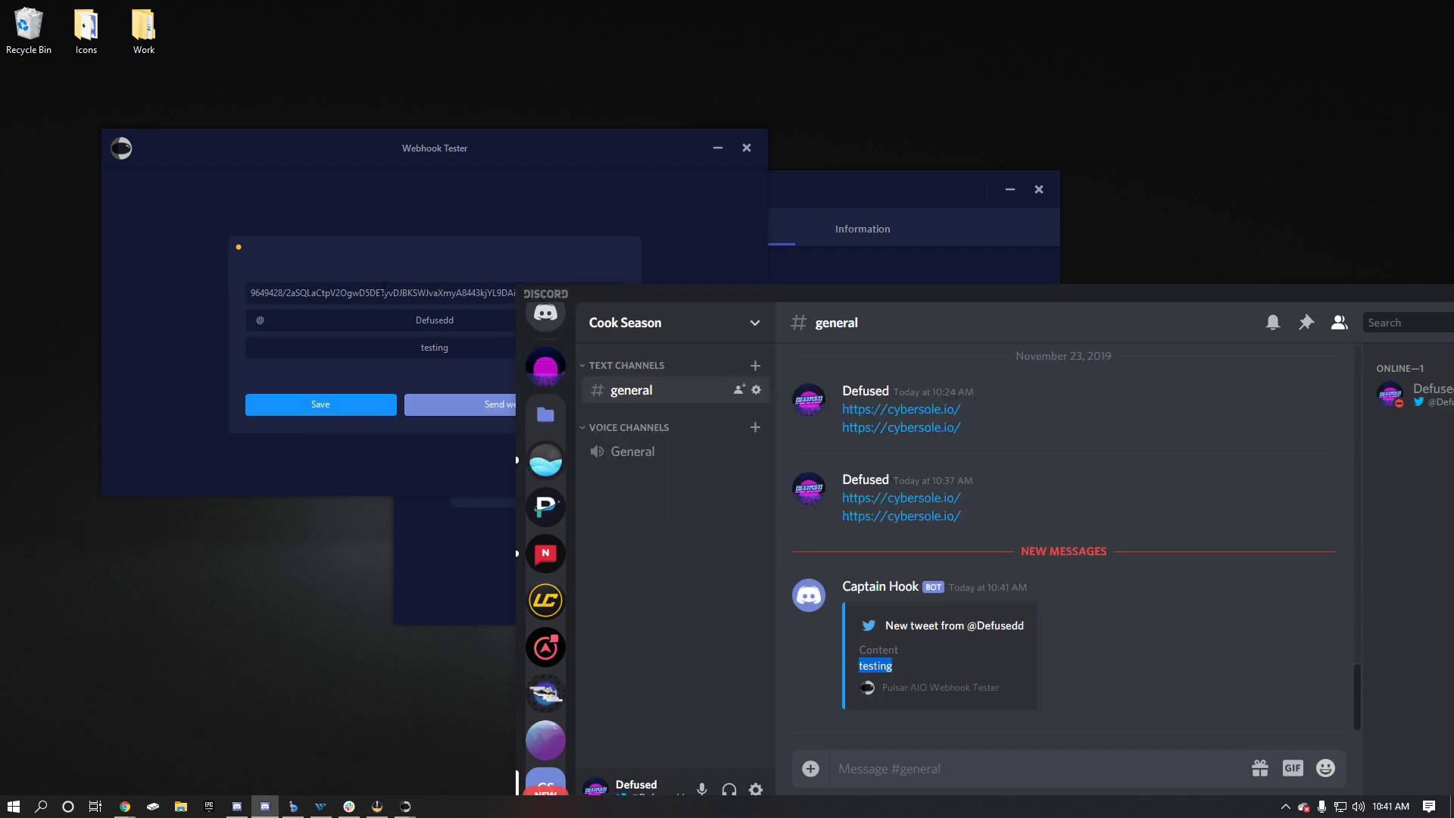
{"action": "left_click_drag", "start_coordinate": [874, 296], "coordinate": [799, 268]}
{"action": "left_click", "coordinate": [746, 150]}
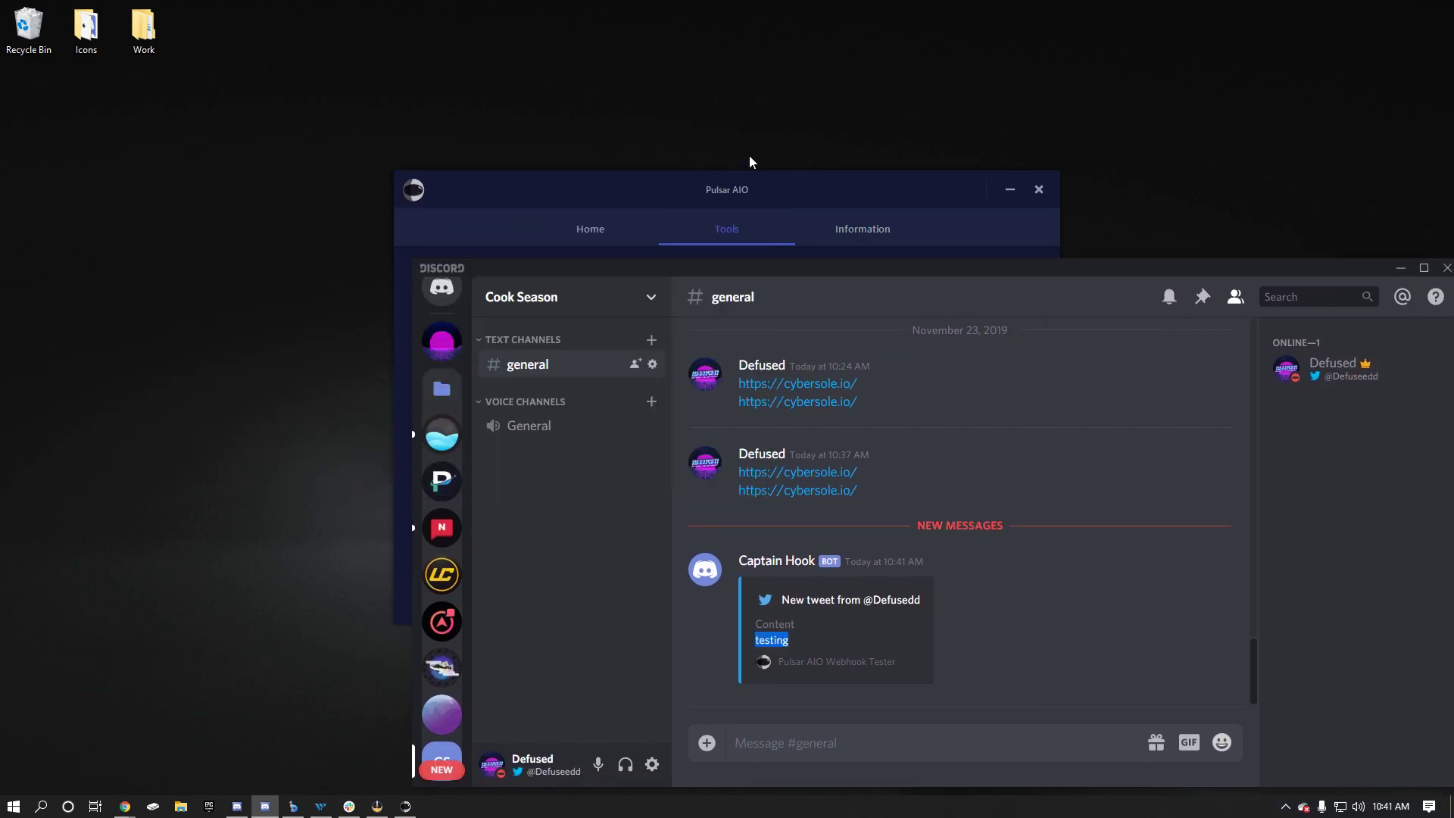
Minimize Discord and go to Pulsar AIO's Home page showing version 1.0 BETA
{"action": "left_click_drag", "start_coordinate": [1236, 274], "coordinate": [1081, 243]}
{"action": "left_click", "coordinate": [1159, 241]}
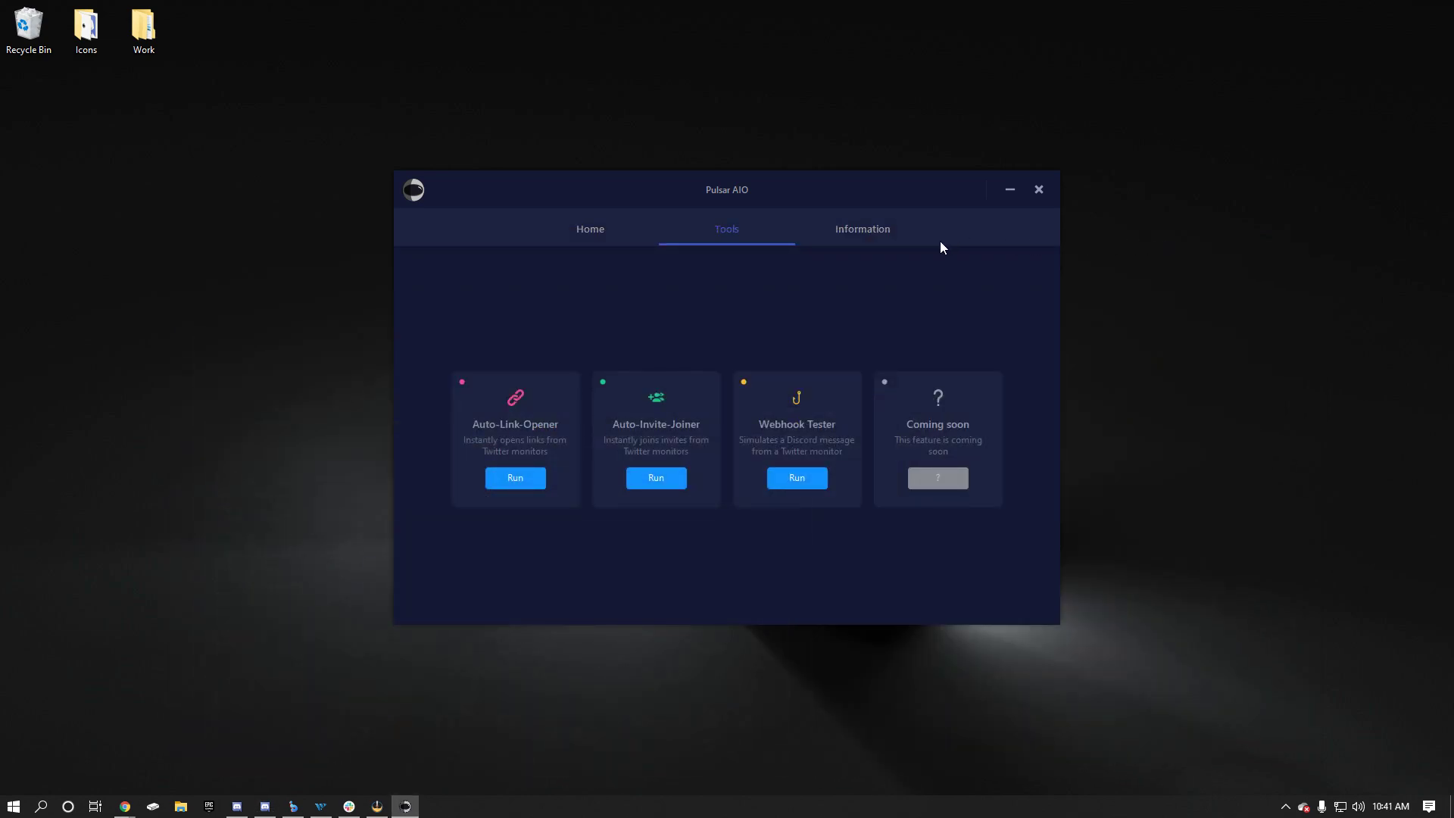
{"action": "left_click", "coordinate": [615, 235]}
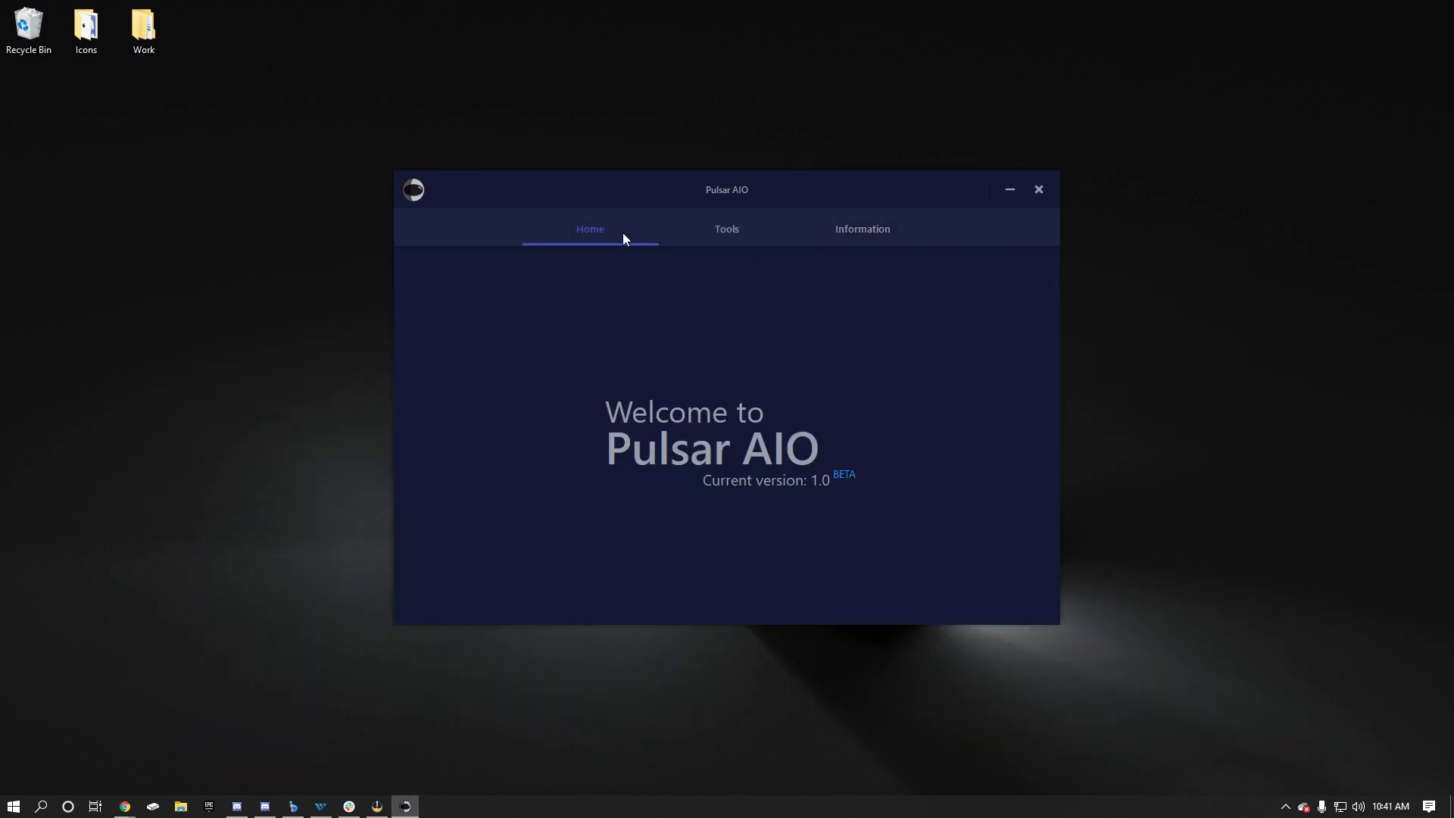
{"action": "left_click_drag", "start_coordinate": [730, 187], "coordinate": [747, 185]}
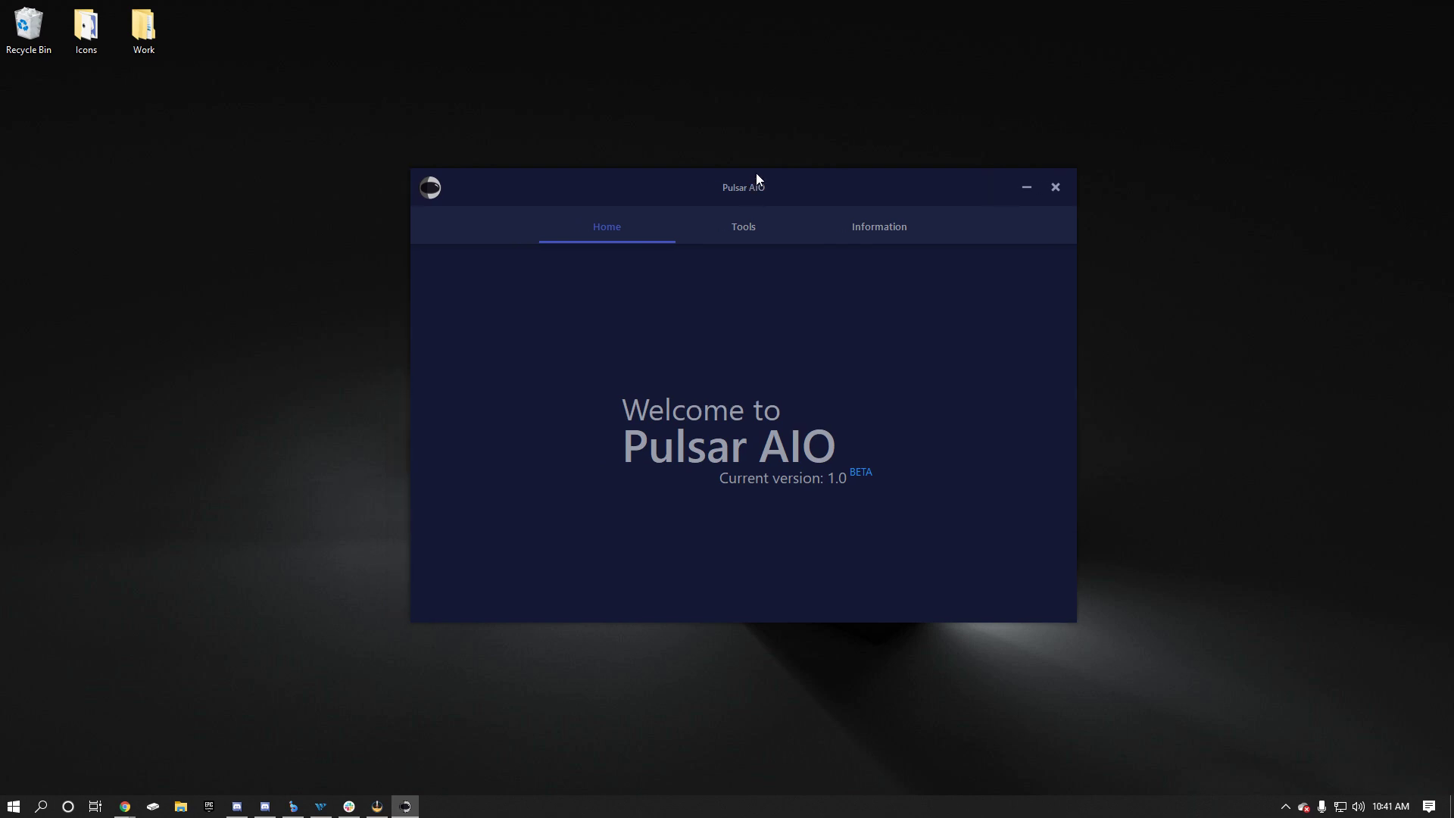